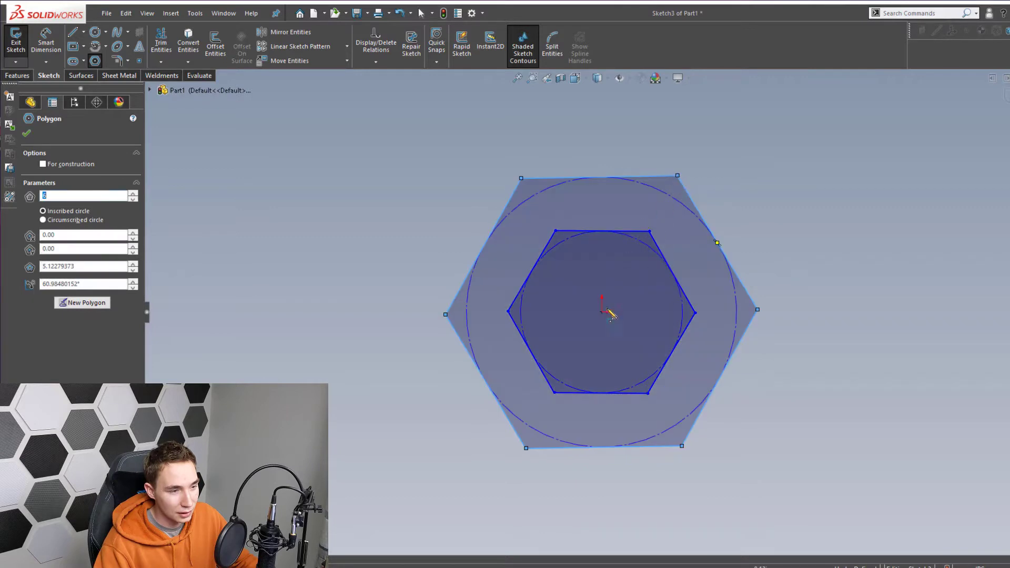
Sketch a third, larger hexagon centred on the origin, enclosing the two existing hexagons, using the inscribed-circle option
{"action": "left_click", "coordinate": [603, 312]}
{"action": "left_click", "coordinate": [708, 115]}
{"action": "key", "text": "Escape"}
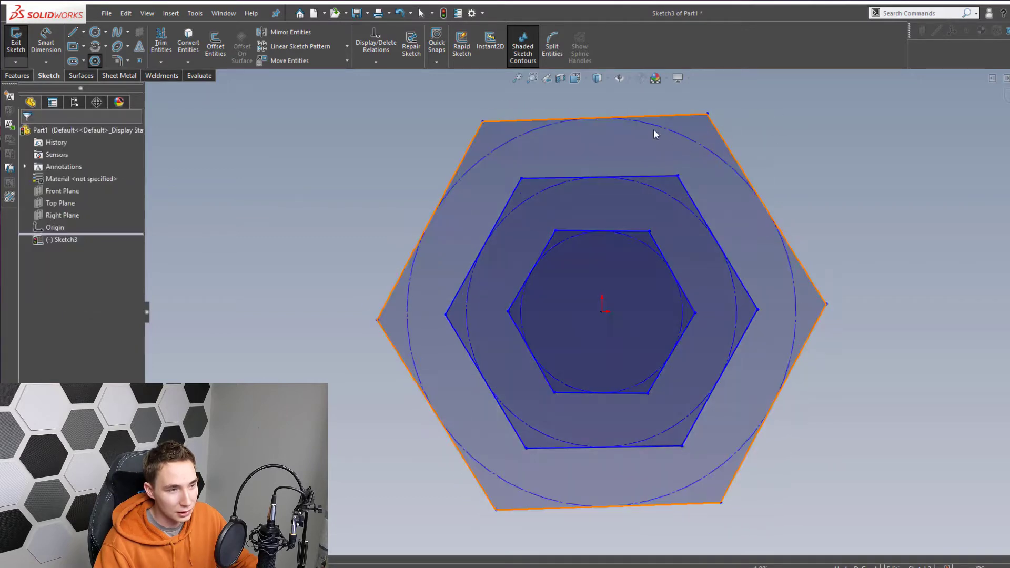
Add a horizontal relation to the upper edges of all three hexagons
{"action": "left_click", "coordinate": [643, 115]}
{"action": "left_click", "coordinate": [626, 178], "text": "ctrl"}
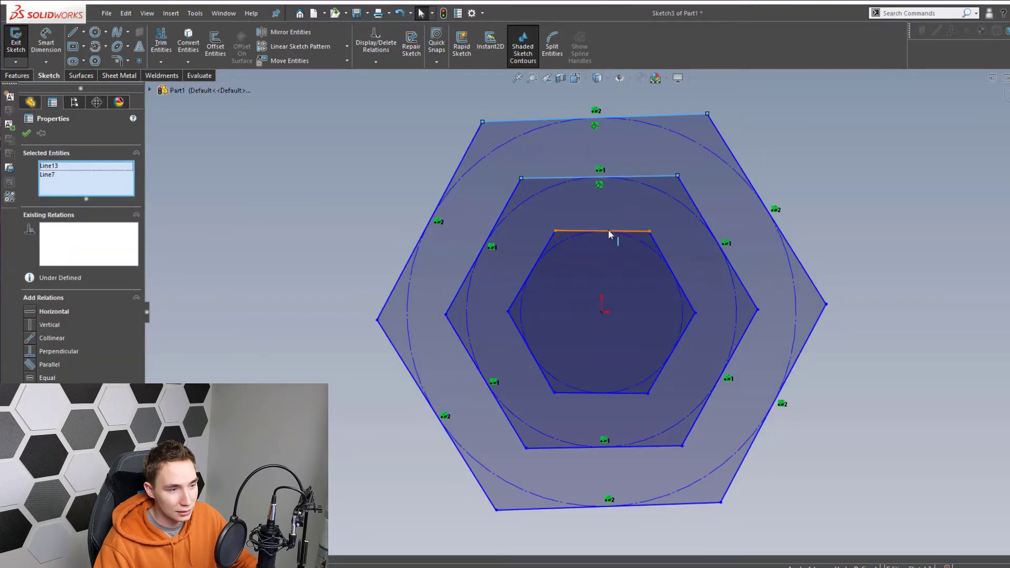
{"action": "left_click", "coordinate": [608, 231], "text": "ctrl"}
{"action": "left_click", "coordinate": [640, 181]}
{"action": "left_click", "coordinate": [361, 154]}
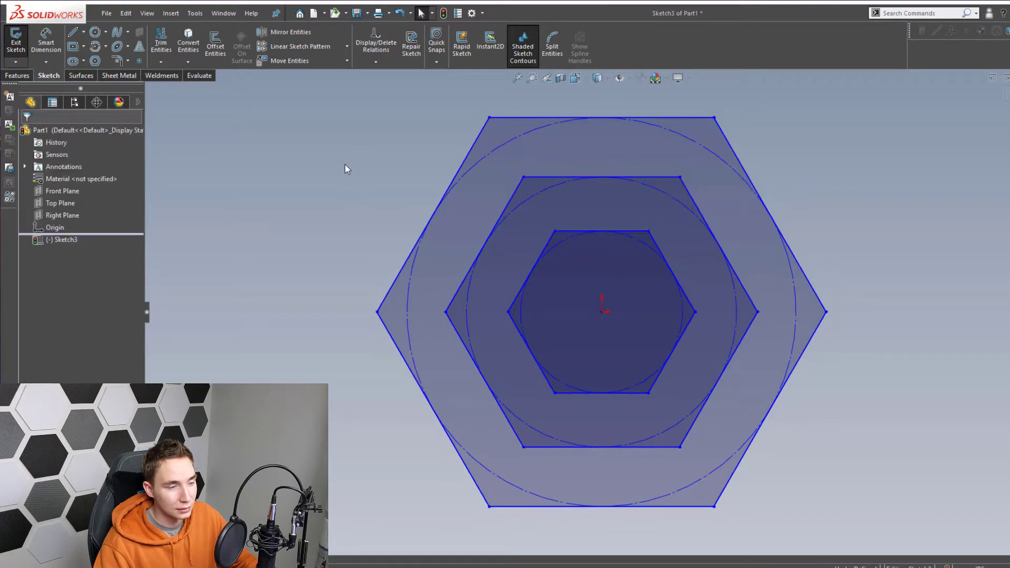
Dimension the gap between the upper edges of the outer and middle hexagons as 3 in
{"action": "key", "text": "z"}
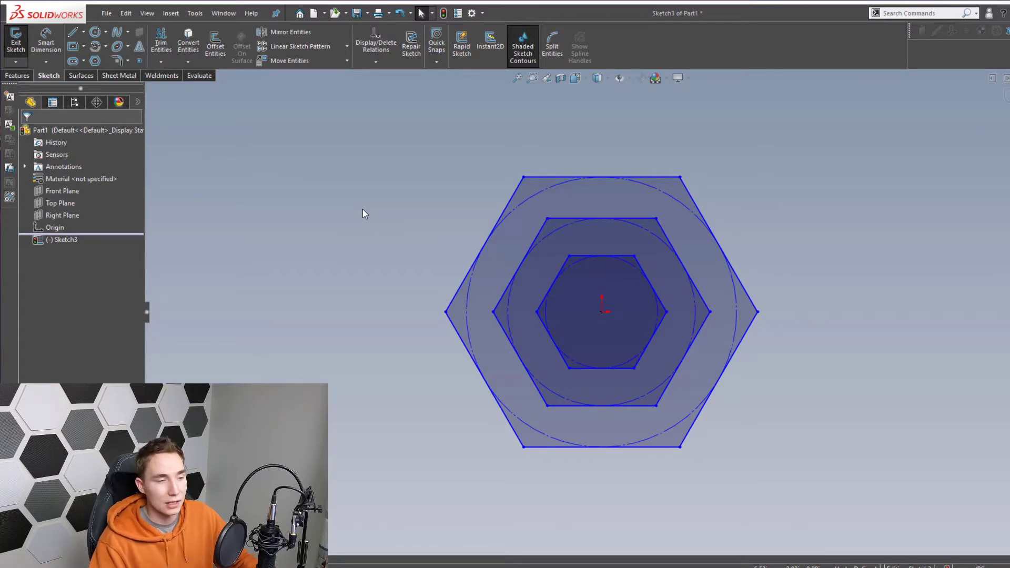
{"action": "key", "text": "d"}
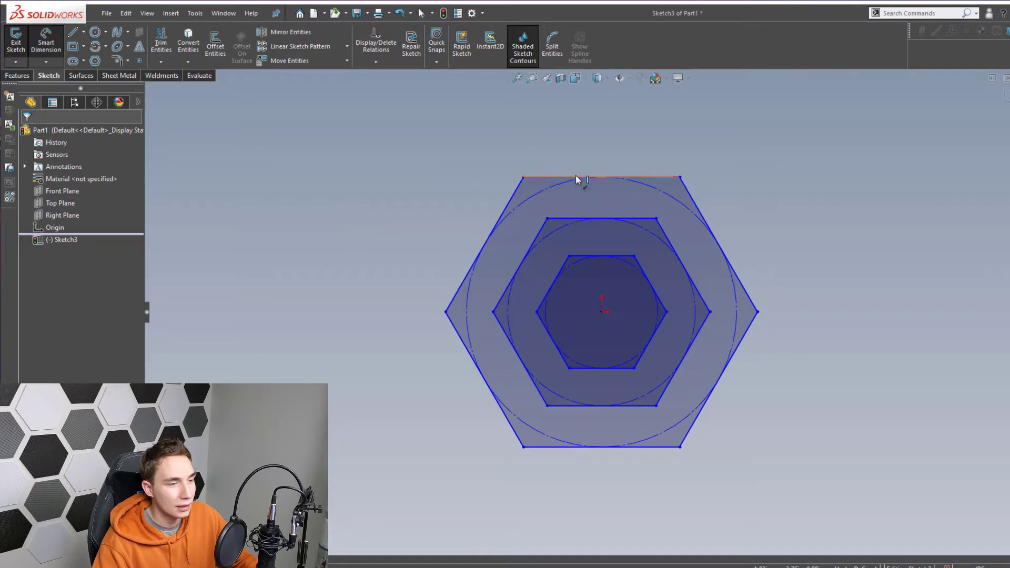
{"action": "left_click", "coordinate": [580, 177]}
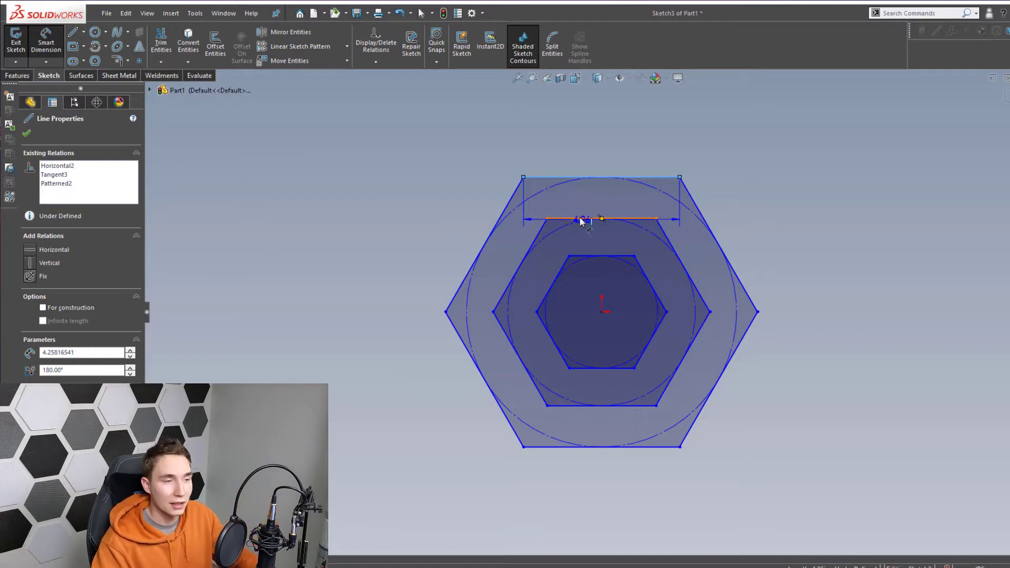
{"action": "left_click", "coordinate": [574, 220]}
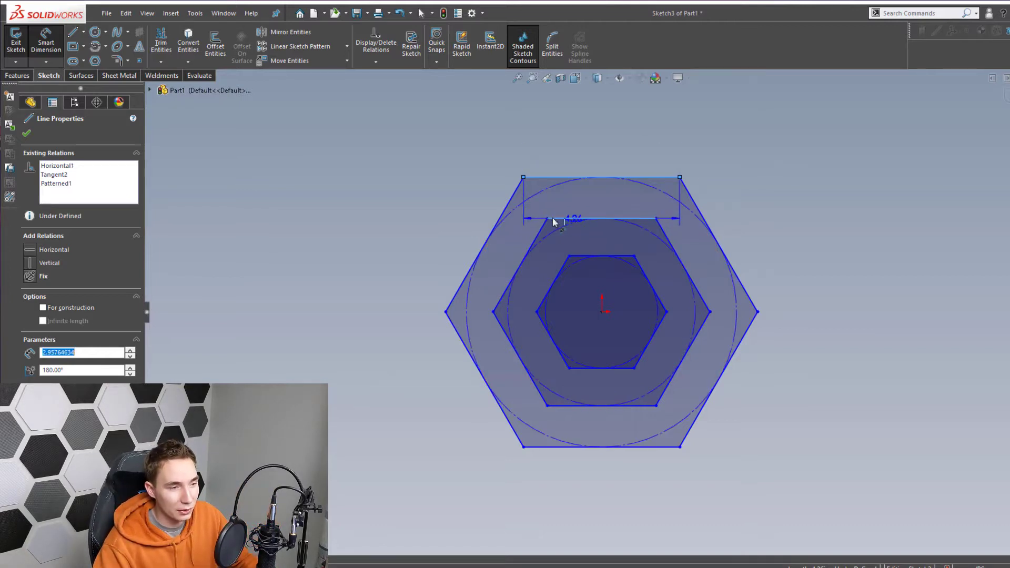
{"action": "left_click", "coordinate": [395, 202]}
{"action": "key", "text": "Return"}
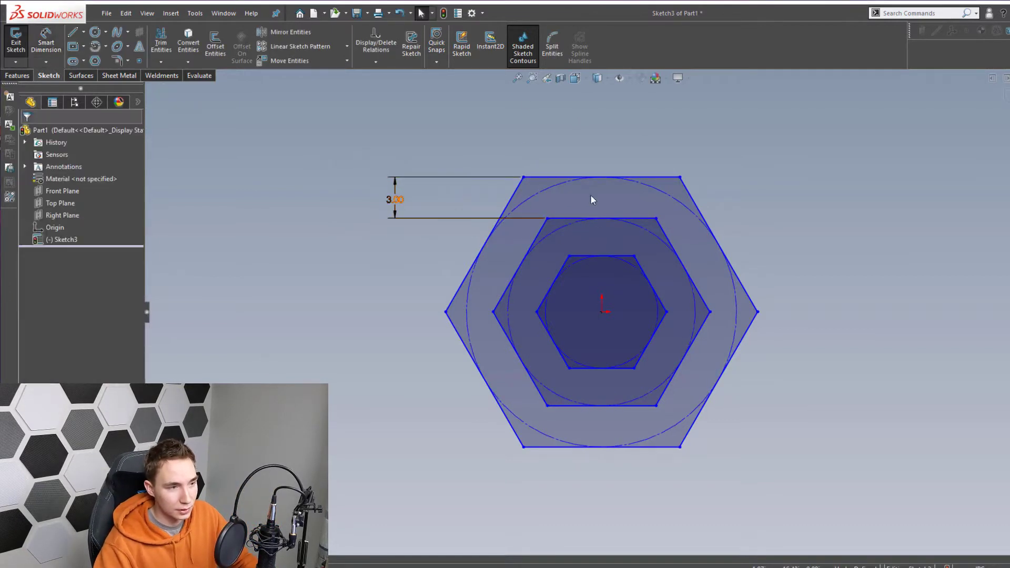
Dimension the gap between the upper edges of the middle and inner hexagons as 3 in
{"action": "left_click", "coordinate": [600, 220]}
{"action": "left_click", "coordinate": [605, 257]}
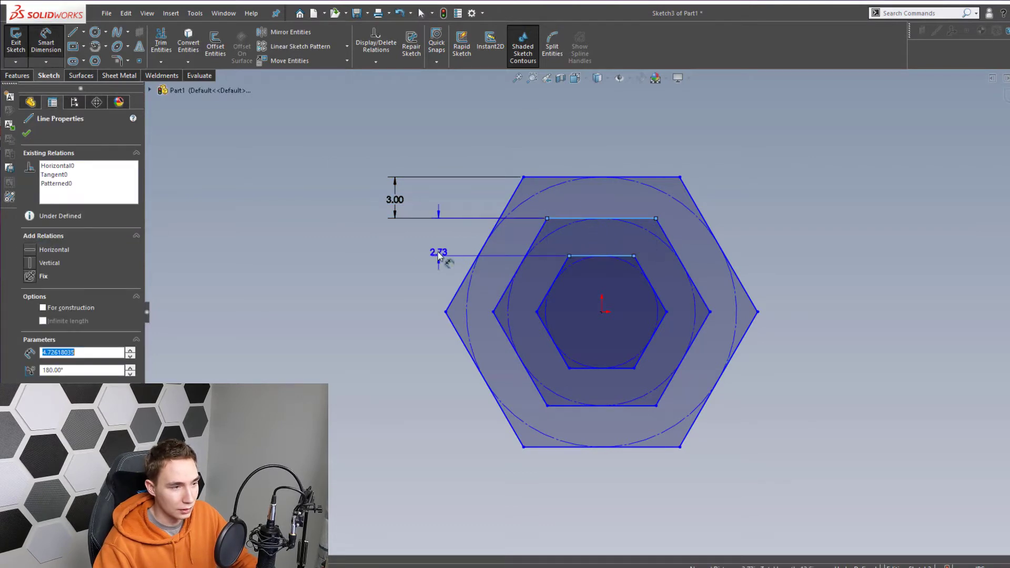
{"action": "left_click", "coordinate": [417, 249]}
{"action": "type", "text": "3"}
{"action": "key", "text": "Return"}
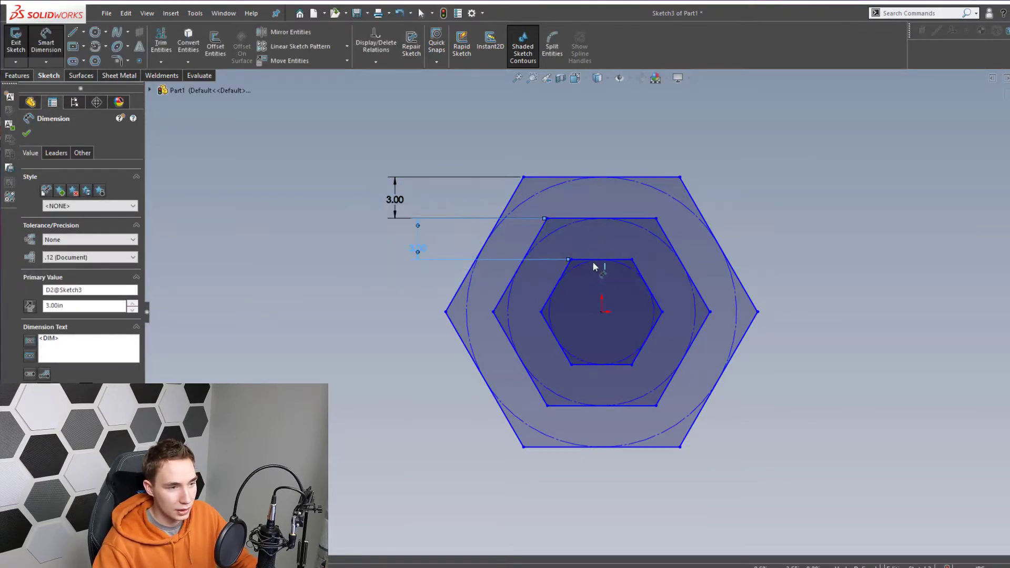
Dimension the inner hexagon as 6 in between its upper and lower edges
{"action": "left_click", "coordinate": [597, 260]}
{"action": "left_click", "coordinate": [601, 365]}
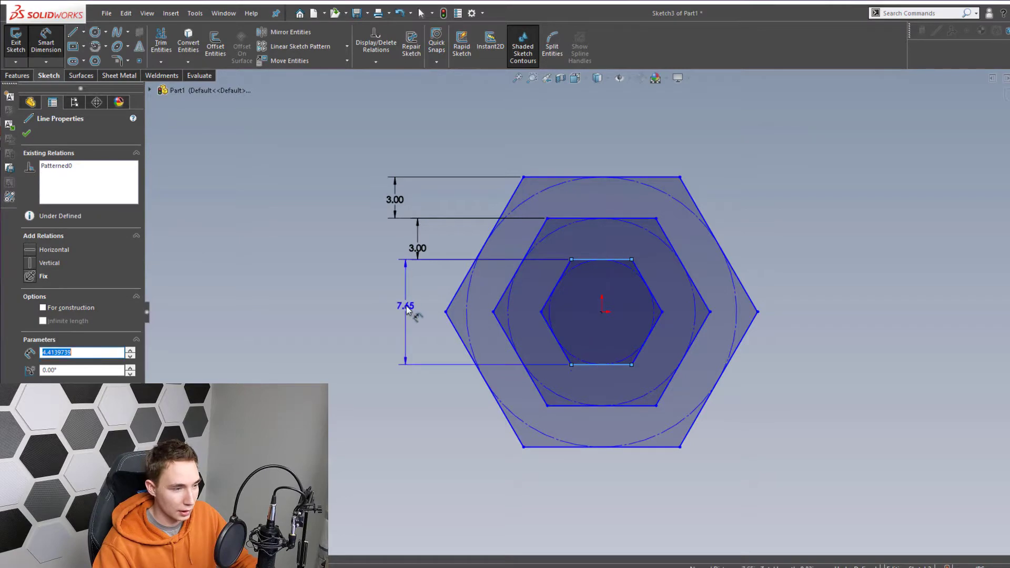
{"action": "left_click", "coordinate": [395, 336]}
{"action": "type", "text": "6"}
{"action": "key", "text": "Return"}
{"action": "key", "text": "Escape"}
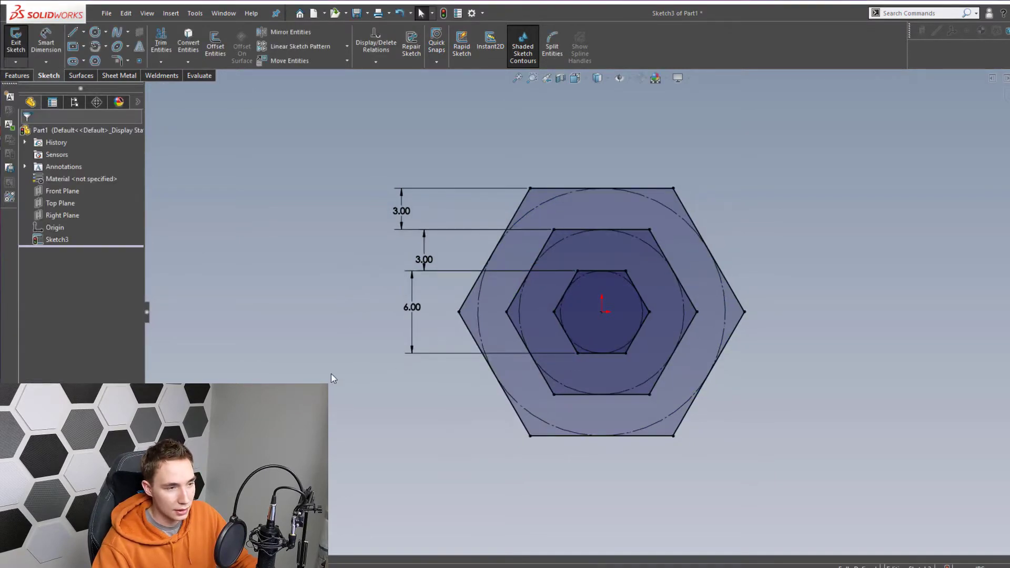
Draw a line joining the midpoints of the inner and middle hexagons' upper-right edges
{"action": "key", "text": "f"}
{"action": "key", "text": "s"}
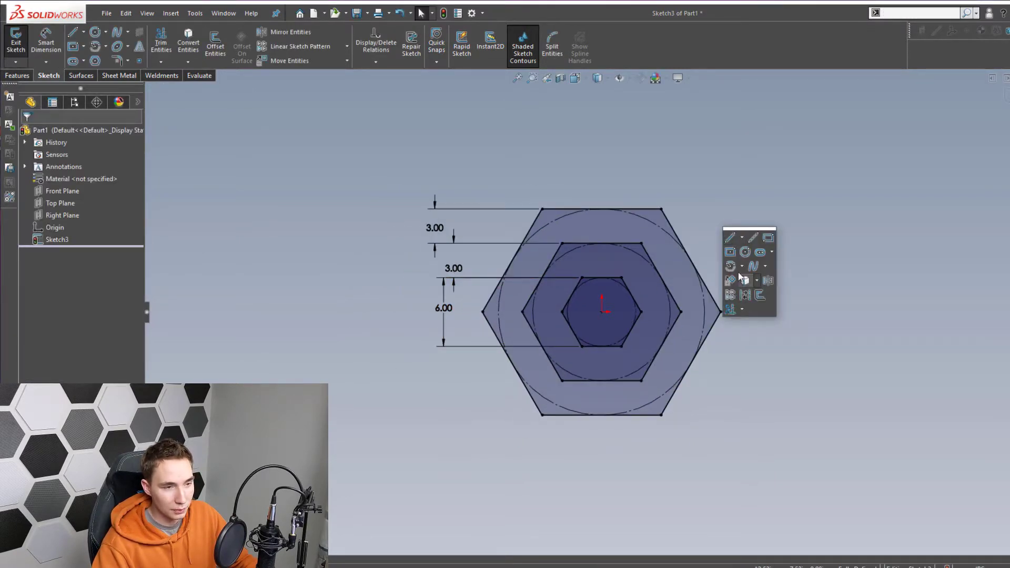
{"action": "left_click", "coordinate": [730, 237]}
{"action": "scroll", "coordinate": [634, 318], "scroll_direction": "down", "scroll_amount": 4}
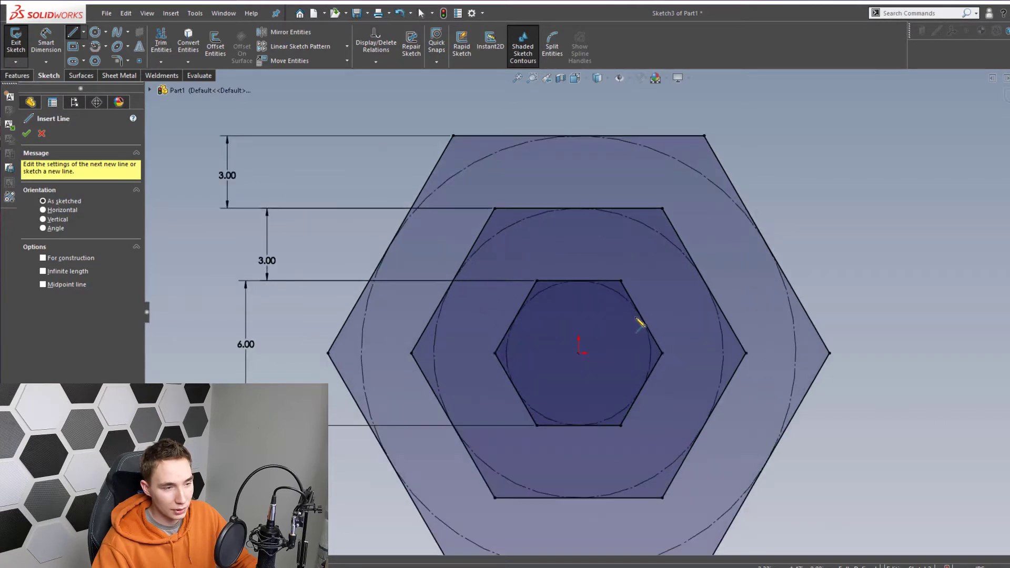
{"action": "left_click", "coordinate": [641, 318]}
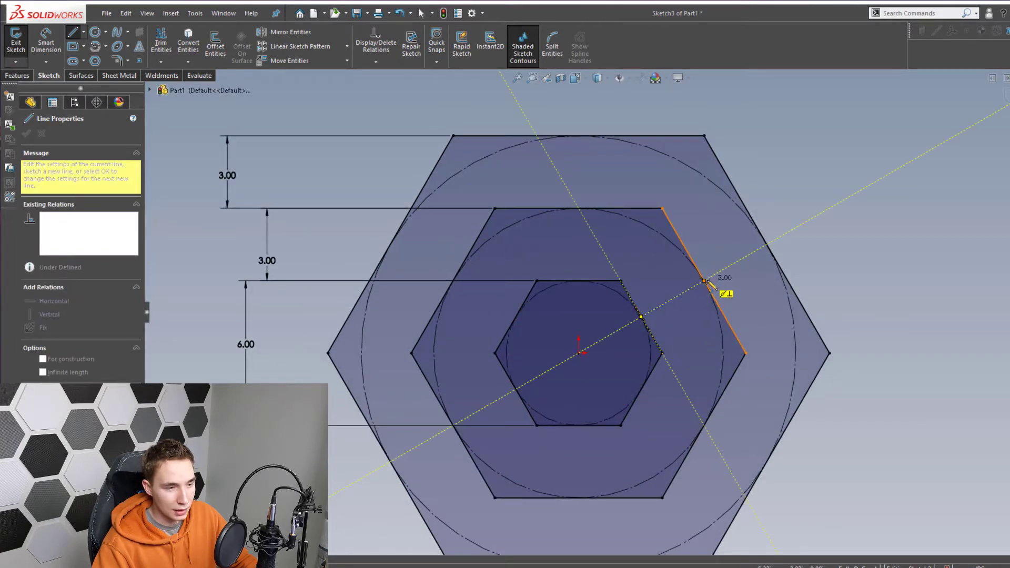
{"action": "left_click", "coordinate": [705, 280]}
{"action": "key", "text": "Escape"}
Draw a line joining the midpoints of the inner and middle hexagons' lower-right edges
{"action": "scroll", "coordinate": [646, 325], "scroll_direction": "up", "scroll_amount": 2}
{"action": "key", "text": "s"}
{"action": "left_click", "coordinate": [653, 328]}
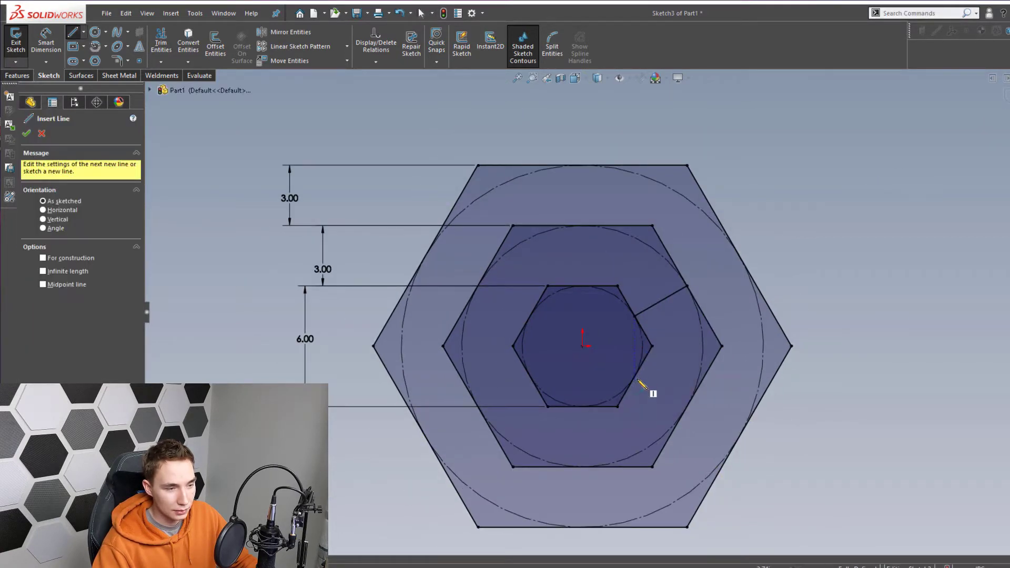
{"action": "left_click", "coordinate": [635, 377]}
{"action": "left_click", "coordinate": [687, 406]}
{"action": "key", "text": "Escape"}
Power-trim the inner and middle hexagon segments between the two connecting lines to leave a closed C-shaped profile
{"action": "key", "text": "s"}
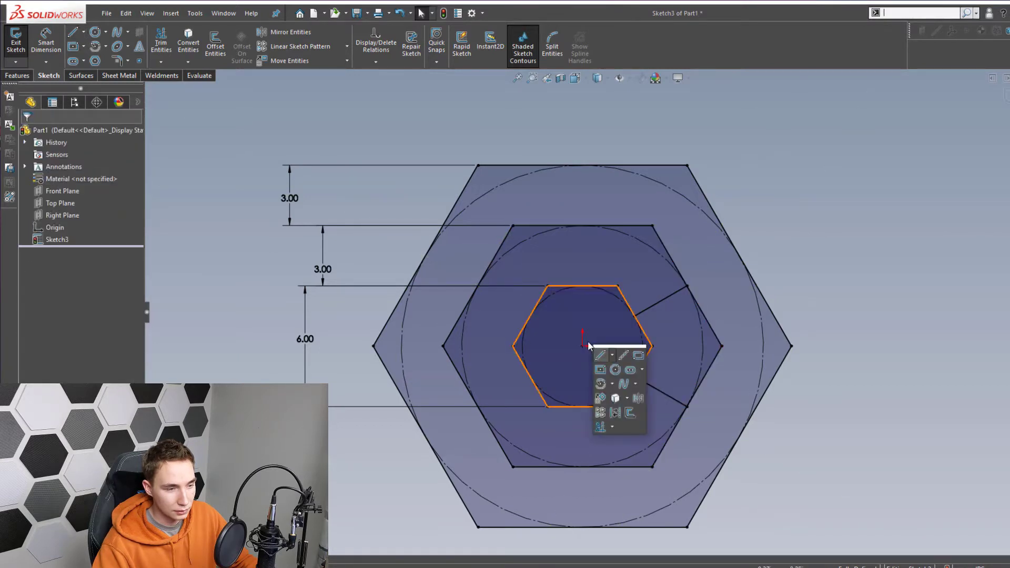
{"action": "left_click", "coordinate": [601, 427]}
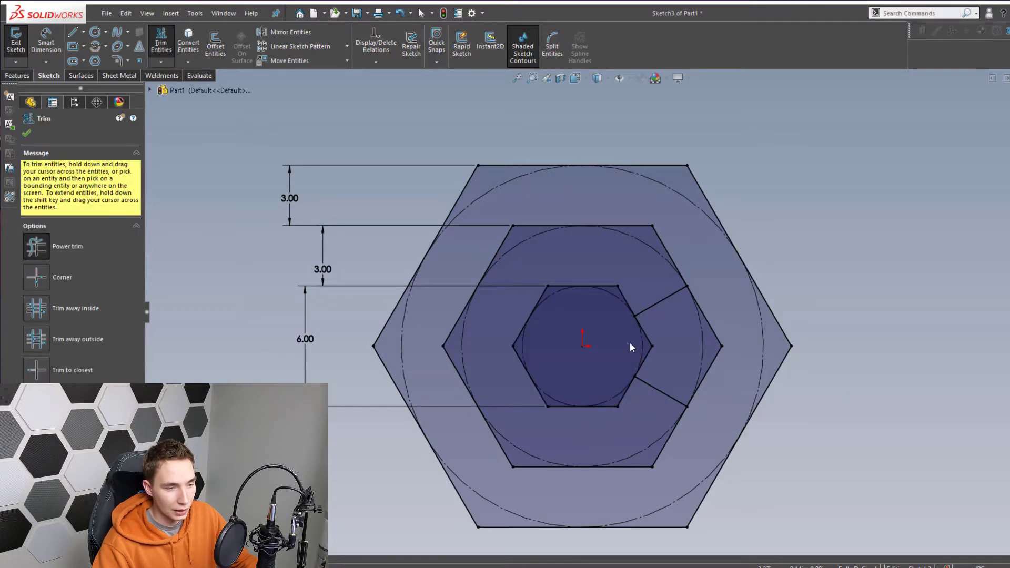
{"action": "mouse_move", "coordinate": [630, 342]}
{"action": "left_mouse_down"}
{"action": "mouse_move", "coordinate": [657, 327]}
{"action": "mouse_move", "coordinate": [739, 343]}
{"action": "left_mouse_up"}
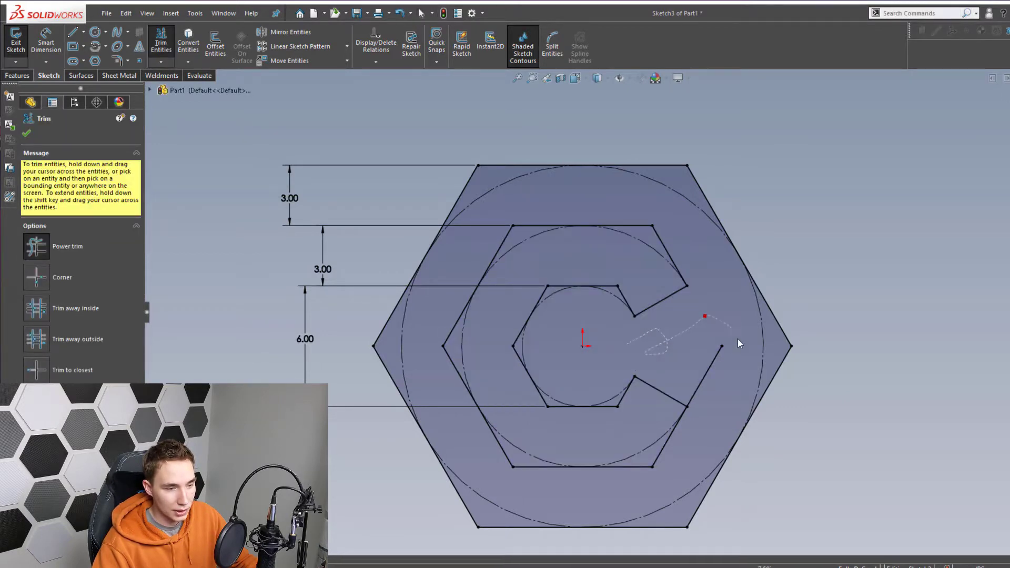
{"action": "left_click_drag", "start_coordinate": [704, 374], "coordinate": [686, 364]}
{"action": "key", "text": "Escape"}
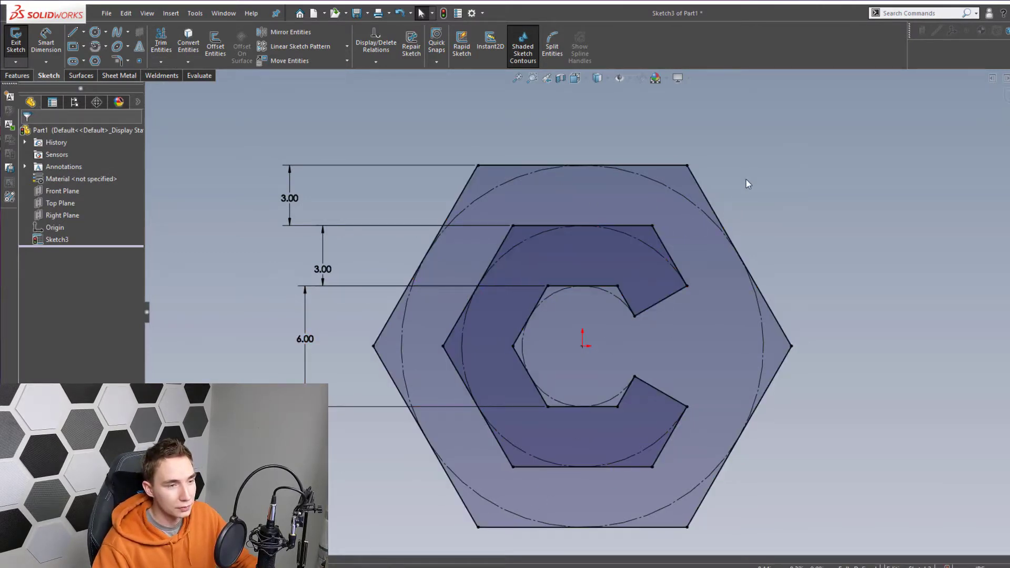
Extrude the hexagon with its C-shaped opening as a boss, using a blind depth of 2 in
{"action": "key", "text": "f"}
{"action": "left_click", "coordinate": [17, 76]}
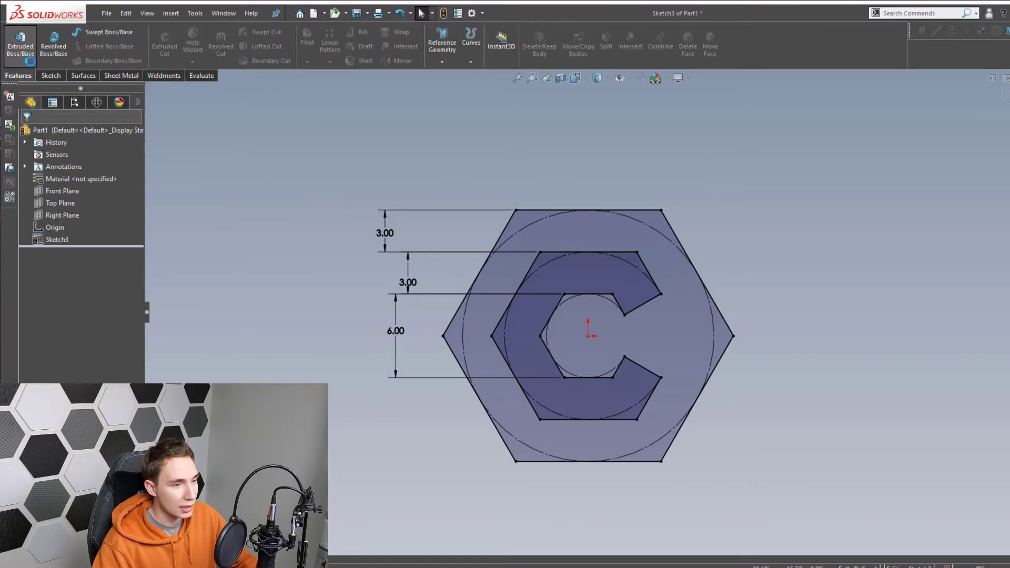
{"action": "left_click", "coordinate": [84, 199]}
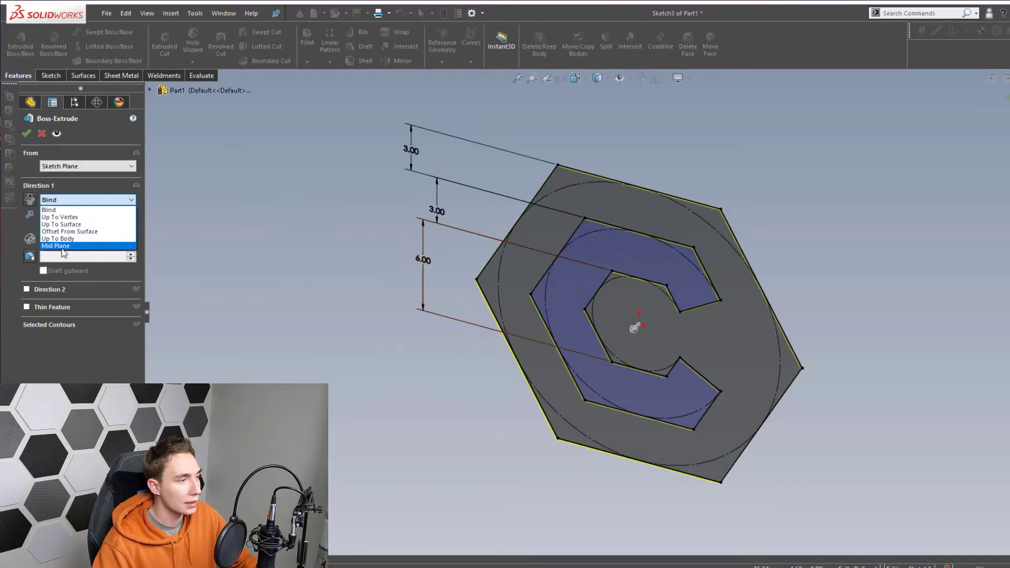
{"action": "left_click", "coordinate": [61, 246]}
{"action": "left_click", "coordinate": [84, 200]}
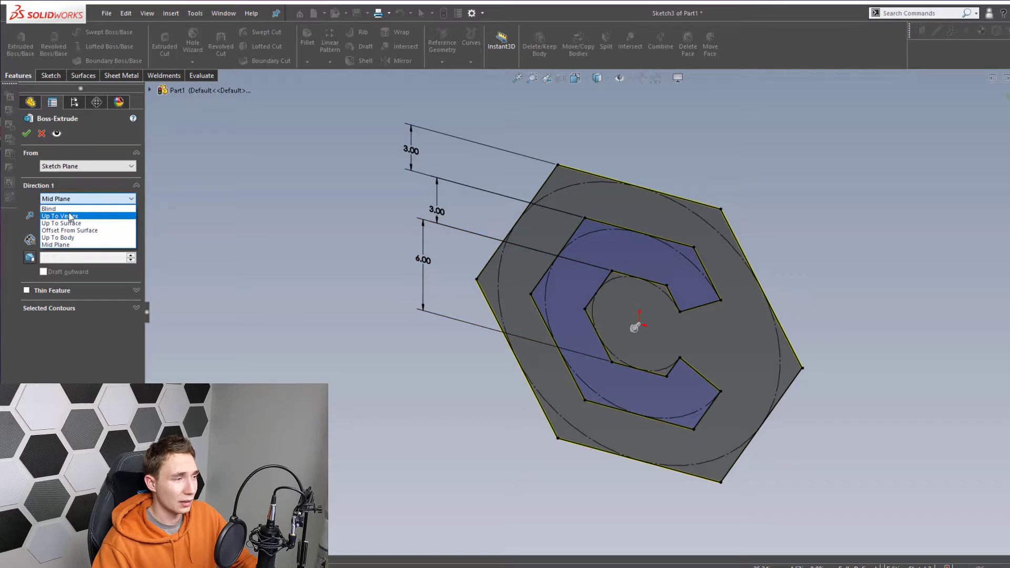
{"action": "left_click", "coordinate": [68, 209]}
{"action": "type", "text": "2"}
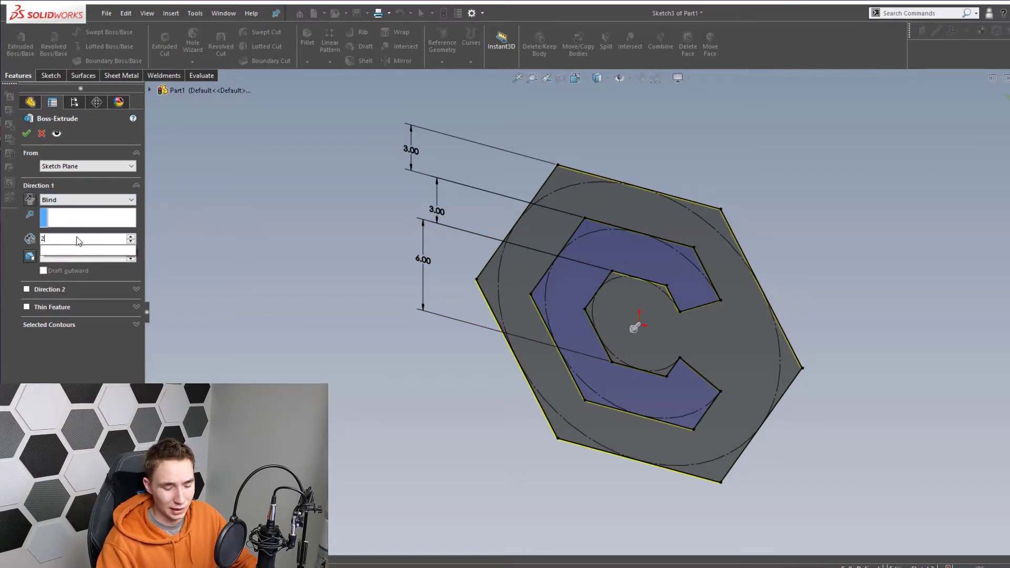
{"action": "key", "text": "Return"}
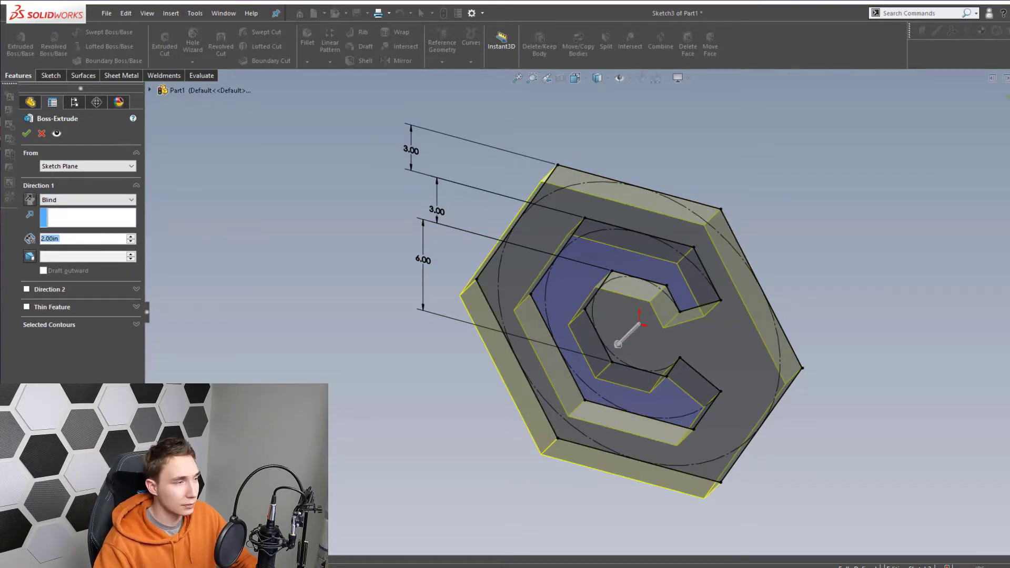
{"action": "left_click", "coordinate": [24, 134]}
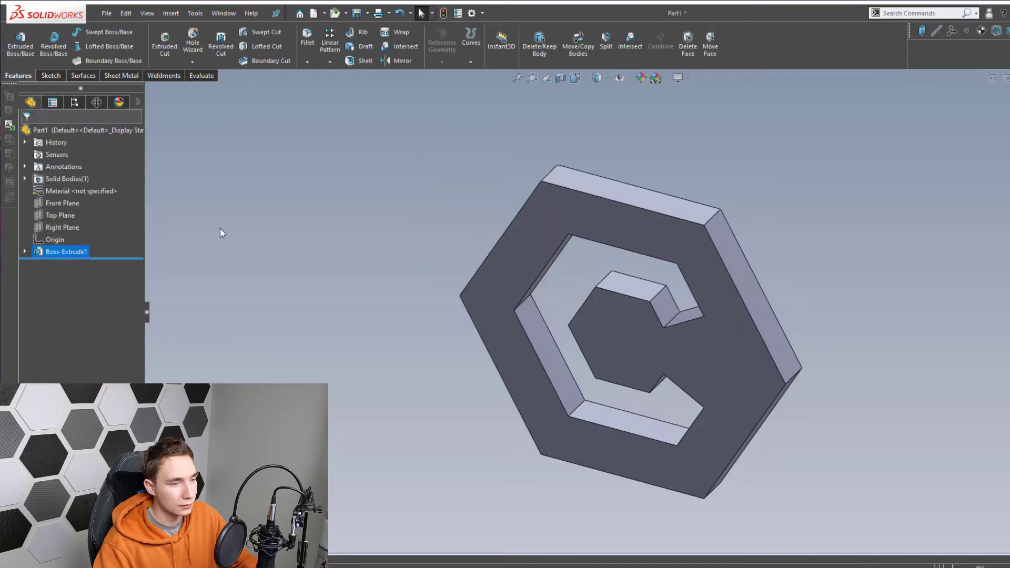
Examine the extruded body's large flat face straight on, with the view oriented normal to it
{"action": "middle_click_drag", "start_coordinate": [619, 226], "coordinate": [607, 260]}
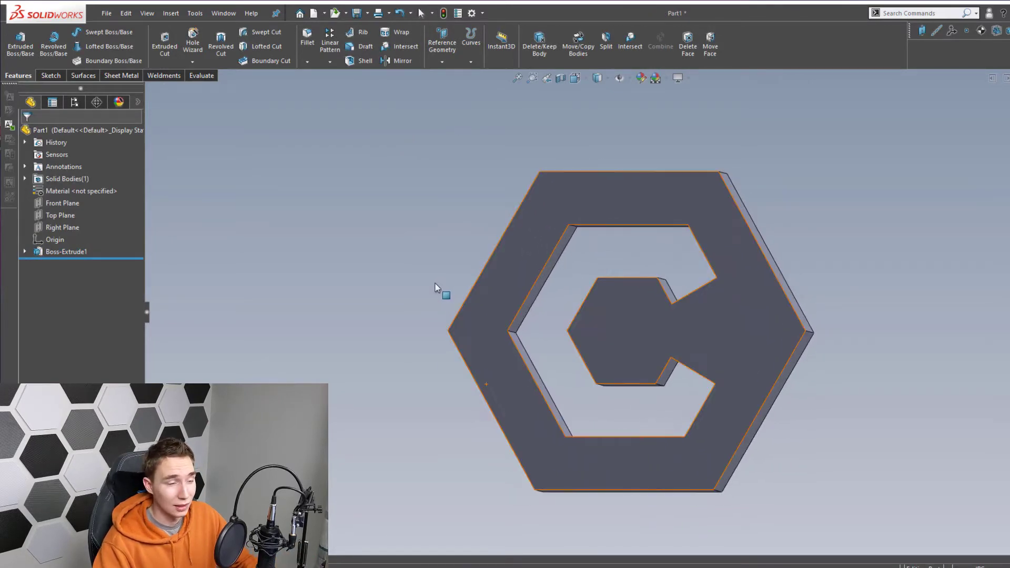
{"action": "key", "text": "ctrl+1"}
{"action": "left_click", "coordinate": [611, 311]}
{"action": "right_click", "coordinate": [702, 269]}
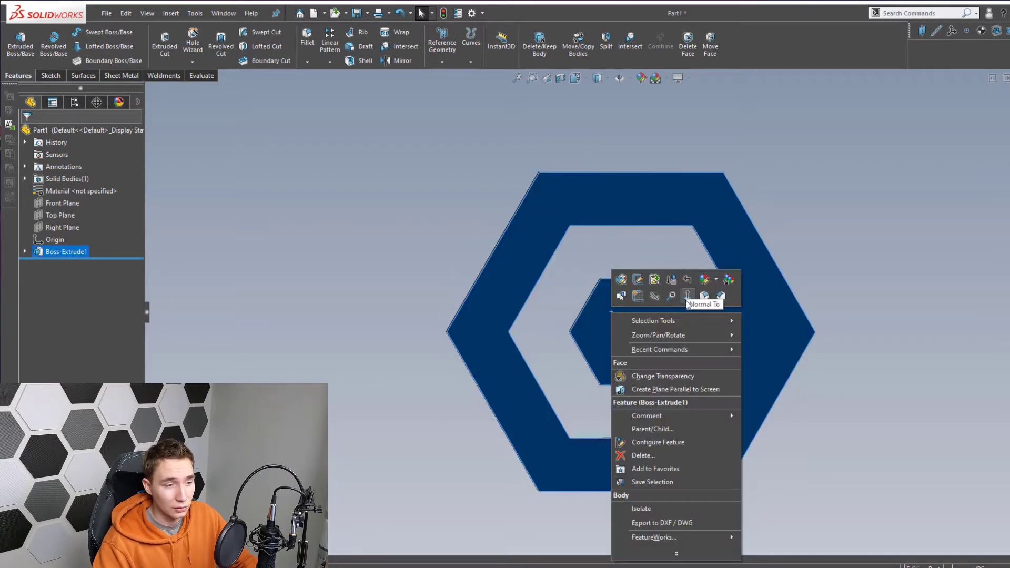
{"action": "left_click", "coordinate": [706, 288]}
{"action": "left_click", "coordinate": [252, 170]}
{"action": "key", "text": "s"}
{"action": "left_click", "coordinate": [263, 129]}
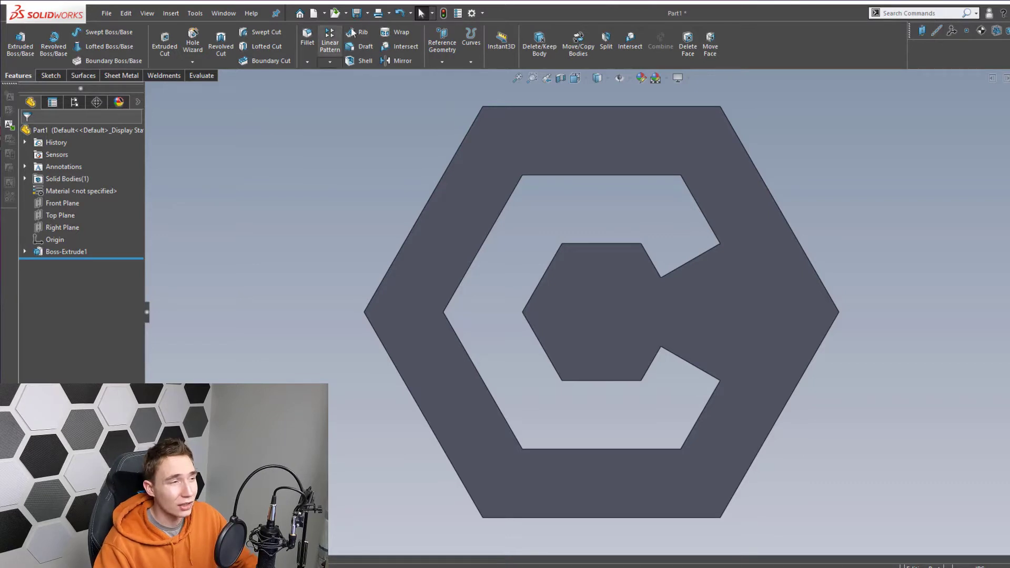
Fillet all 19 corner edges connected to the plate's start face with a 0.25 in radius
{"action": "left_click", "coordinate": [308, 48]}
{"action": "middle_click_drag", "start_coordinate": [600, 223], "coordinate": [665, 259]}
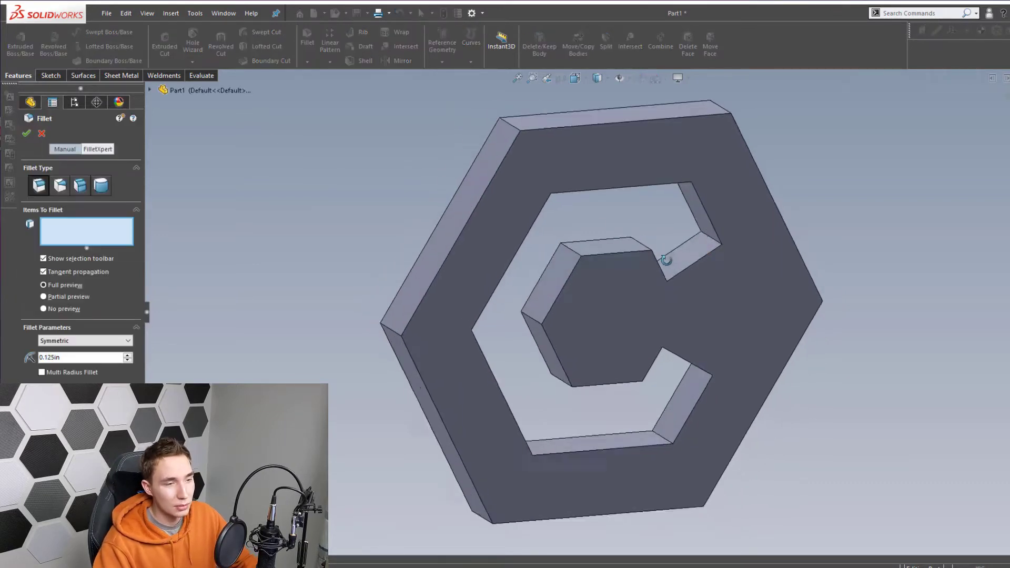
{"action": "scroll", "coordinate": [684, 252], "scroll_direction": "down", "scroll_amount": 5}
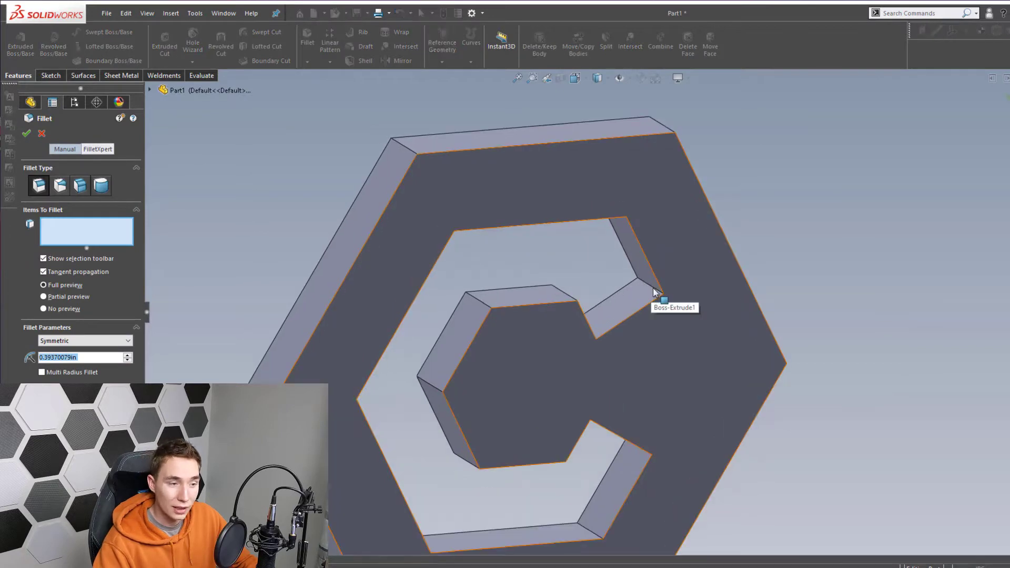
{"action": "left_click", "coordinate": [651, 289]}
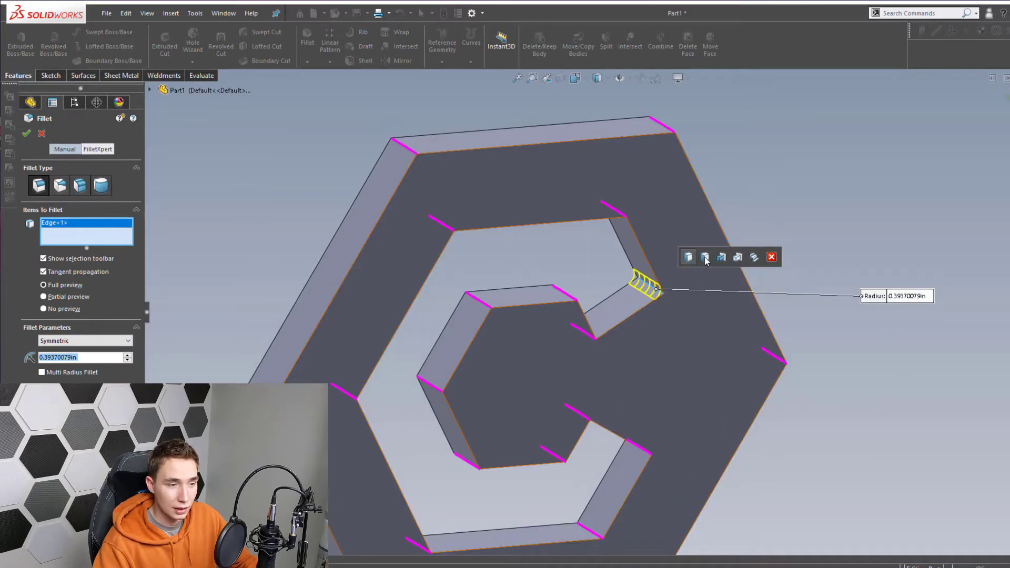
{"action": "left_click", "coordinate": [704, 257]}
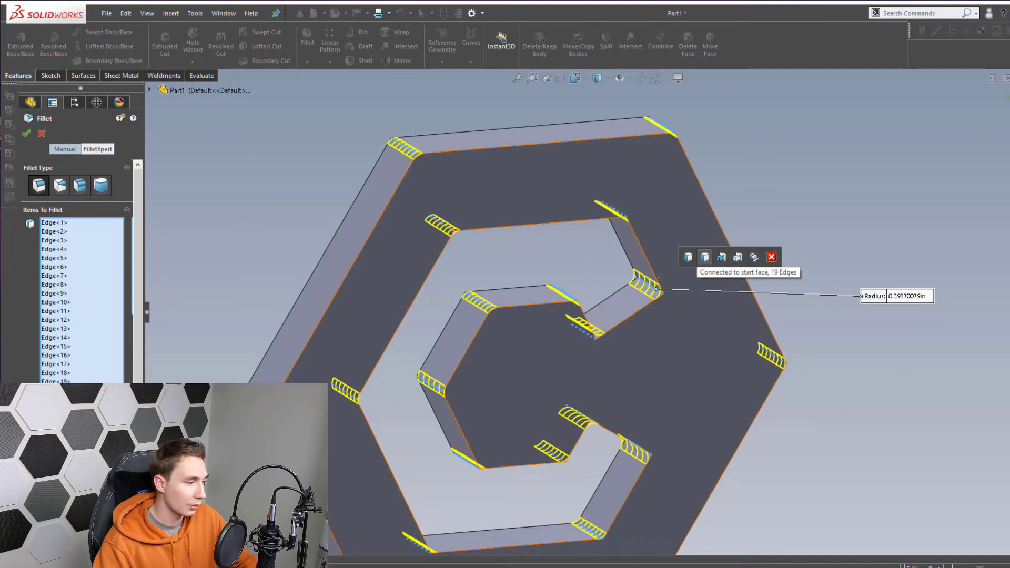
{"action": "scroll", "coordinate": [603, 313], "scroll_direction": "up", "scroll_amount": 1}
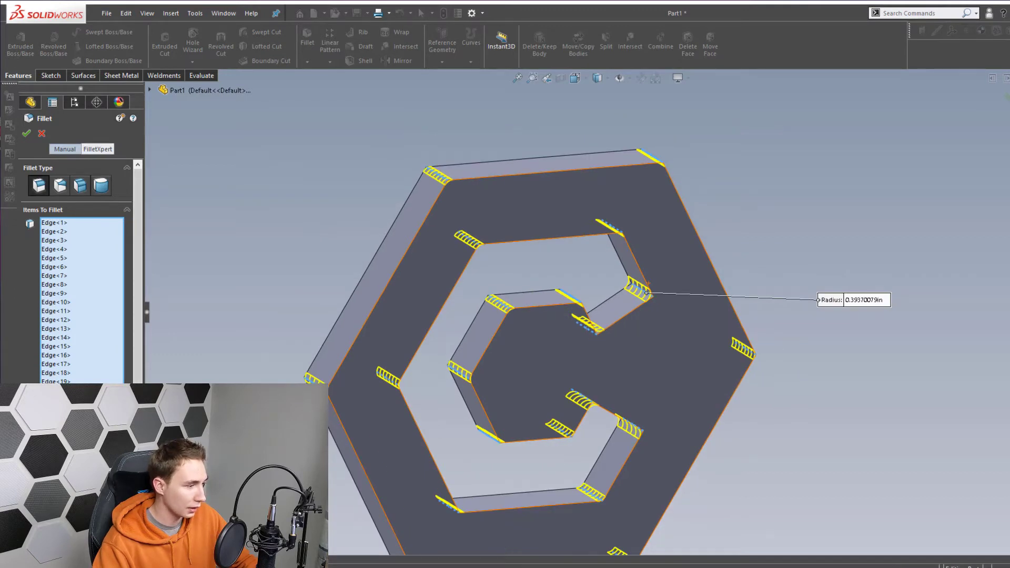
{"action": "key", "text": "Return"}
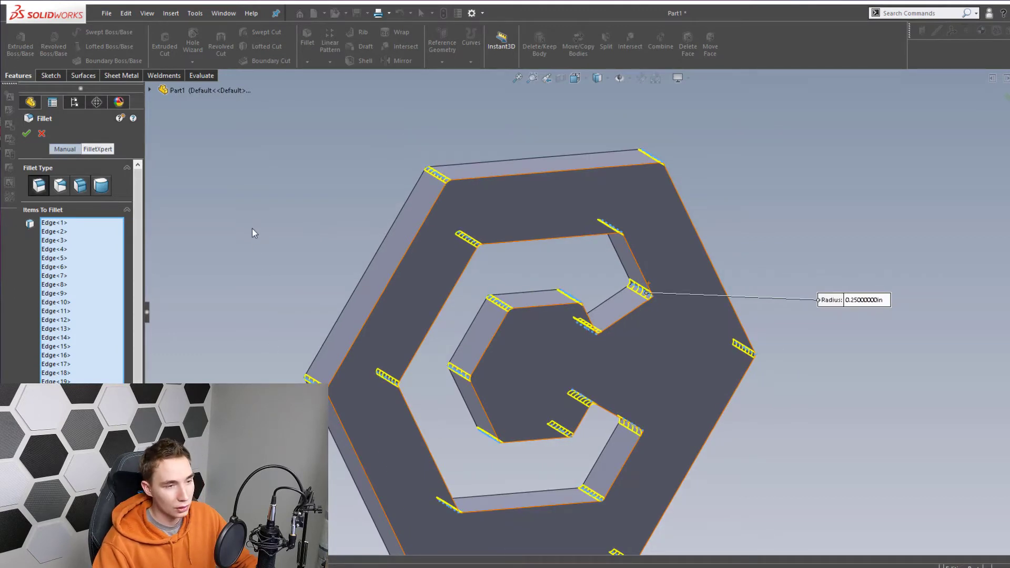
{"action": "key", "text": "Return"}
Start a sketch on the plate's opposite large flat face, with the view oriented normal to it
{"action": "scroll", "coordinate": [662, 367], "scroll_direction": "up", "scroll_amount": 2}
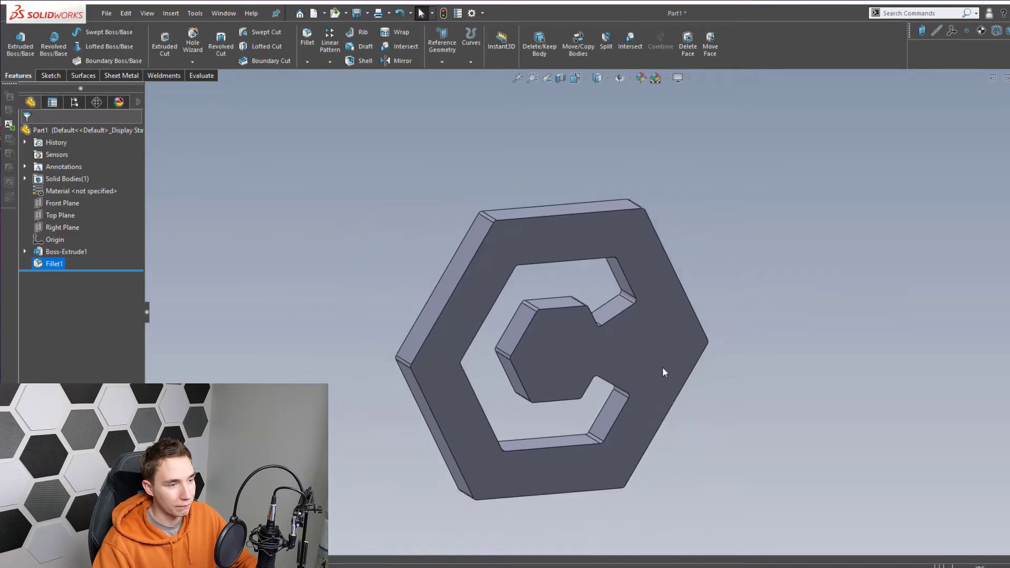
{"action": "middle_click_drag", "start_coordinate": [662, 367], "coordinate": [523, 332]}
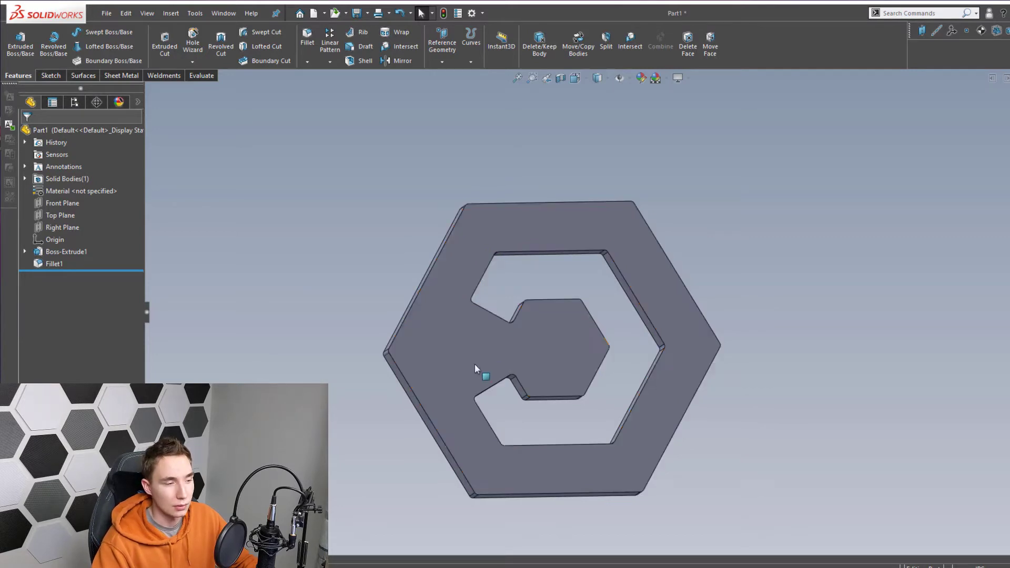
{"action": "left_click", "coordinate": [473, 336]}
{"action": "right_click", "coordinate": [474, 335]}
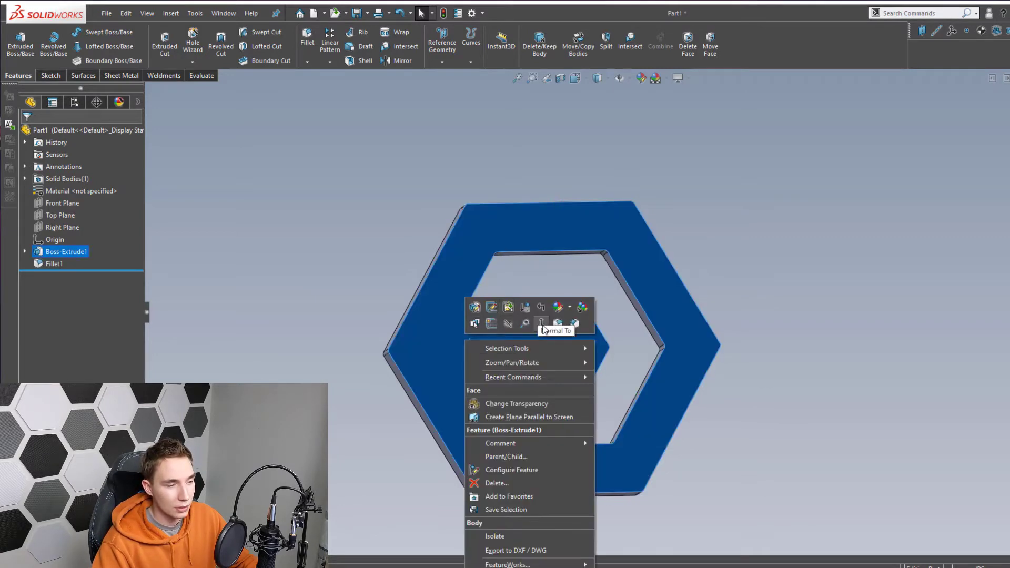
{"action": "left_click", "coordinate": [542, 324]}
{"action": "left_click", "coordinate": [664, 229]}
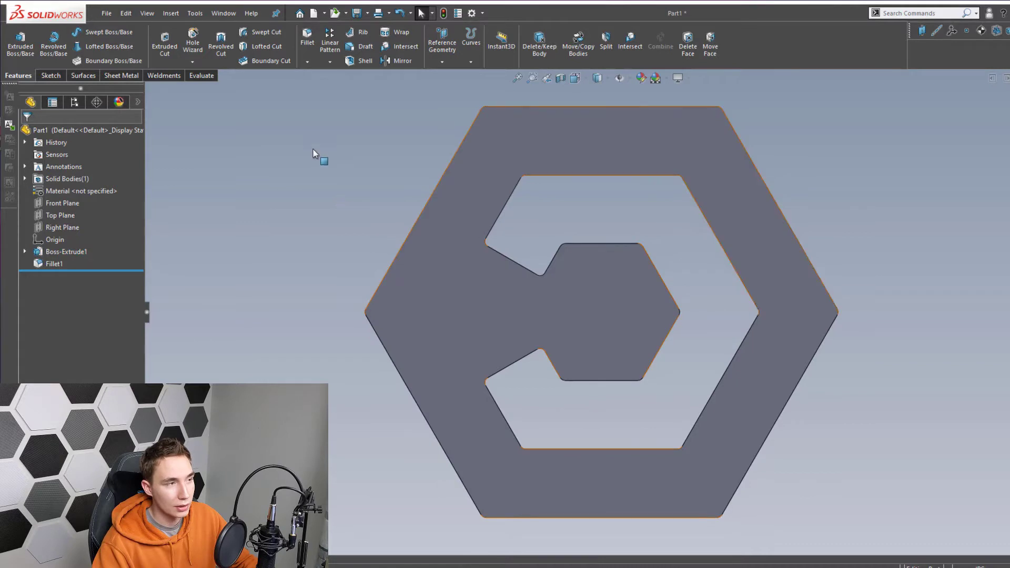
{"action": "key", "text": "s"}
{"action": "left_click", "coordinate": [339, 179]}
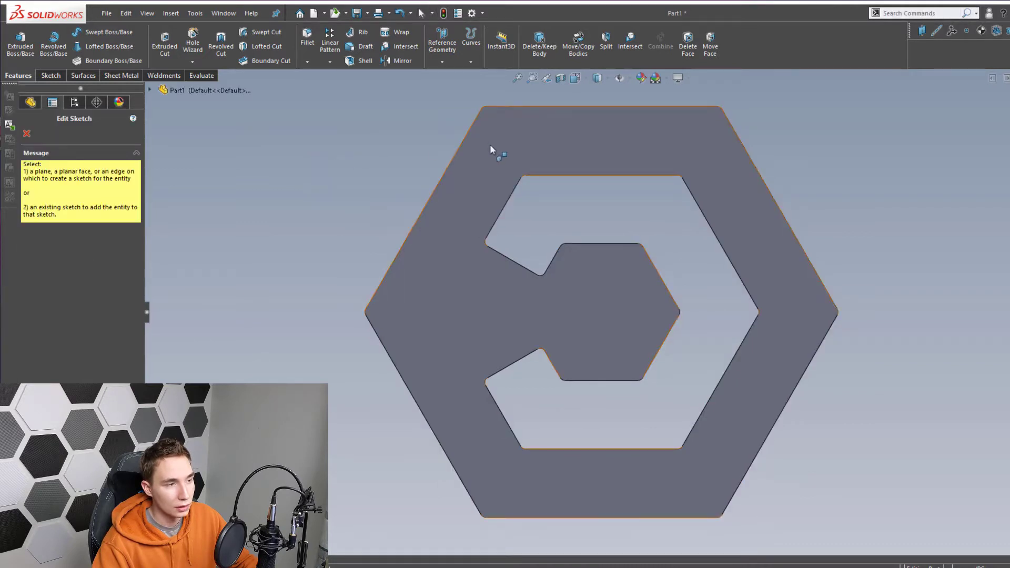
{"action": "left_click", "coordinate": [490, 145]}
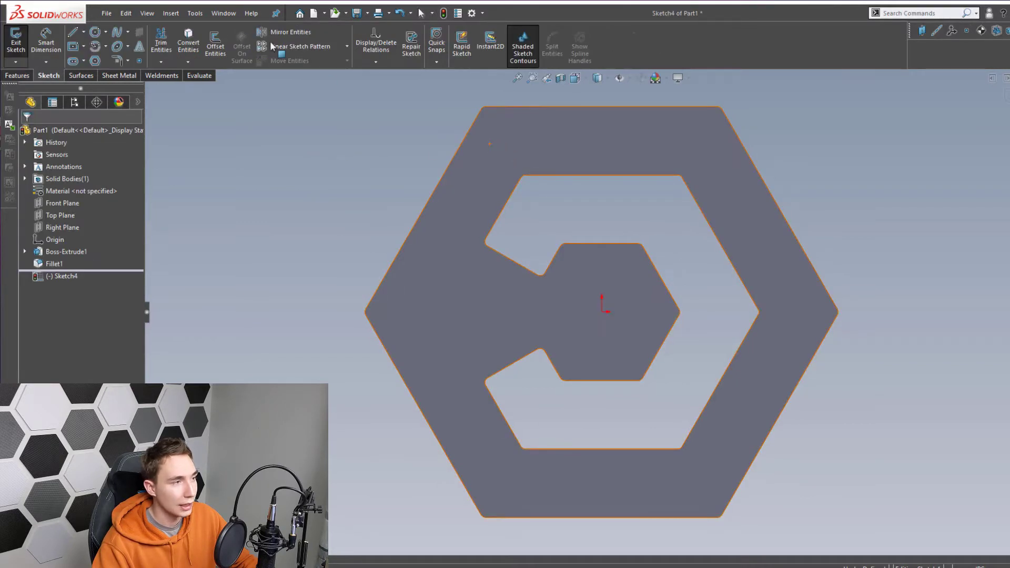
{"action": "left_click", "coordinate": [216, 41]}
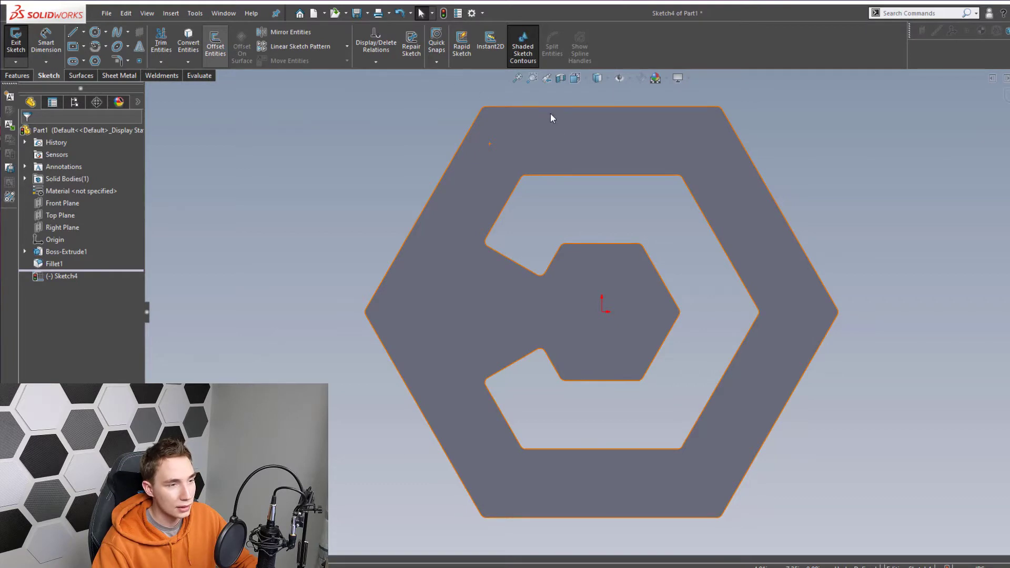
{"action": "scroll", "coordinate": [540, 119], "scroll_direction": "down", "scroll_amount": 1}
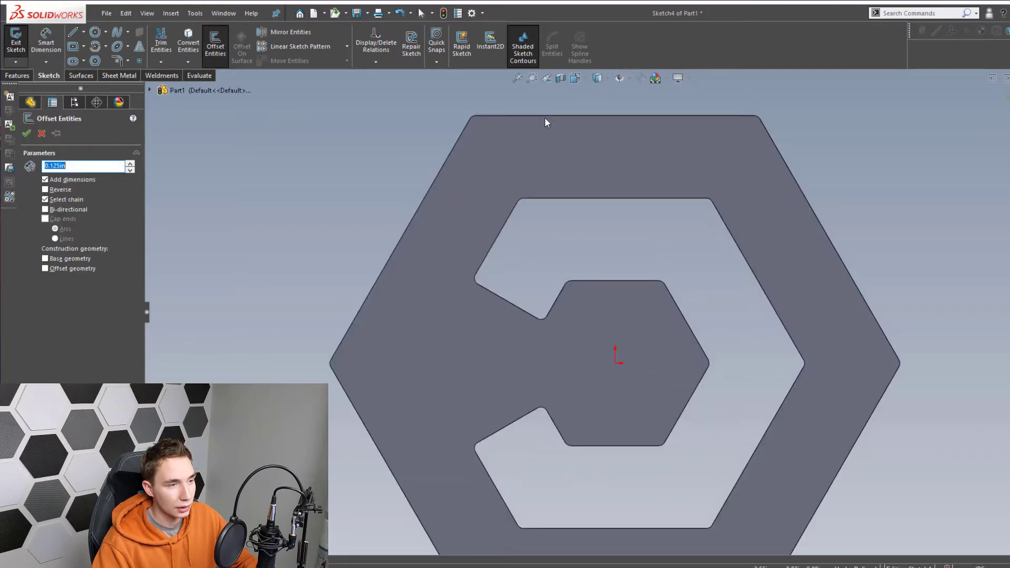
{"action": "left_click", "coordinate": [545, 117]}
{"action": "left_click", "coordinate": [548, 121]}
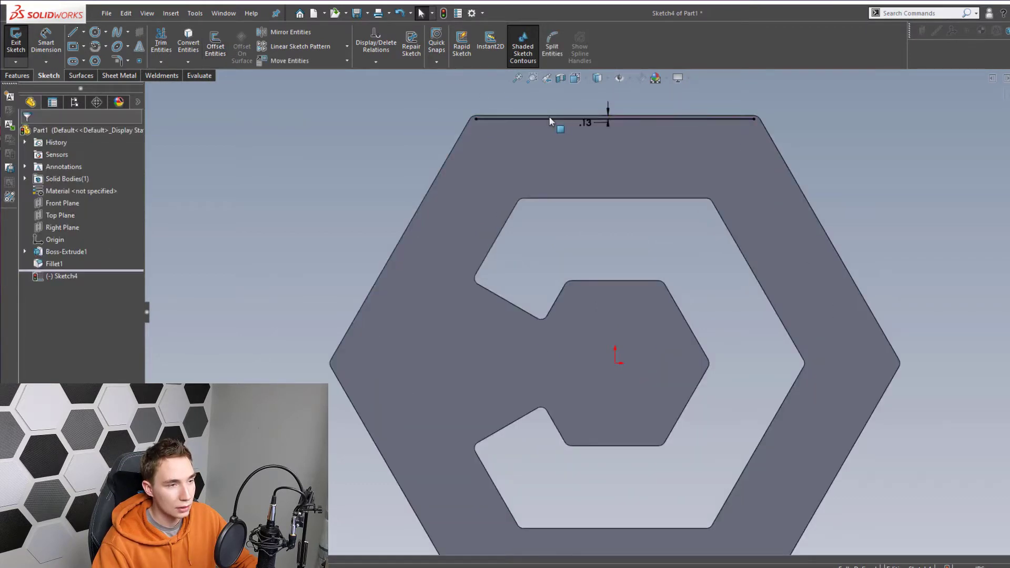
{"action": "left_click", "coordinate": [601, 124]}
{"action": "key", "text": "Delete"}
{"action": "left_click", "coordinate": [512, 296]}
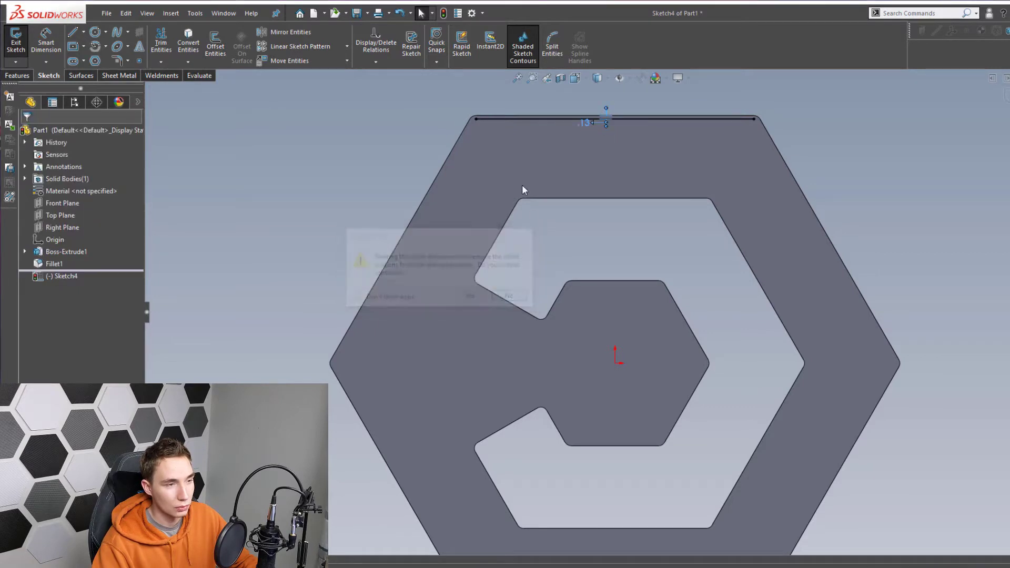
{"action": "left_click", "coordinate": [548, 119]}
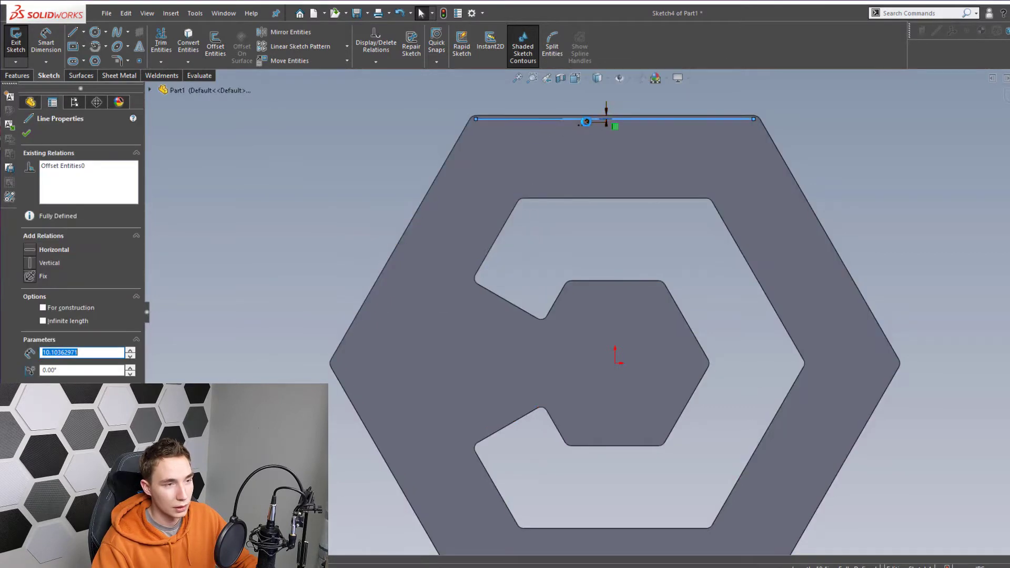
{"action": "key", "text": "Delete"}
Offset the plate's entire tangent outer perimeter inward and set the offset distance to 0.25 in
{"action": "right_click", "coordinate": [583, 116]}
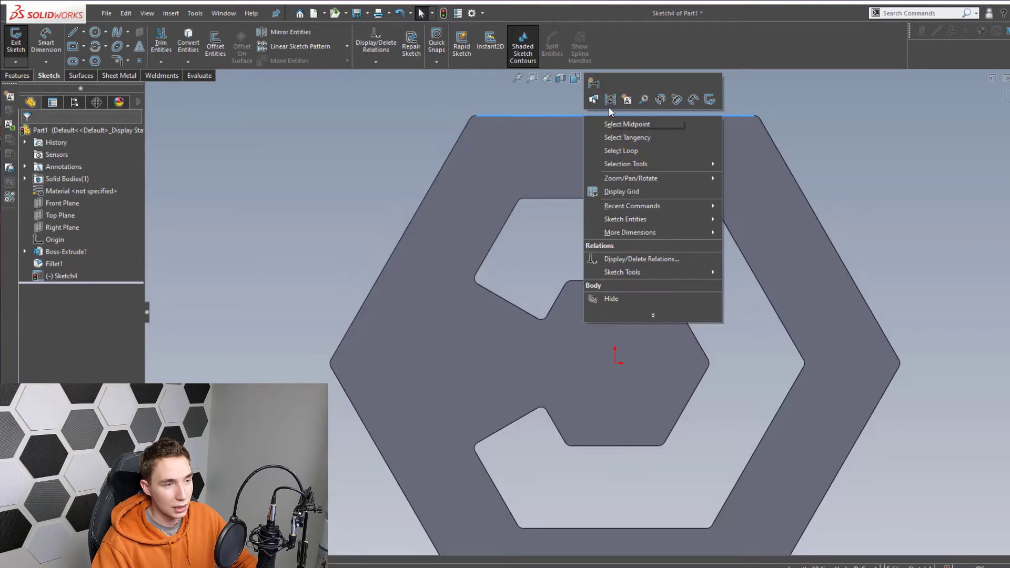
{"action": "left_click", "coordinate": [630, 136]}
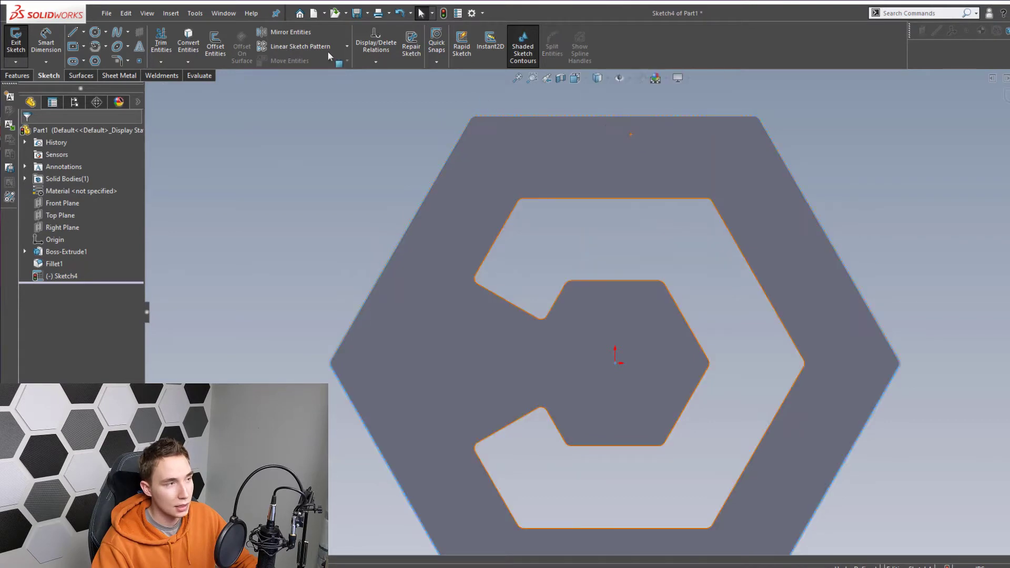
{"action": "left_click", "coordinate": [217, 45]}
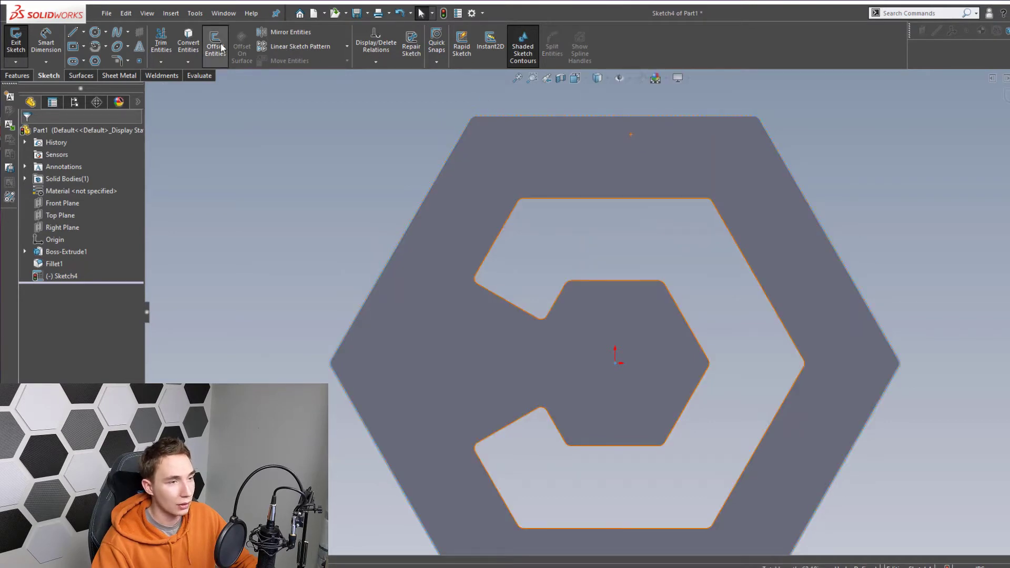
{"action": "left_click", "coordinate": [529, 153]}
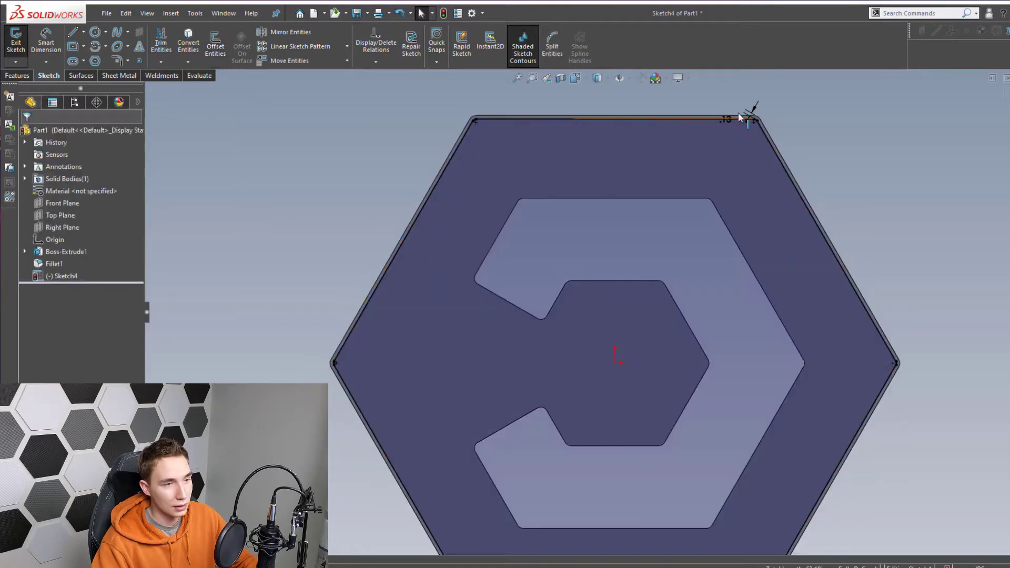
{"action": "double_click", "coordinate": [726, 121]}
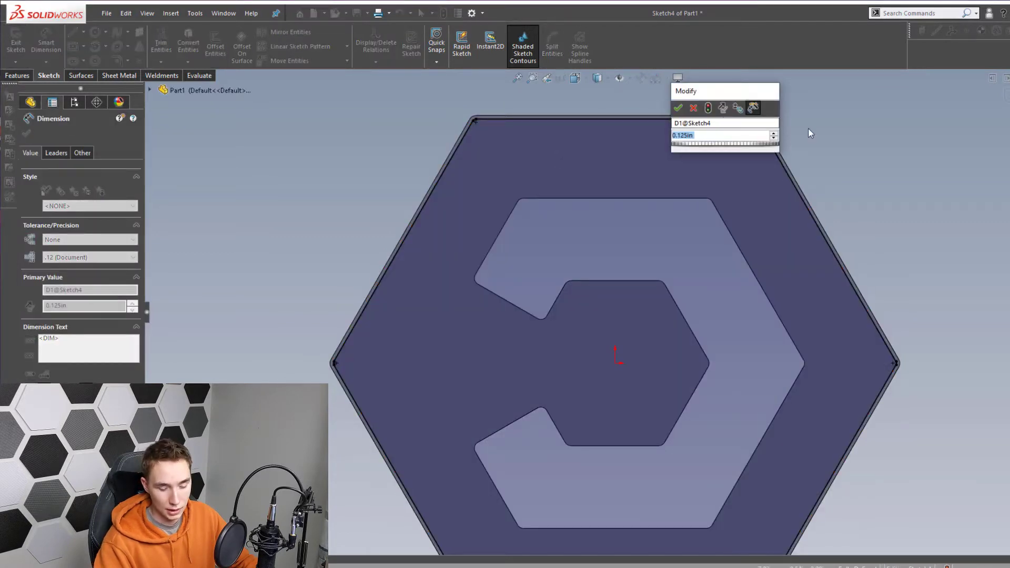
{"action": "type", "text": ".25"}
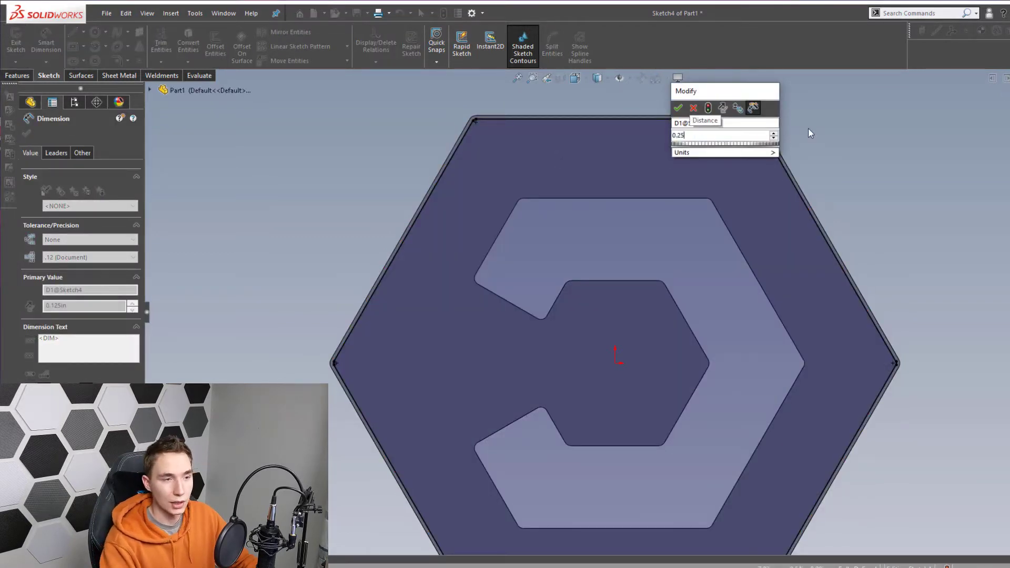
{"action": "key", "text": "Return"}
Offset the new sketch hexagon inward by about 0.61 in to add a second, smaller hexagon
{"action": "key", "text": "s"}
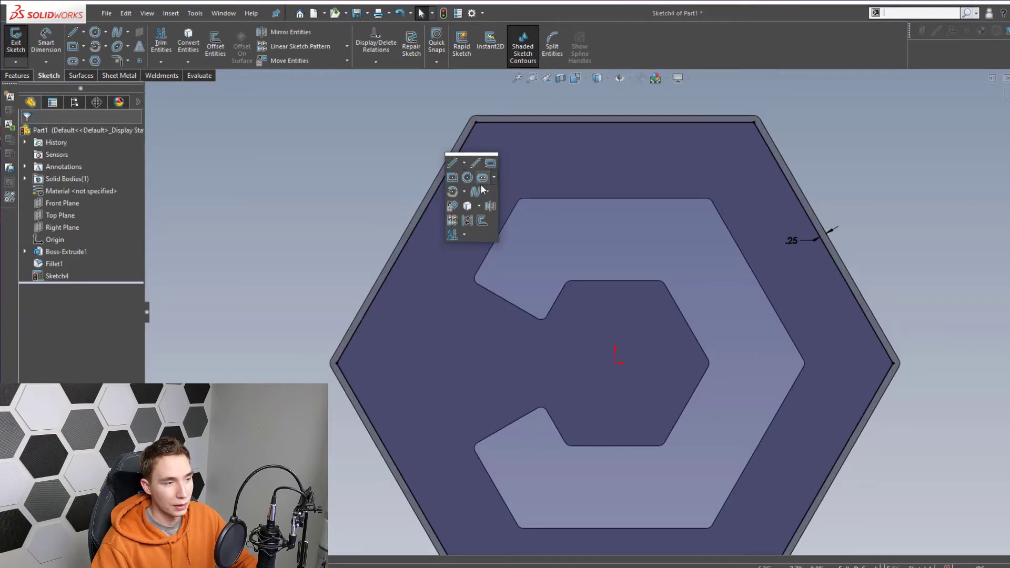
{"action": "left_click", "coordinate": [486, 220]}
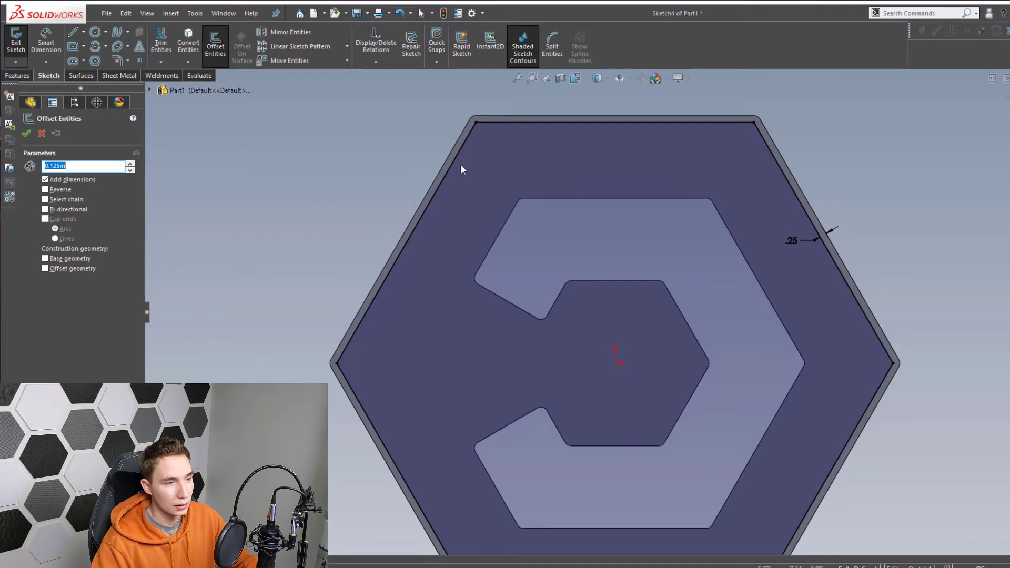
{"action": "left_click", "coordinate": [458, 163]}
{"action": "left_click", "coordinate": [470, 173]}
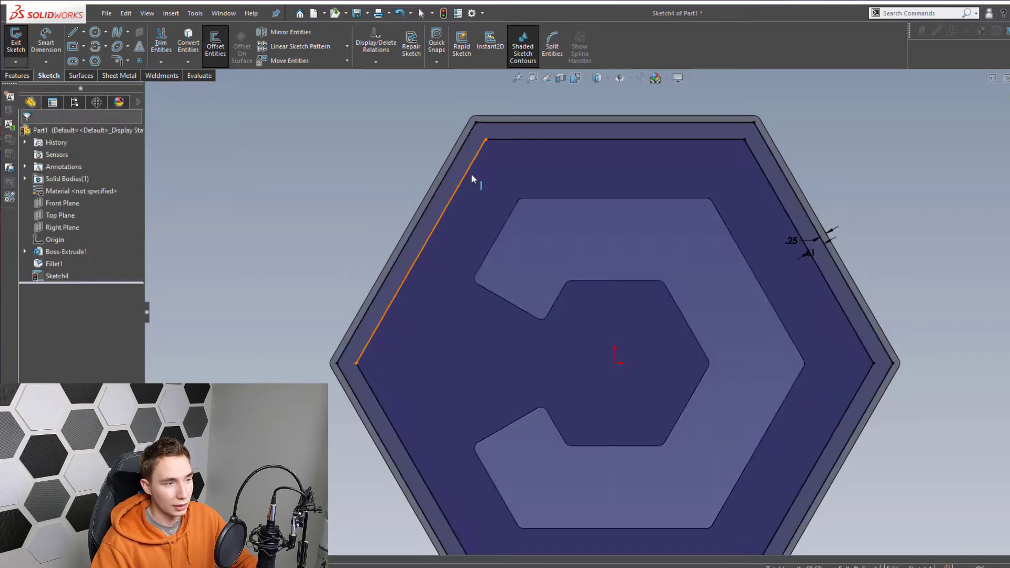
Set the offset distance between the two sketch hexagons to 0.25 in
{"action": "double_click", "coordinate": [813, 257]}
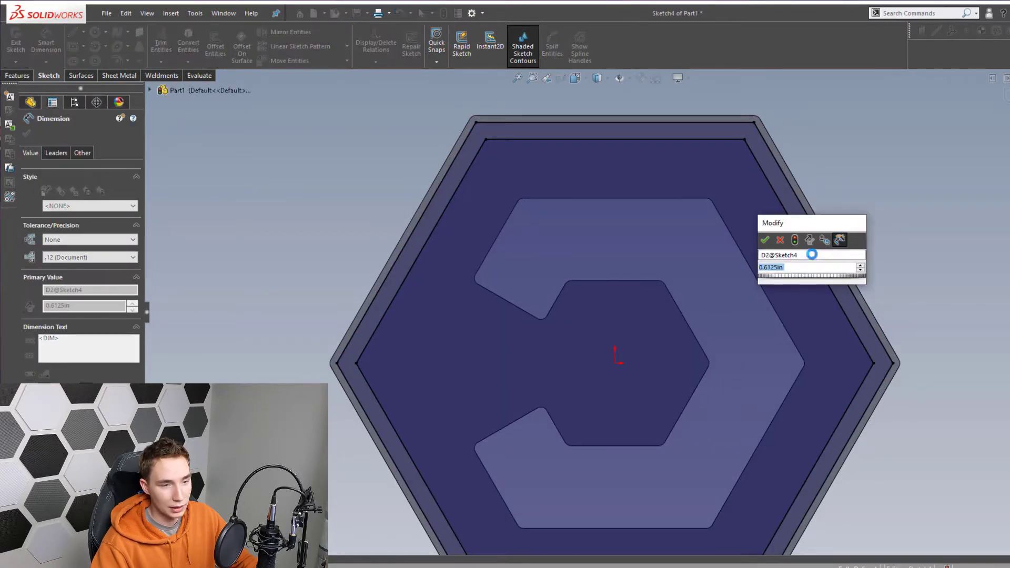
{"action": "type", "text": "0.12"}
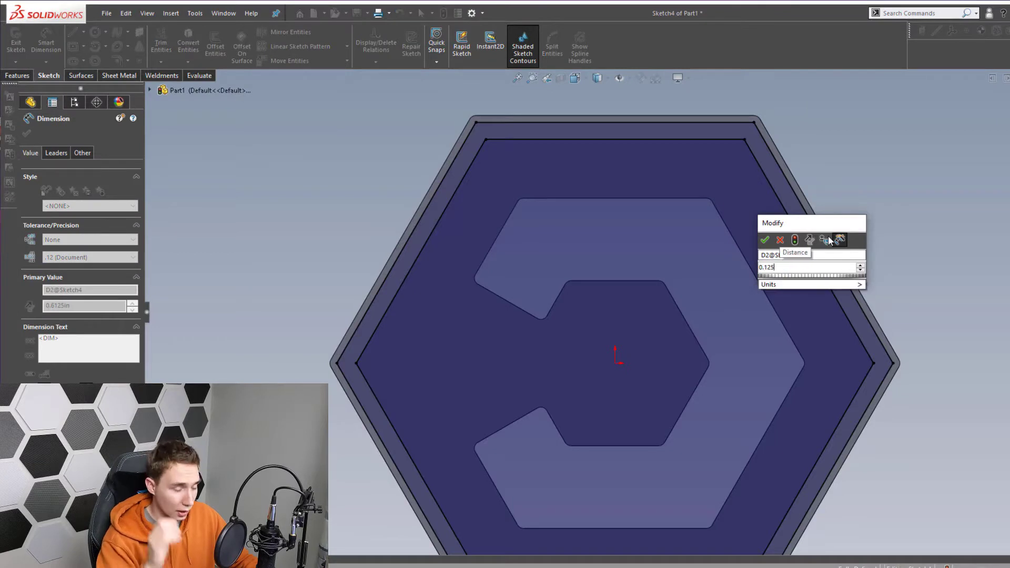
{"action": "key", "text": "BackSpace"}
{"action": "key", "text": "BackSpace"}
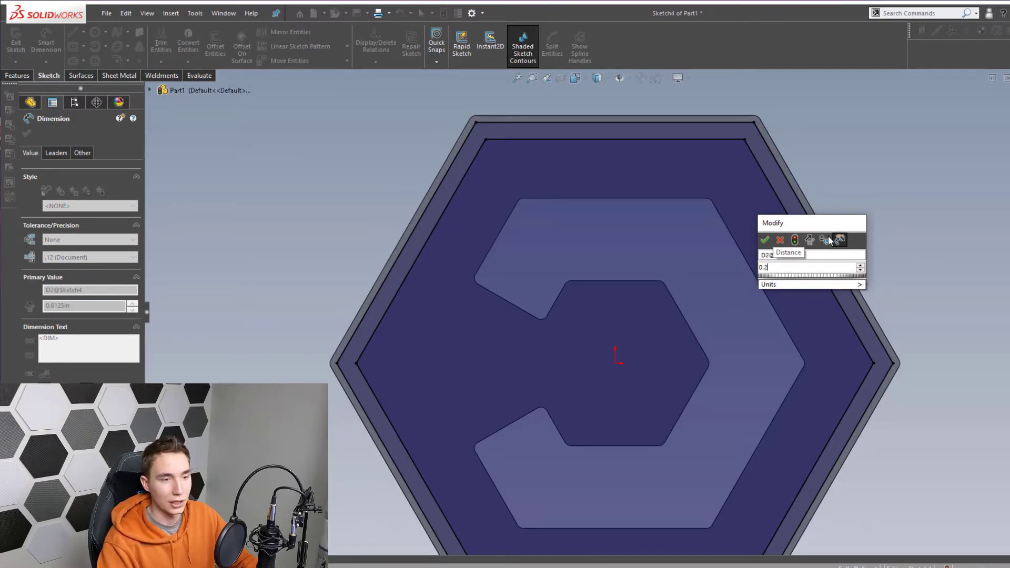
{"action": "key", "text": "Escape"}
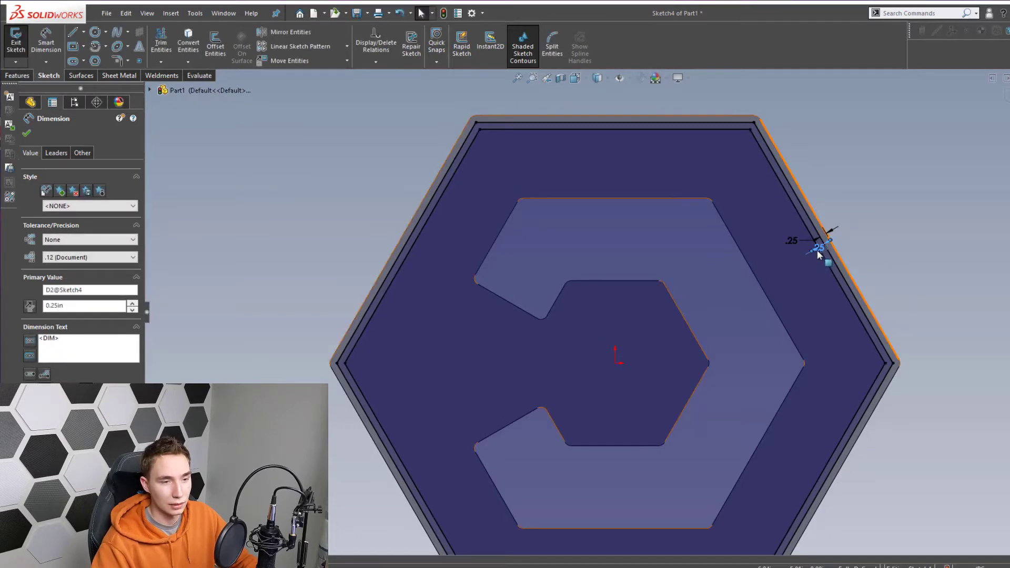
Set the offset distance between the two sketch hexagons to 0.5 in
{"action": "double_click", "coordinate": [819, 251]}
{"action": "type", "text": "0.5"}
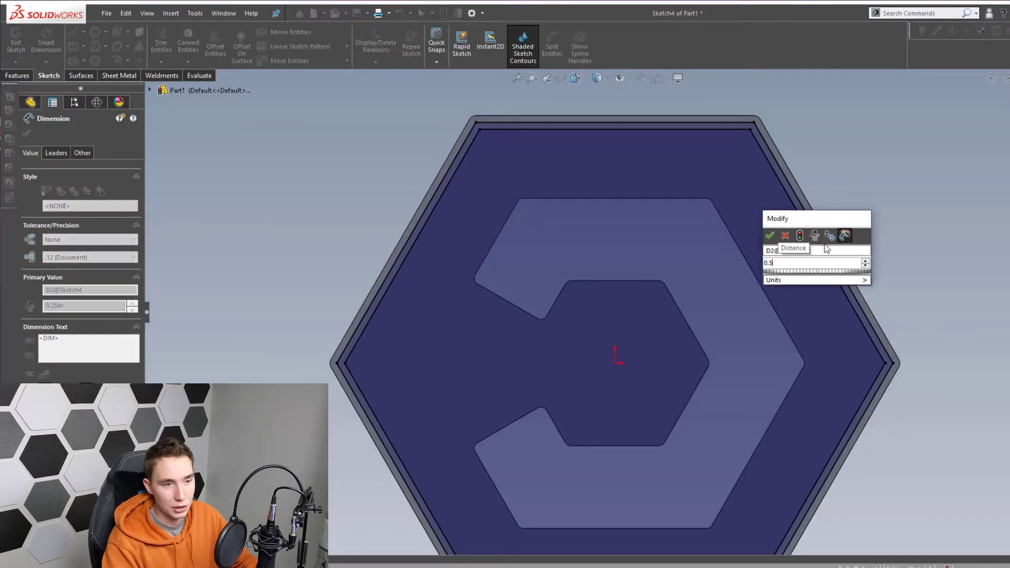
{"action": "key", "text": "Return"}
{"action": "key", "text": "Escape"}
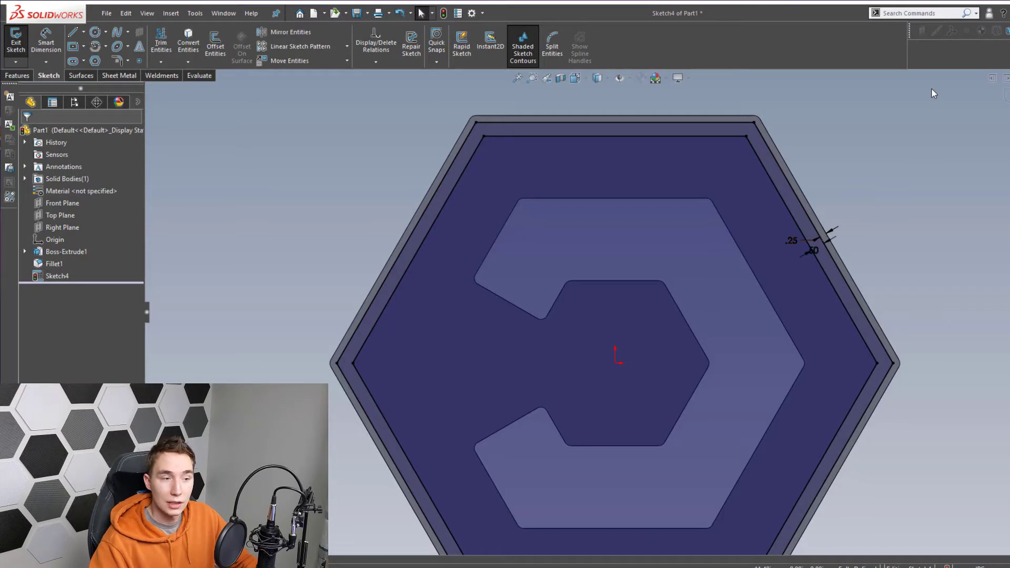
Cut-extrude the band between the two sketch hexagons to a blind depth of 0.25 in
{"action": "left_click", "coordinate": [20, 76]}
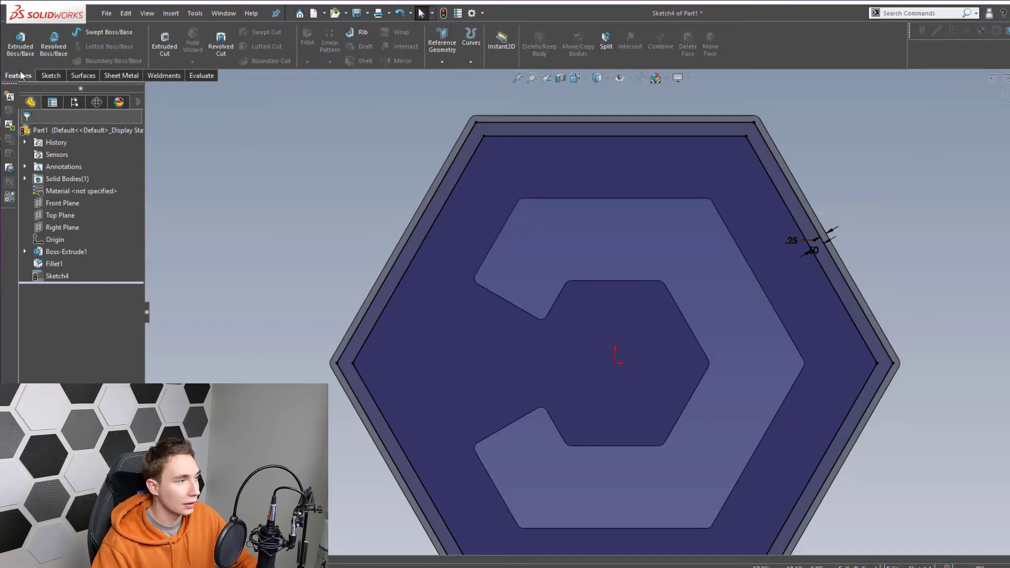
{"action": "left_click", "coordinate": [167, 44]}
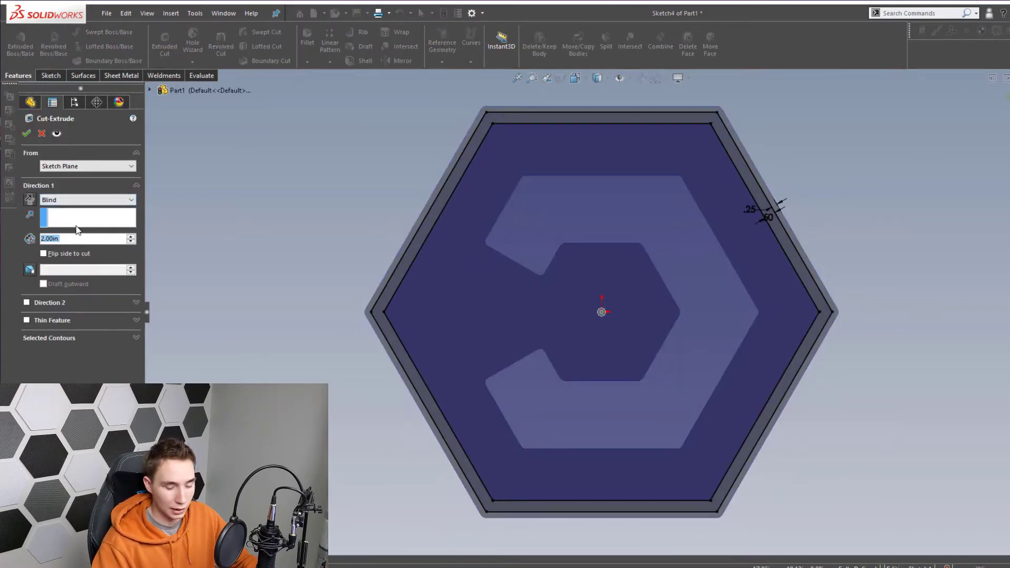
{"action": "type", "text": ".25"}
{"action": "key", "text": "Return"}
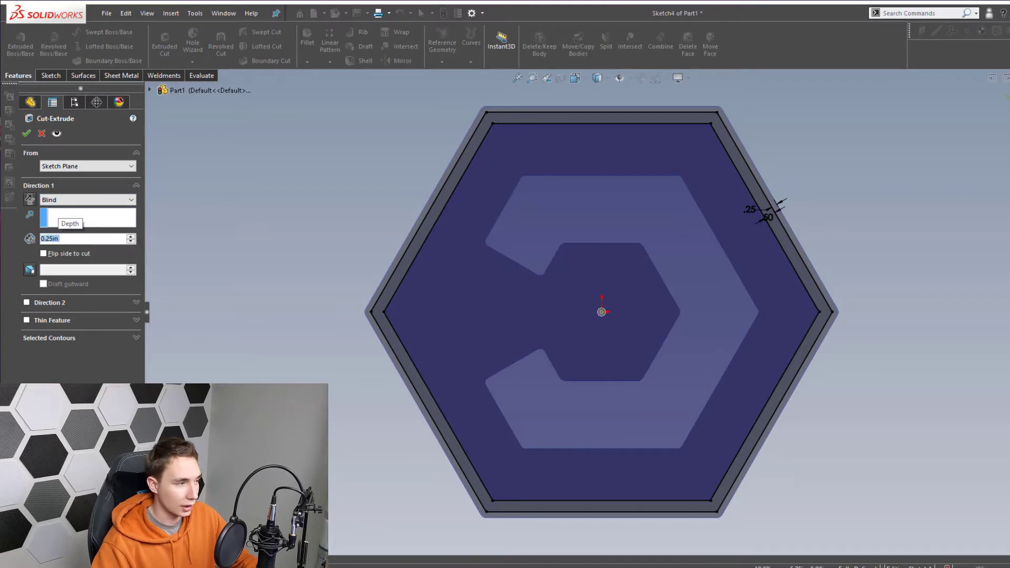
{"action": "left_click", "coordinate": [27, 133]}
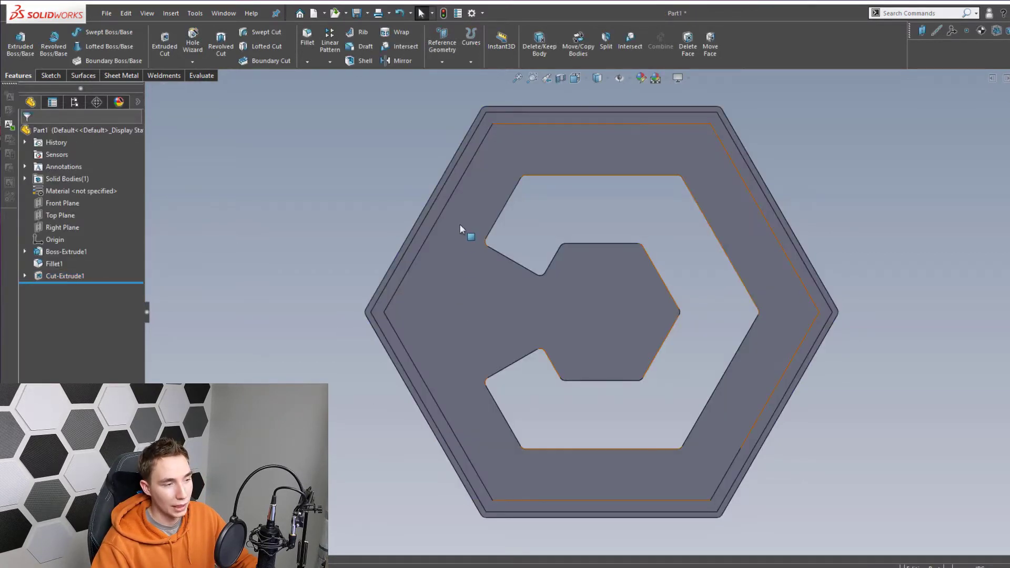
Start a new sketch on the plate's top face, inside the hexagonal groove
{"action": "middle_click_drag", "start_coordinate": [460, 223], "coordinate": [462, 161]}
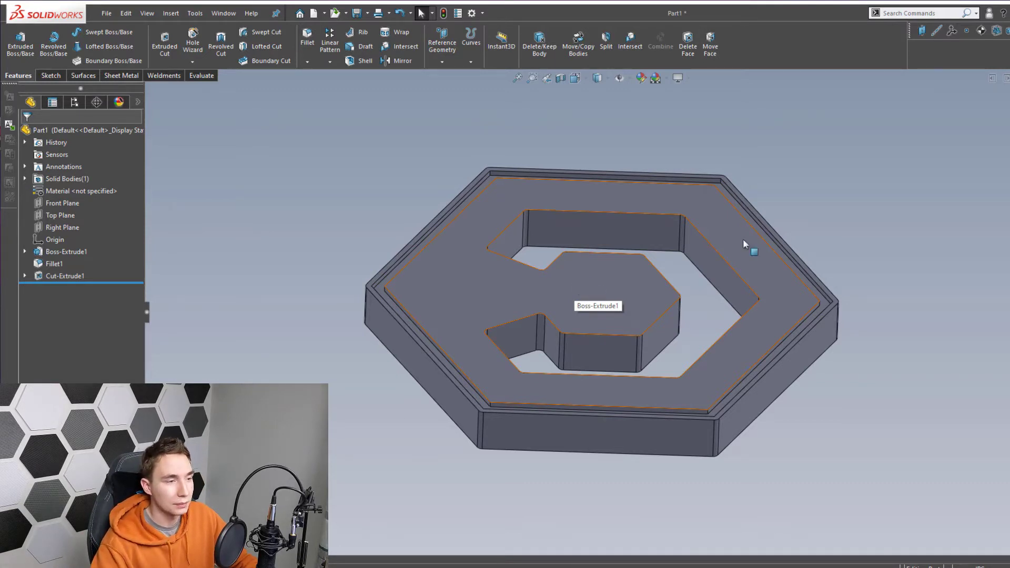
{"action": "right_click", "coordinate": [469, 290]}
{"action": "left_click", "coordinate": [543, 280]}
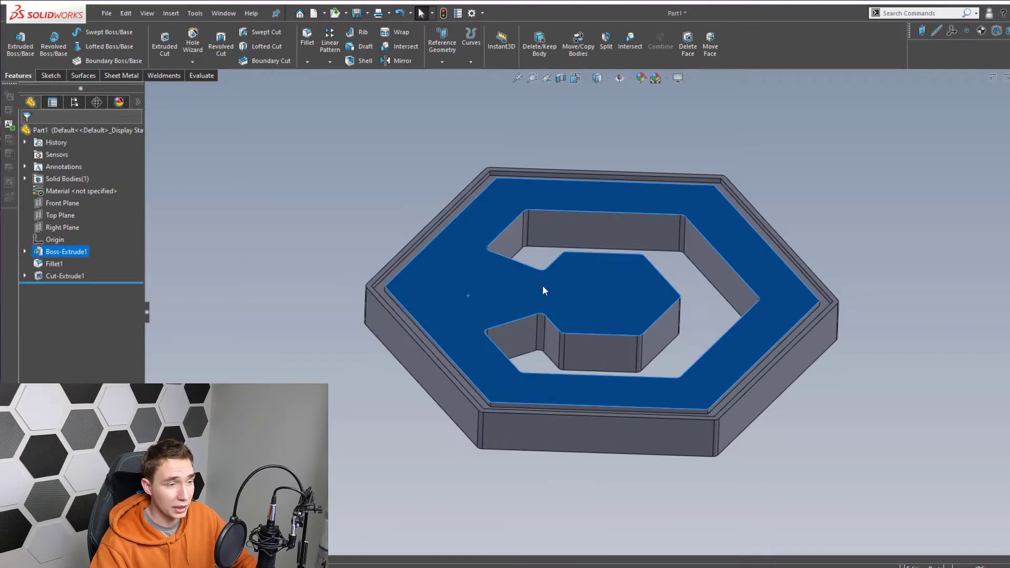
{"action": "key", "text": "Escape"}
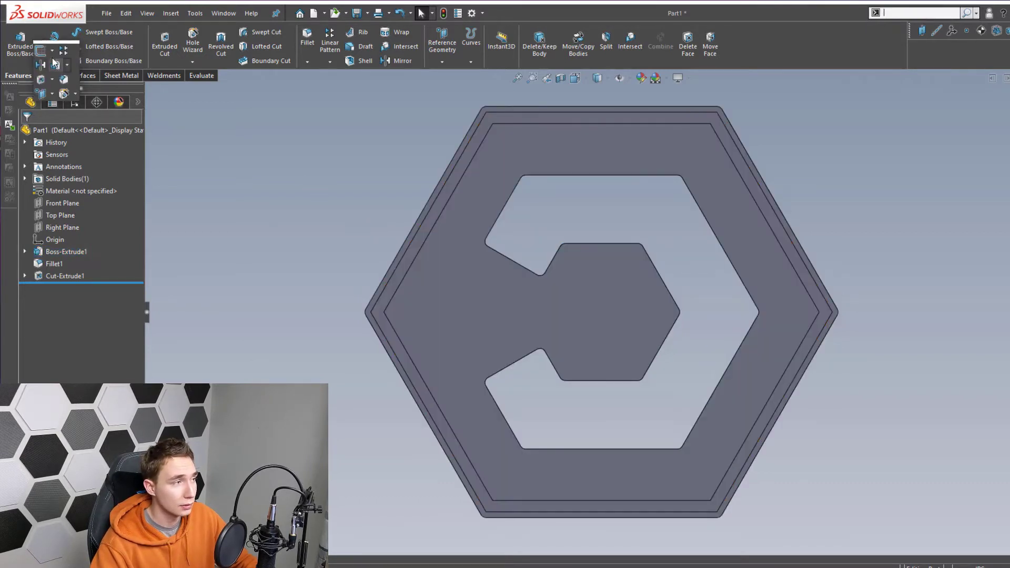
{"action": "key", "text": "s"}
{"action": "left_click", "coordinate": [210, 125]}
{"action": "left_click", "coordinate": [477, 298]}
Offset the whole edge loop of the C-shaped cutout outward onto the plate by 0.25 in
{"action": "key", "text": "s"}
{"action": "left_click", "coordinate": [300, 138]}
{"action": "right_click", "coordinate": [513, 190]}
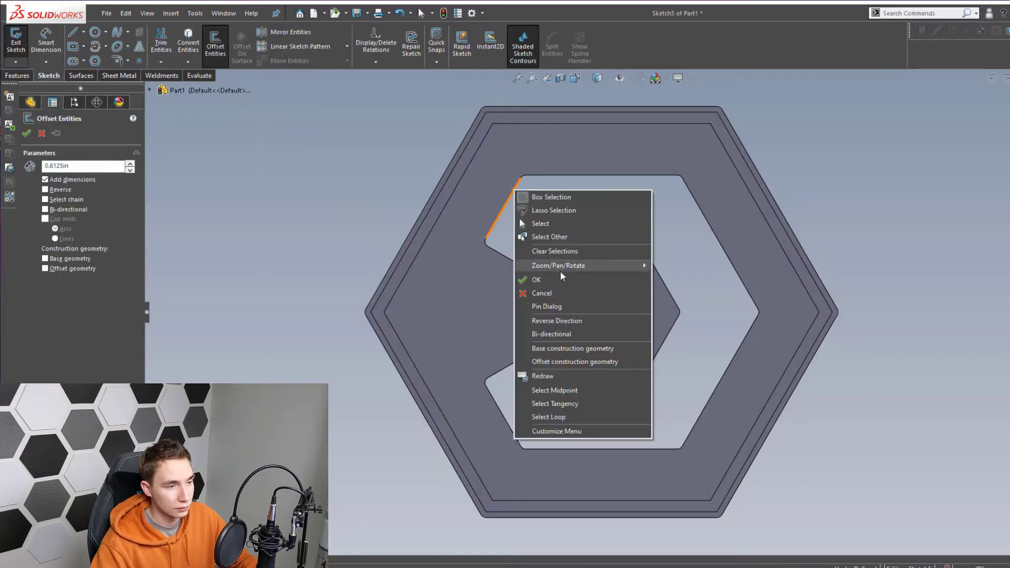
{"action": "left_click", "coordinate": [558, 264]}
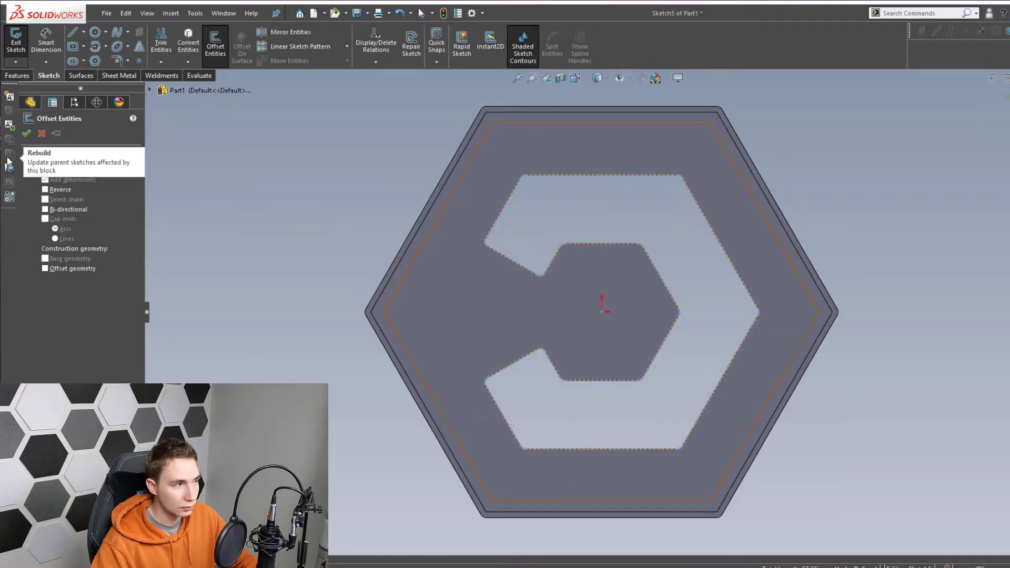
{"action": "type", "text": ".25"}
{"action": "key", "text": "Return"}
Offset the new C-shaped contour outward by another 0.25 in to add a second, larger contour
{"action": "key", "text": "s"}
{"action": "left_click", "coordinate": [326, 210]}
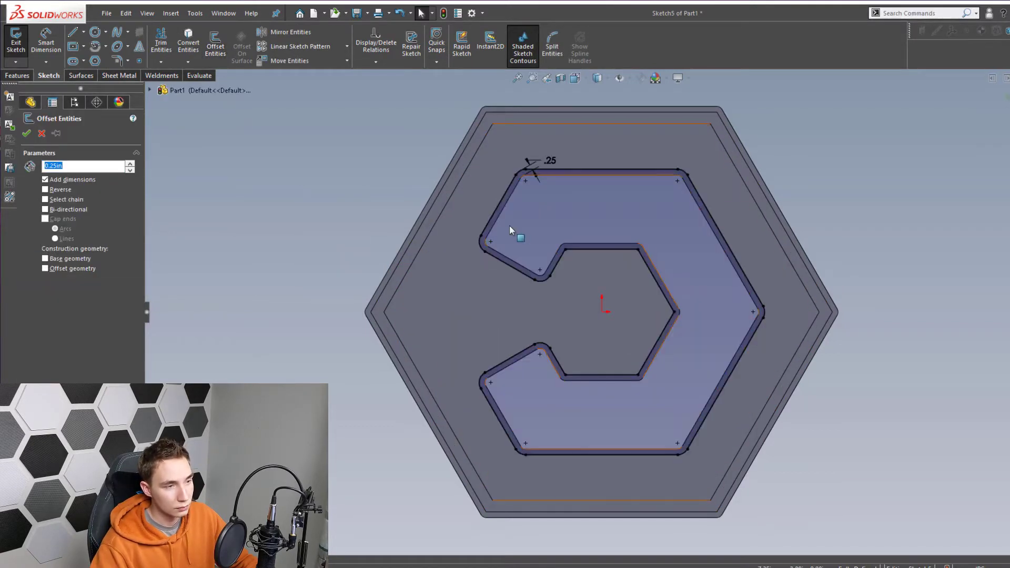
{"action": "left_click", "coordinate": [496, 258]}
{"action": "left_click", "coordinate": [480, 274]}
Widen the offset between the two C-shaped contours to match the outer groove's width, and exit the sketch
{"action": "double_click", "coordinate": [518, 159]}
{"action": "type", "text": "0.25"}
{"action": "key", "text": "Return"}
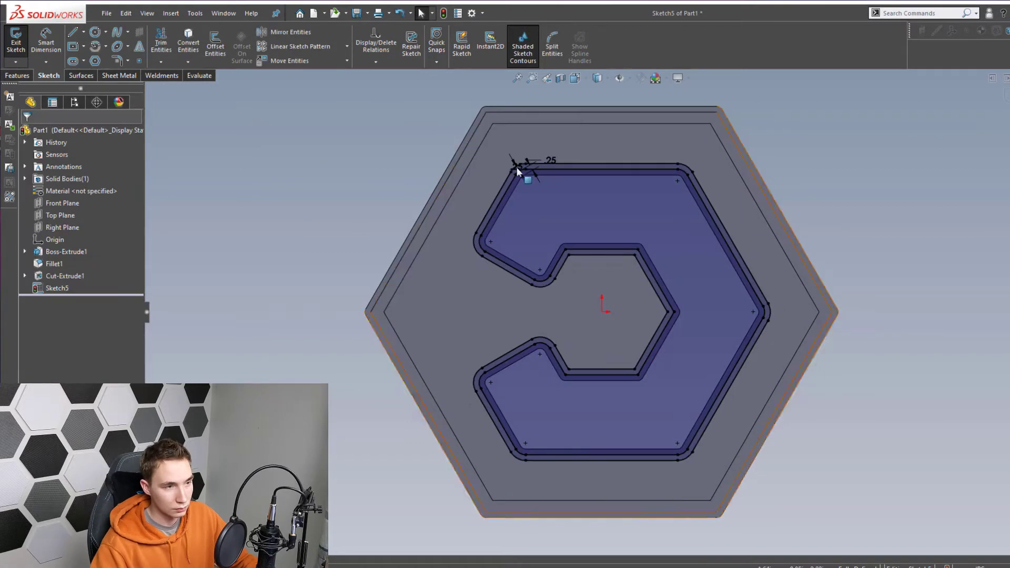
{"action": "key", "text": "Escape"}
{"action": "left_click", "coordinate": [1006, 95]}
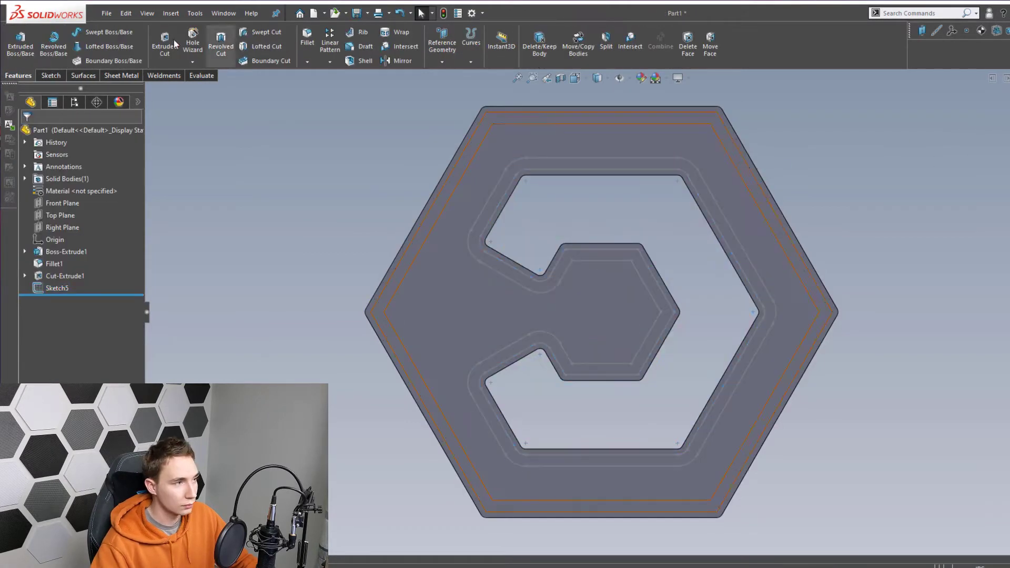
Cut-extrude the band between the two C-shaped contours into the plate, keeping the preset depth
{"action": "left_click", "coordinate": [165, 44]}
{"action": "left_click", "coordinate": [501, 193]}
{"action": "key", "text": "Escape"}
{"action": "left_click", "coordinate": [165, 48]}
{"action": "left_click", "coordinate": [26, 129]}
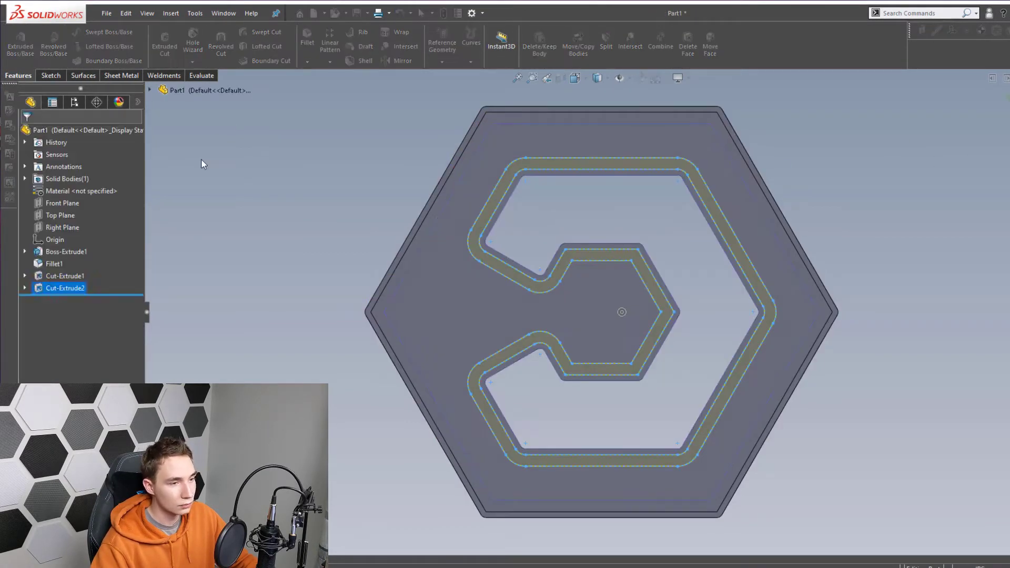
{"action": "left_click", "coordinate": [233, 165]}
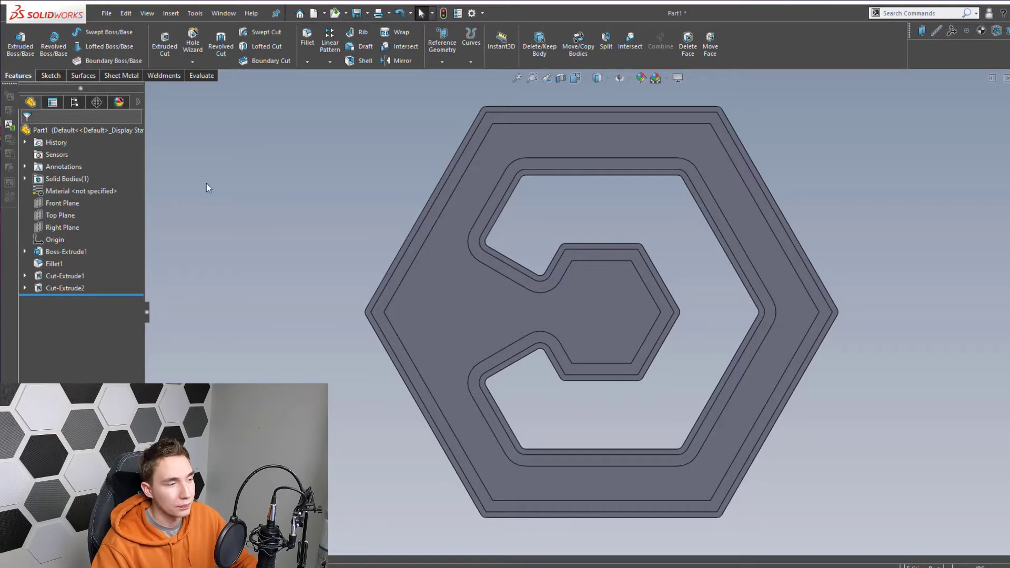
On the plate's top face, sketch a line from the C groove's upper-left outer corner diagonally down toward the plate's left vertex
{"action": "left_click", "coordinate": [51, 76]}
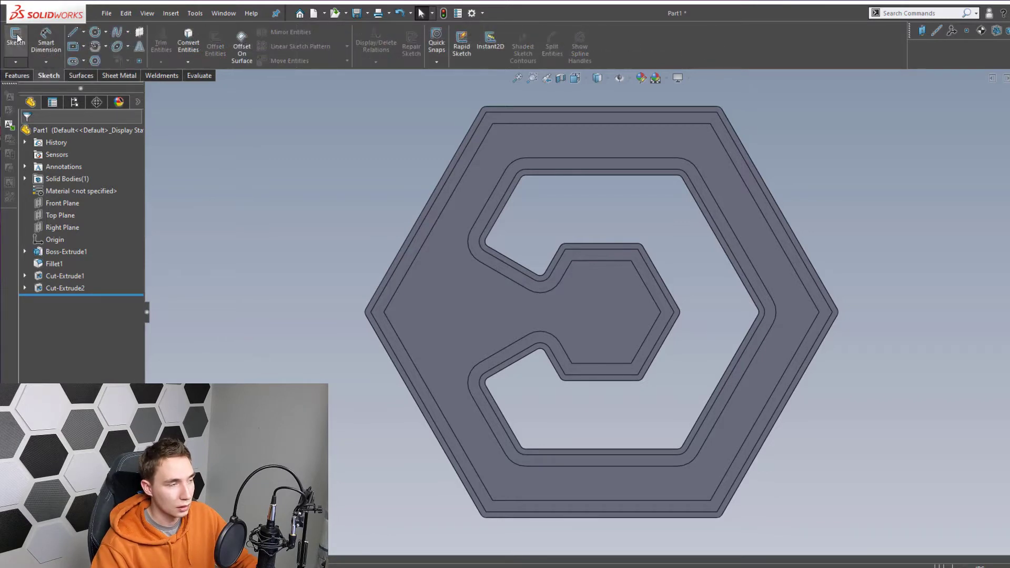
{"action": "left_click", "coordinate": [16, 38]}
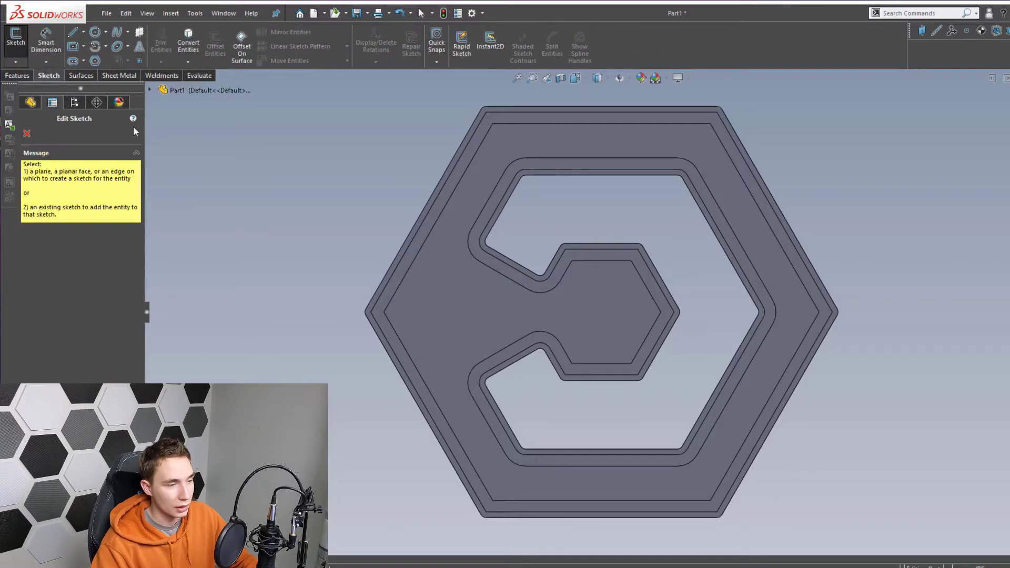
{"action": "left_click", "coordinate": [473, 316]}
{"action": "key", "text": "s"}
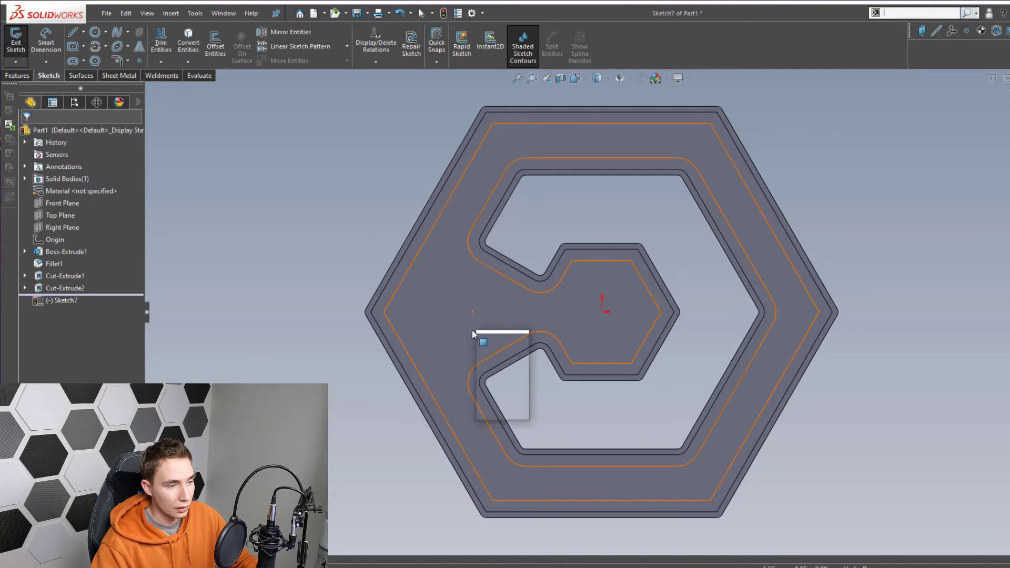
{"action": "left_click", "coordinate": [483, 341]}
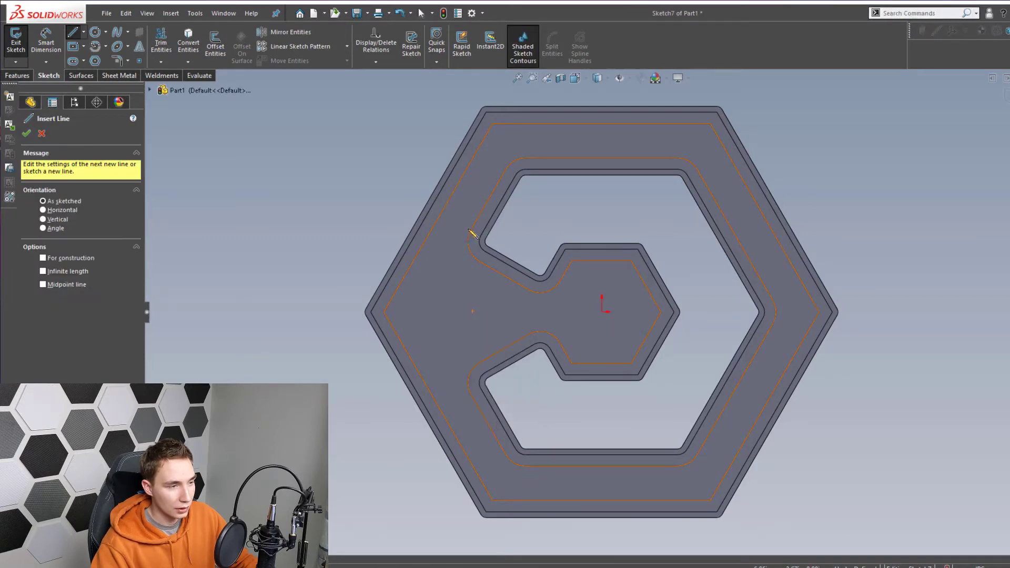
{"action": "left_click", "coordinate": [468, 242]}
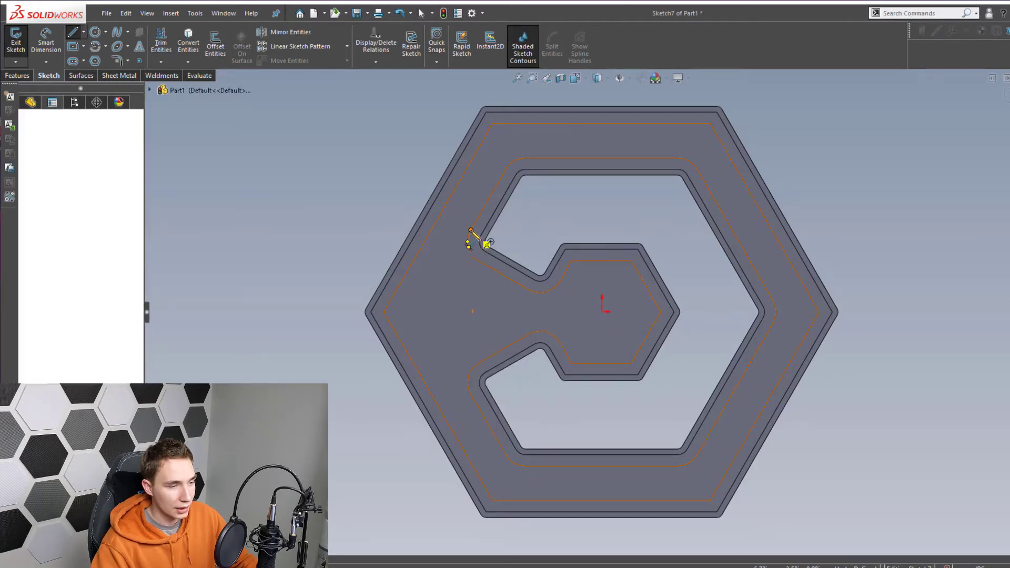
{"action": "left_click", "coordinate": [437, 293]}
{"action": "scroll", "coordinate": [439, 291], "scroll_direction": "down", "scroll_amount": 2}
{"action": "key", "text": "Escape"}
Sketch a second line from the C groove's lower-left outer corner diagonally up toward the plate's left vertex
{"action": "key", "text": "s"}
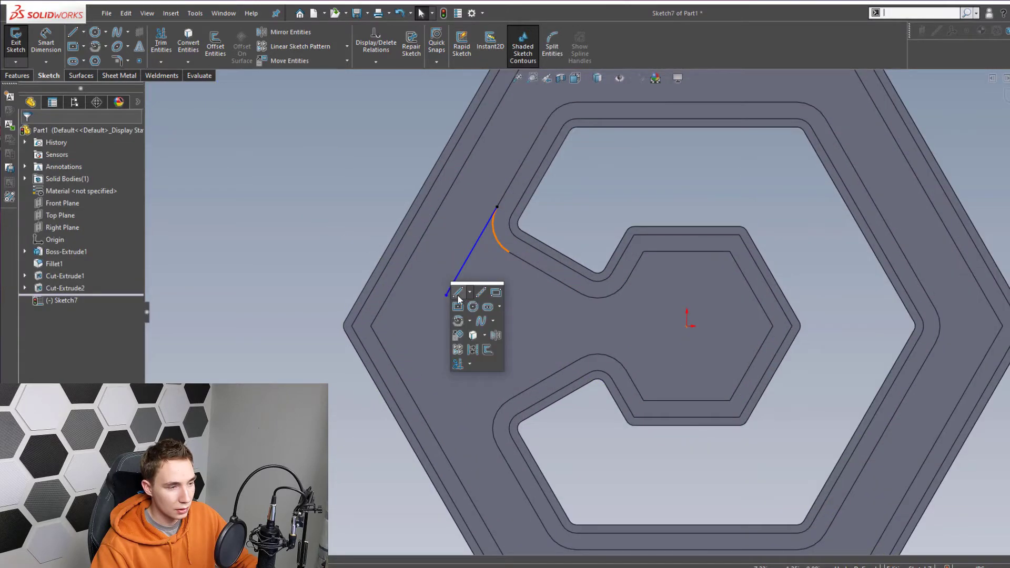
{"action": "left_click", "coordinate": [458, 296]}
{"action": "left_click", "coordinate": [496, 445]}
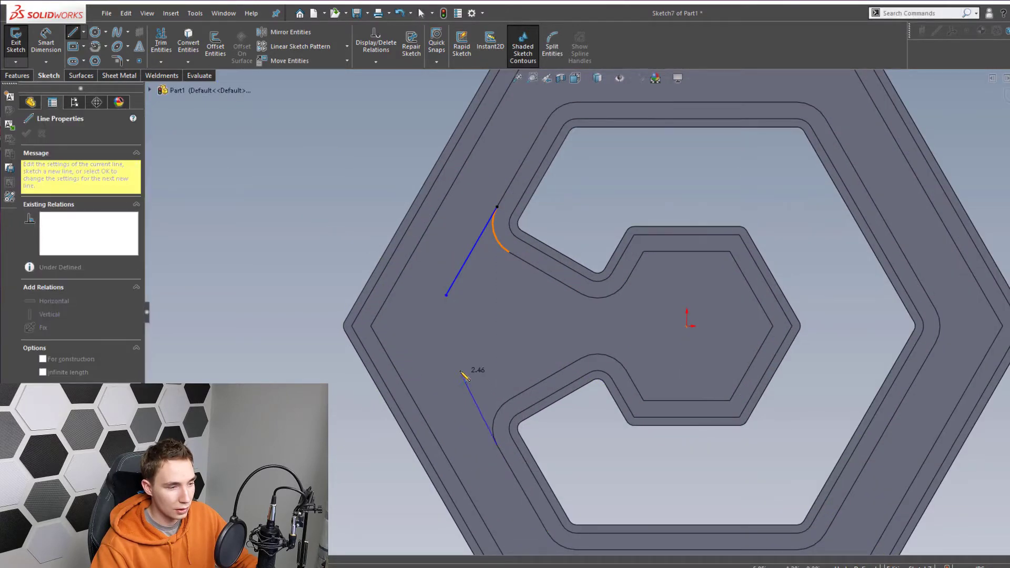
{"action": "left_click", "coordinate": [456, 362]}
{"action": "key", "text": "Escape"}
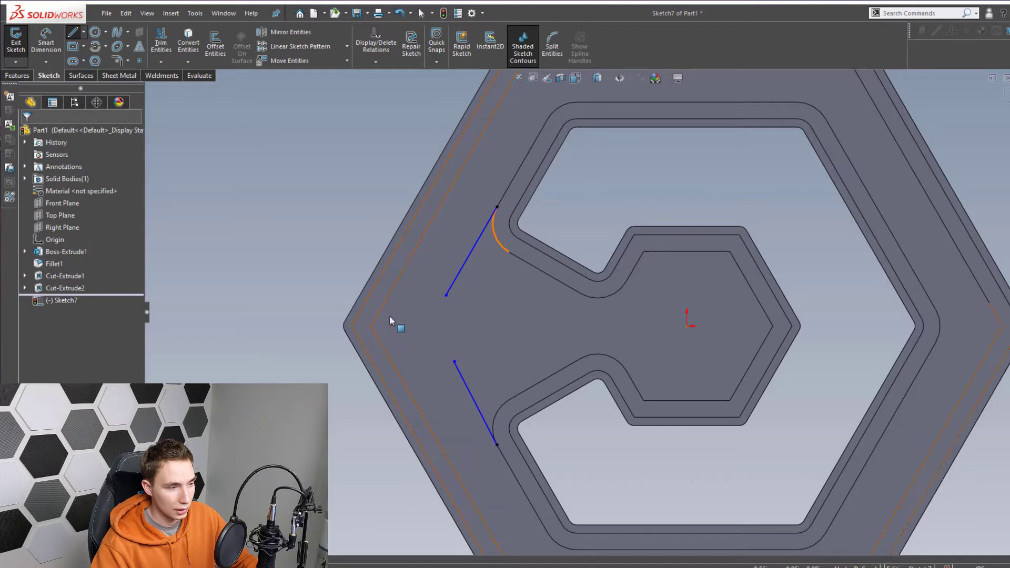
Sketch a horizontal corner rectangle about 0.78 in high across the plate's left vertex, reaching between the two diagonal lines
{"action": "key", "text": "s"}
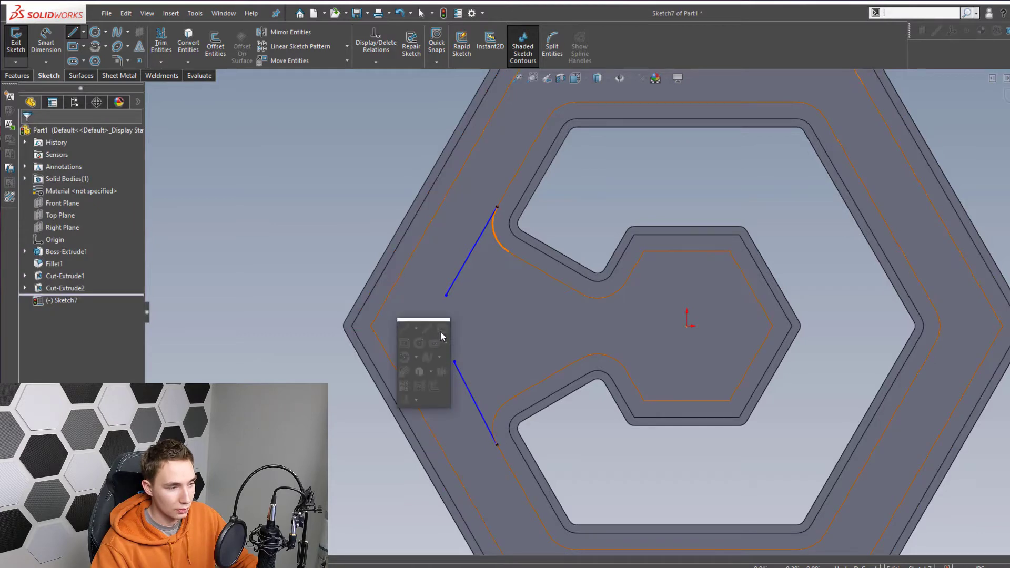
{"action": "left_click", "coordinate": [443, 331]}
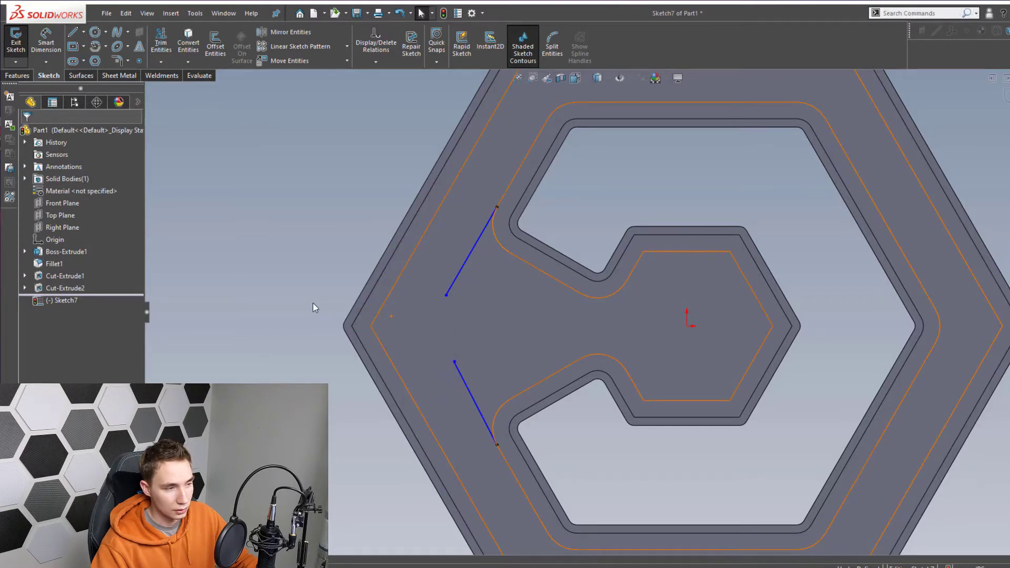
{"action": "left_click", "coordinate": [313, 305]}
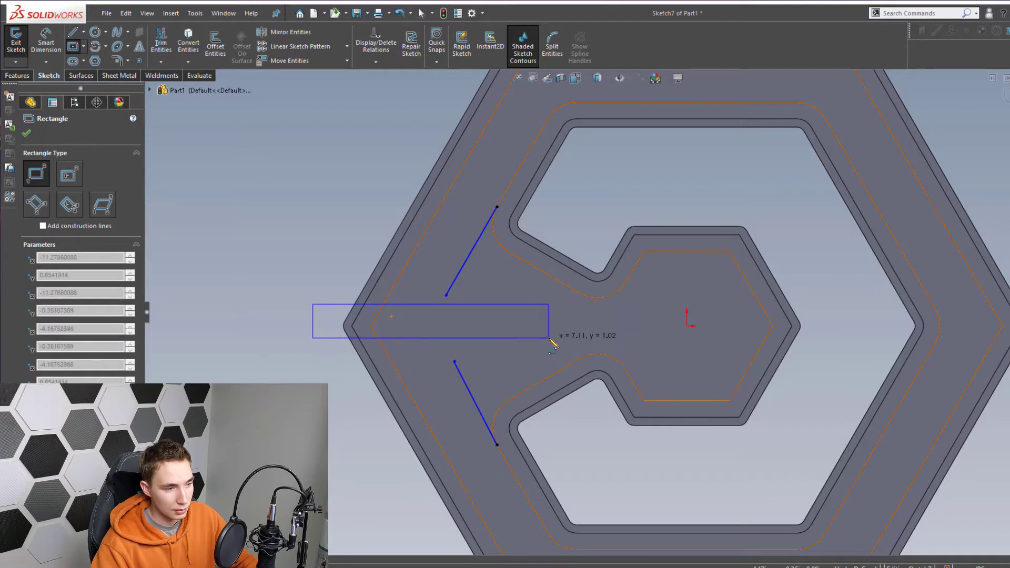
{"action": "left_click", "coordinate": [487, 332]}
{"action": "key", "text": "Escape"}
{"action": "scroll", "coordinate": [342, 337], "scroll_direction": "down", "scroll_amount": 3}
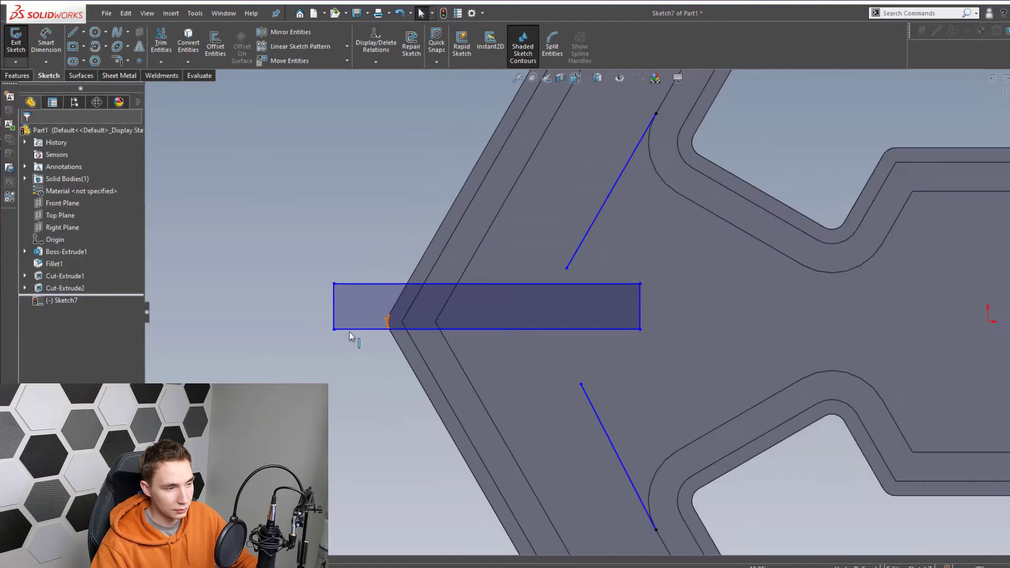
Sketch a horizontal construction centerline from the plate's left vertex to the origin
{"action": "key", "text": "s"}
{"action": "left_click", "coordinate": [361, 300]}
{"action": "left_click", "coordinate": [387, 321]}
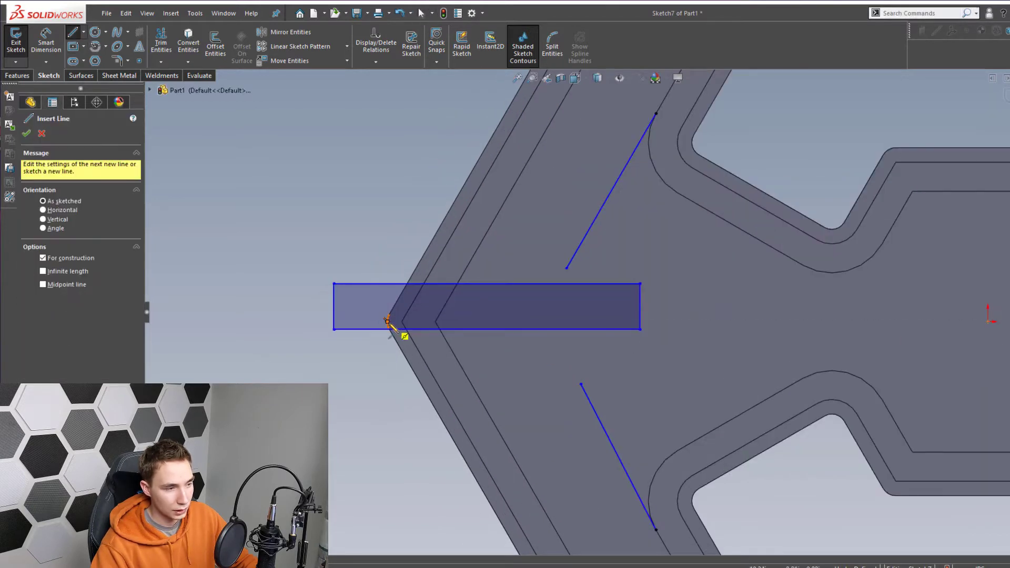
{"action": "scroll", "coordinate": [579, 327], "scroll_direction": "up", "scroll_amount": 3}
{"action": "left_click", "coordinate": [825, 314]}
{"action": "key", "text": "Escape"}
{"action": "key", "text": "Escape"}
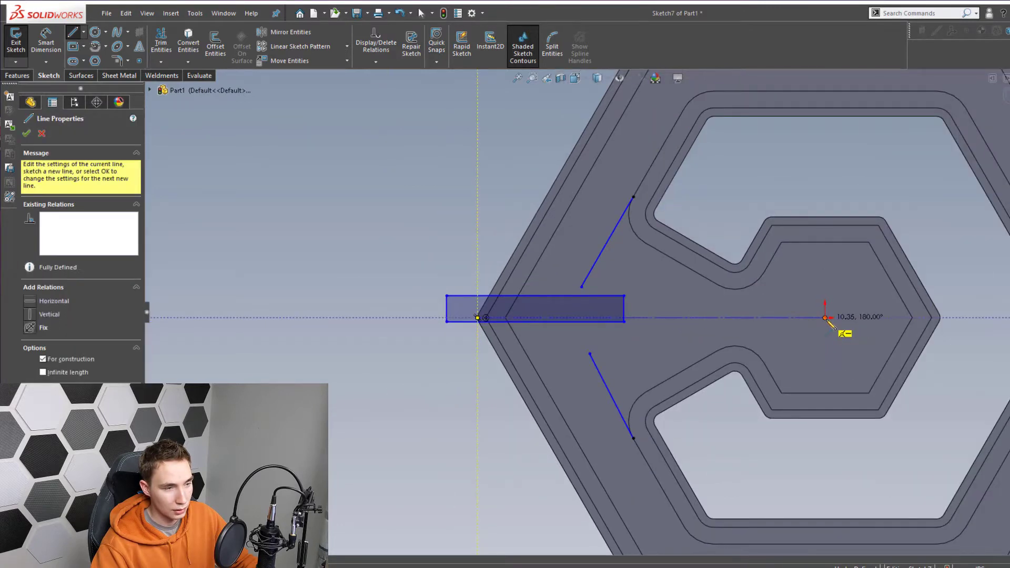
Make the midpoint of the rectangle's inner short edge coincident with the construction centerline
{"action": "scroll", "coordinate": [479, 318], "scroll_direction": "down", "scroll_amount": 3}
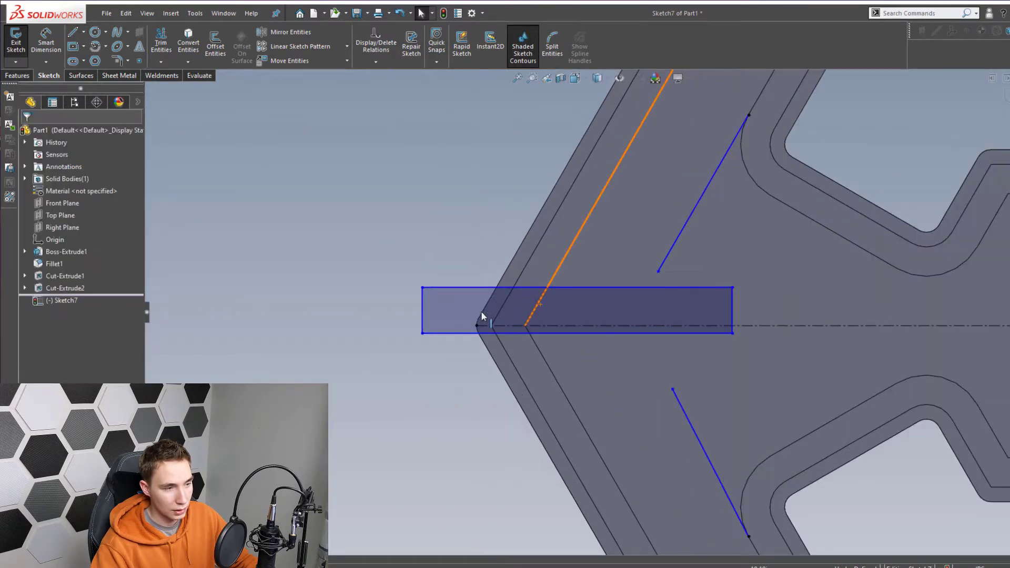
{"action": "left_click", "coordinate": [730, 313]}
{"action": "right_click", "coordinate": [731, 313]}
{"action": "left_click", "coordinate": [747, 336]}
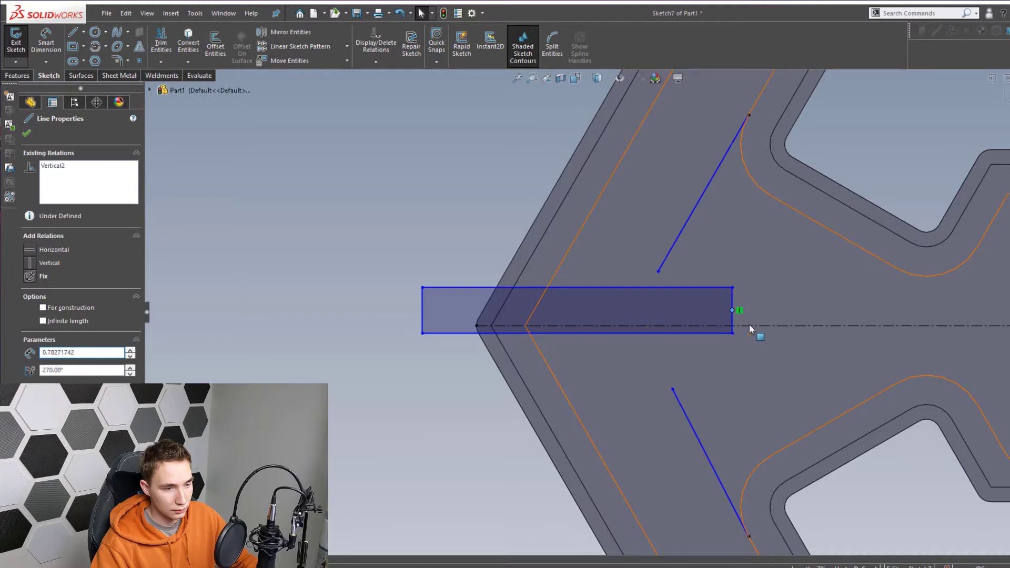
{"action": "left_click", "coordinate": [749, 324], "text": "ctrl"}
{"action": "left_click", "coordinate": [798, 291]}
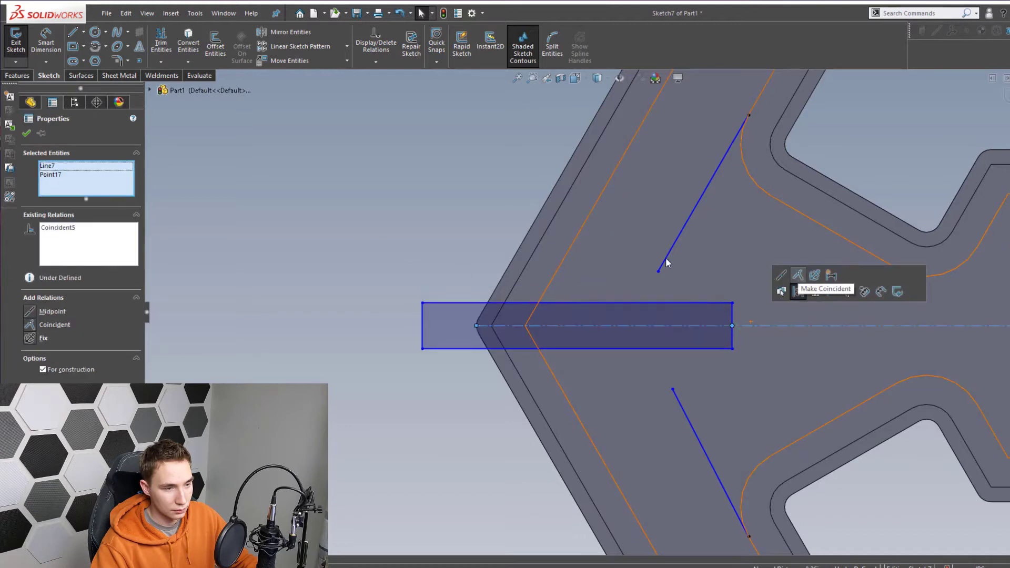
Attach the free ends of both diagonal lines to the rectangle's long edges, and make the upper line collinear with the C groove's outer edge
{"action": "left_click_drag", "start_coordinate": [658, 271], "coordinate": [642, 303]}
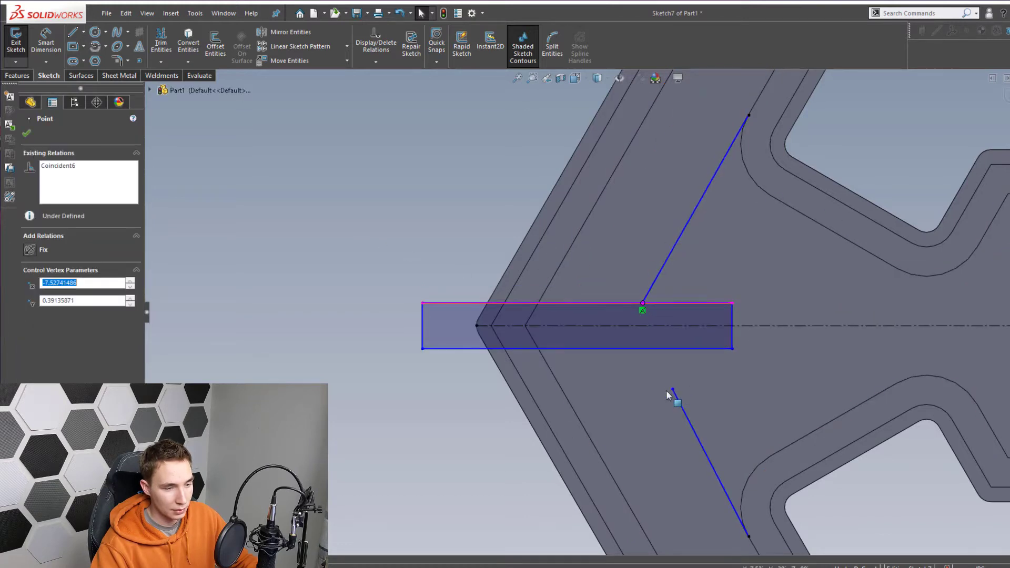
{"action": "left_click_drag", "start_coordinate": [672, 390], "coordinate": [649, 349]}
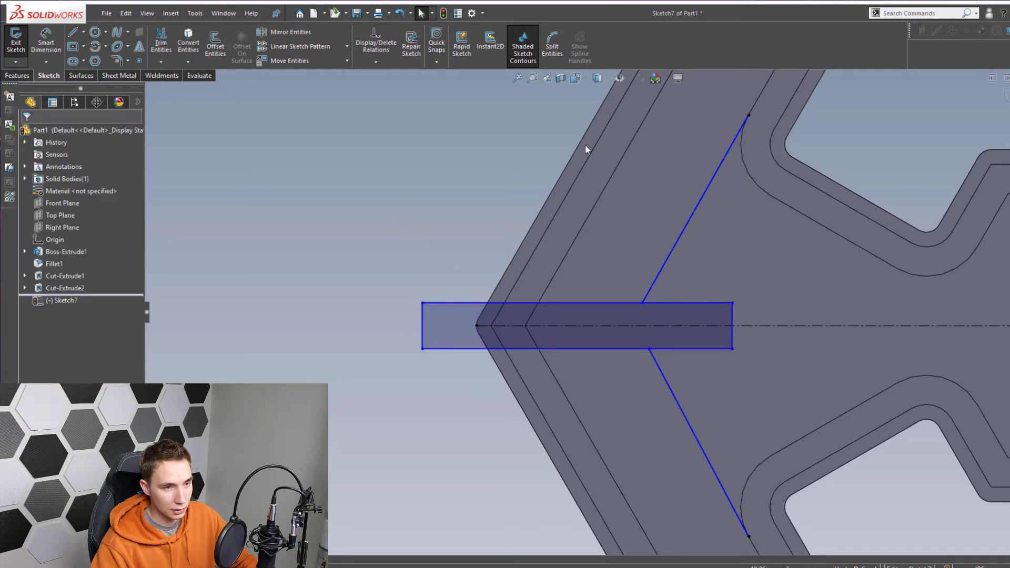
{"action": "left_click", "coordinate": [742, 129]}
{"action": "key", "text": "z"}
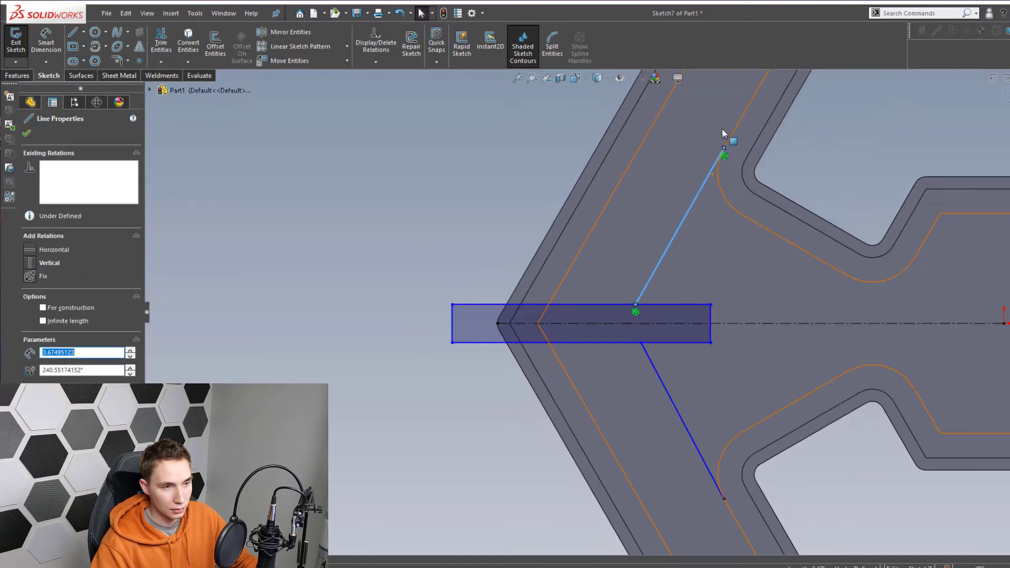
{"action": "left_click", "coordinate": [733, 131], "text": "ctrl"}
{"action": "left_click", "coordinate": [770, 76]}
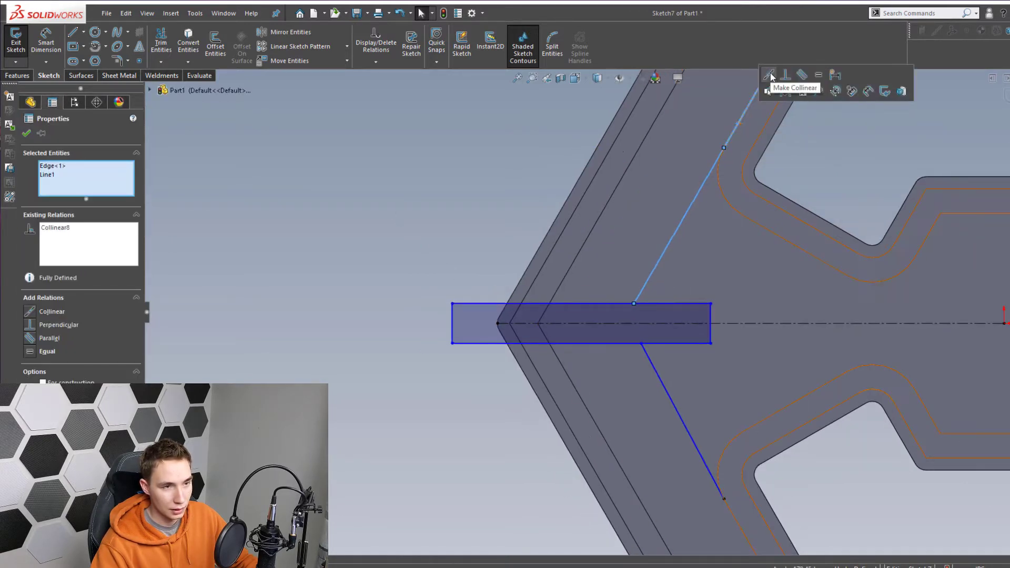
Make the lower diagonal line collinear with the C groove's lower outer edge
{"action": "left_click", "coordinate": [558, 138]}
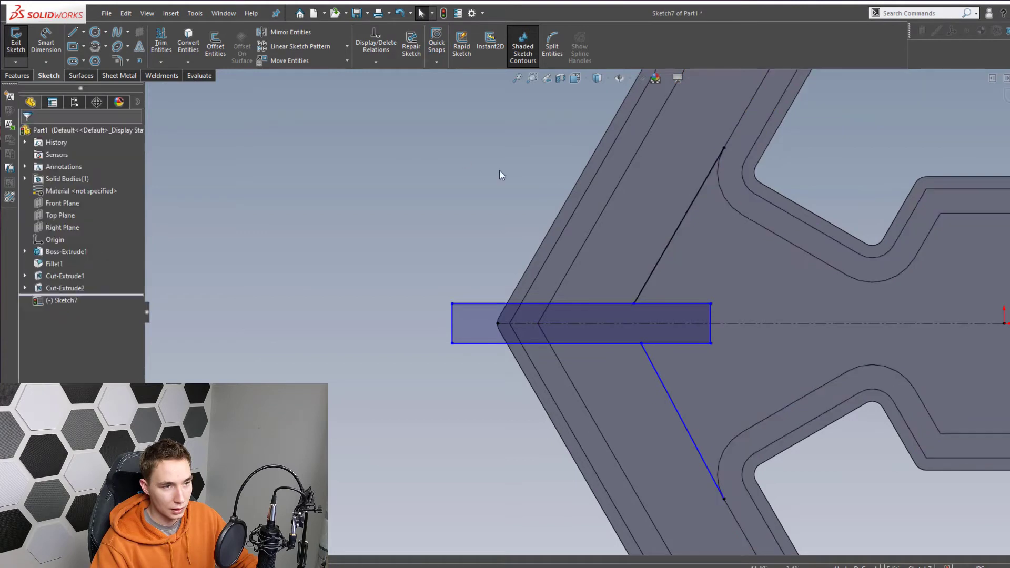
{"action": "left_click", "coordinate": [682, 420]}
{"action": "left_click", "coordinate": [740, 524], "text": "ctrl"}
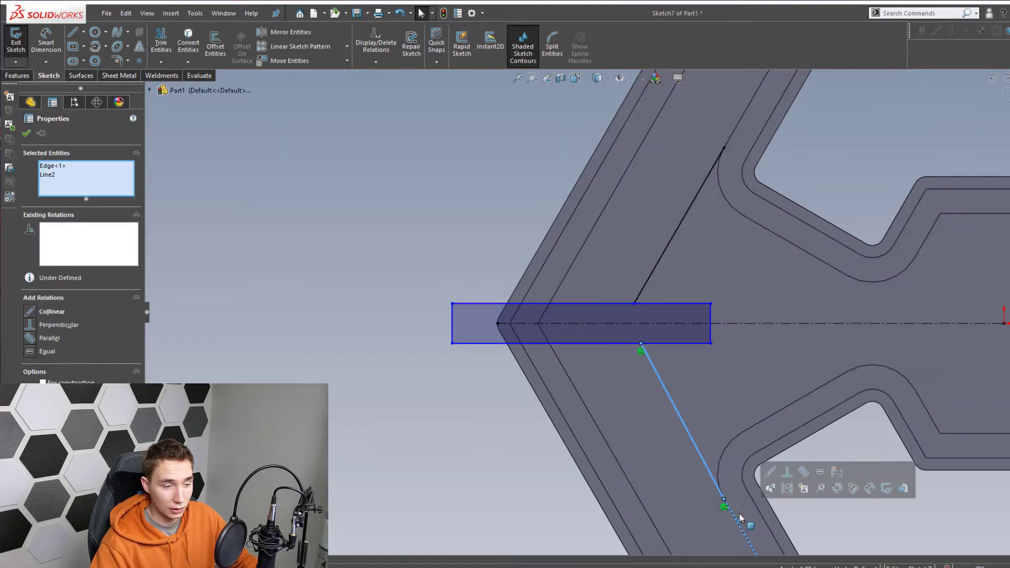
{"action": "left_click", "coordinate": [769, 480]}
{"action": "left_click", "coordinate": [471, 428]}
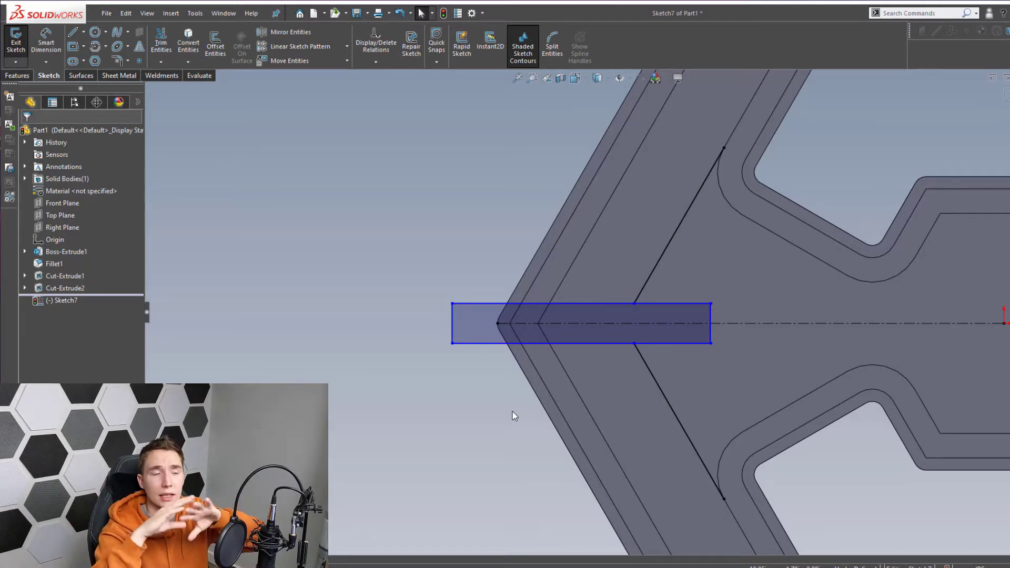
Sketch a second upper diagonal line from the groove's inner edge to the rectangle's upper edge, collinear with that groove edge
{"action": "key", "text": "s"}
{"action": "left_click", "coordinate": [391, 197]}
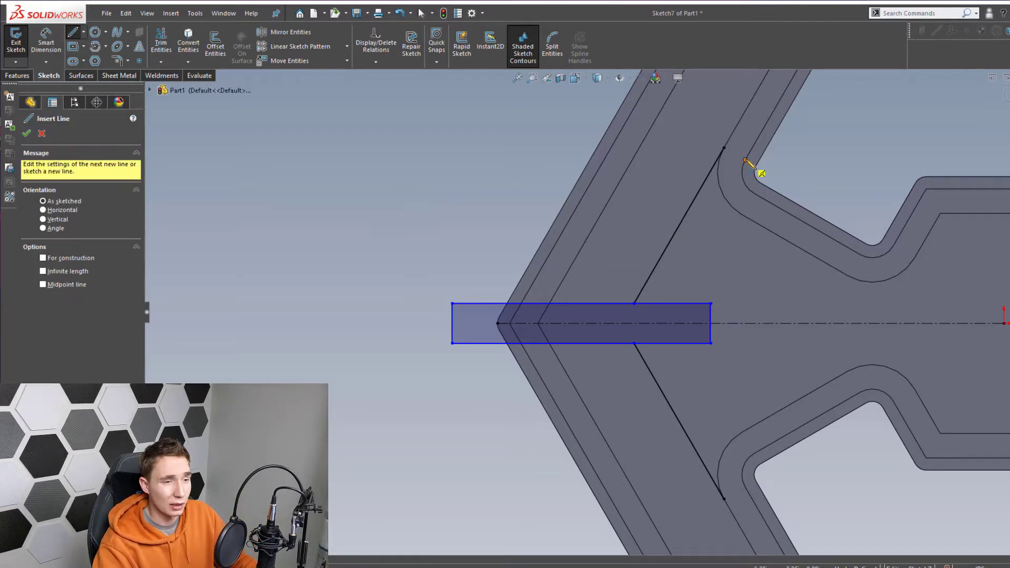
{"action": "left_click", "coordinate": [746, 159]}
{"action": "left_click", "coordinate": [661, 303]}
{"action": "key", "text": "Escape"}
{"action": "left_click", "coordinate": [685, 263]}
{"action": "left_click", "coordinate": [767, 124], "text": "ctrl"}
{"action": "left_click", "coordinate": [796, 86]}
{"action": "scroll", "coordinate": [753, 87], "scroll_direction": "up", "scroll_amount": 1}
Sketch a matching second lower diagonal line from the groove's inner edge to the rectangle's lower edge, collinear with that groove edge
{"action": "left_click", "coordinate": [73, 32]}
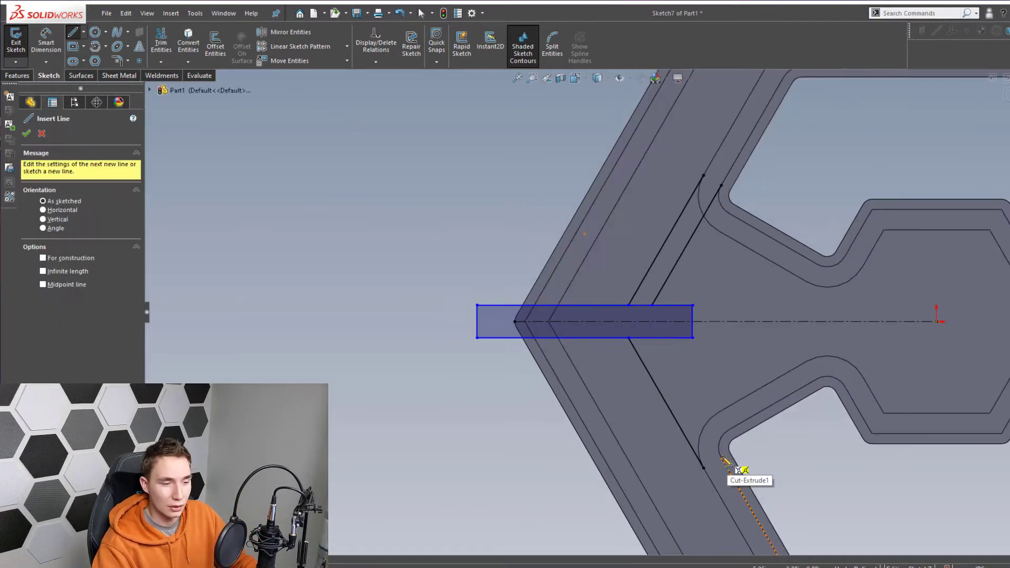
{"action": "left_click", "coordinate": [721, 458]}
{"action": "left_click", "coordinate": [652, 338]}
{"action": "key", "text": "Escape"}
{"action": "left_click", "coordinate": [717, 451]}
{"action": "left_click", "coordinate": [732, 476], "text": "ctrl"}
{"action": "left_click", "coordinate": [763, 443]}
Close the outer ends of the lower and upper diagonal line pairs with short connecting lines
{"action": "key", "text": "s"}
{"action": "left_click", "coordinate": [475, 460]}
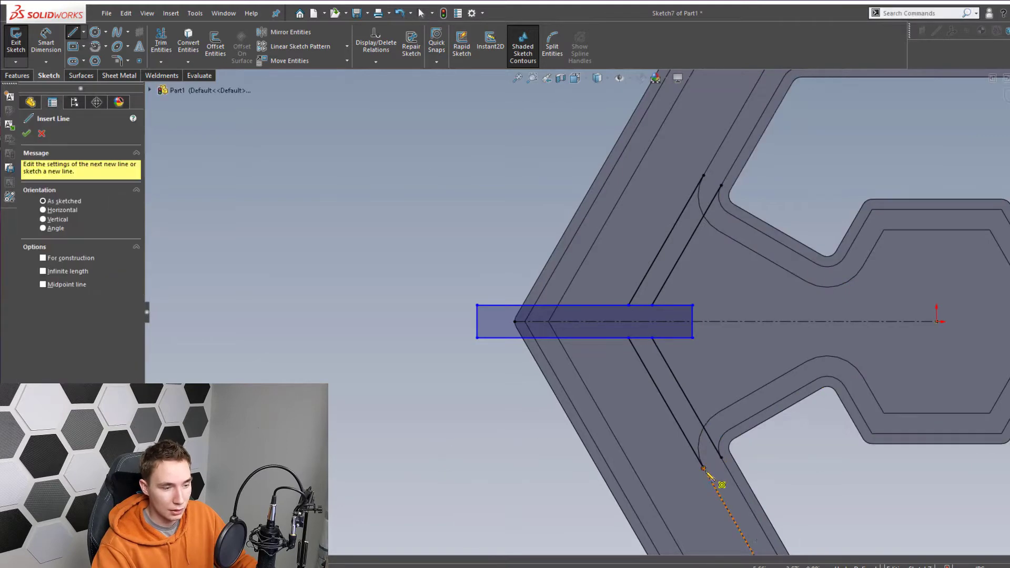
{"action": "left_click", "coordinate": [704, 467]}
{"action": "left_click", "coordinate": [721, 458]}
{"action": "key", "text": "s"}
{"action": "key", "text": "s"}
{"action": "left_click", "coordinate": [721, 184]}
{"action": "left_click", "coordinate": [704, 175]}
{"action": "left_click", "coordinate": [721, 186]}
Move the rectangle's inner corner onto the end of the inner diagonal line and dimension the rectangle's height as 1 in
{"action": "left_click_drag", "start_coordinate": [692, 305], "coordinate": [652, 305]}
{"action": "scroll", "coordinate": [676, 336], "scroll_direction": "down", "scroll_amount": 1}
{"action": "left_click", "coordinate": [648, 327]}
{"action": "left_click", "coordinate": [691, 322]}
{"action": "type", "text": "1"}
{"action": "key", "text": "Return"}
{"action": "key", "text": "Escape"}
Make the rectangle's outer short edge coincident with the plate's left vertex
{"action": "left_click", "coordinate": [437, 322]}
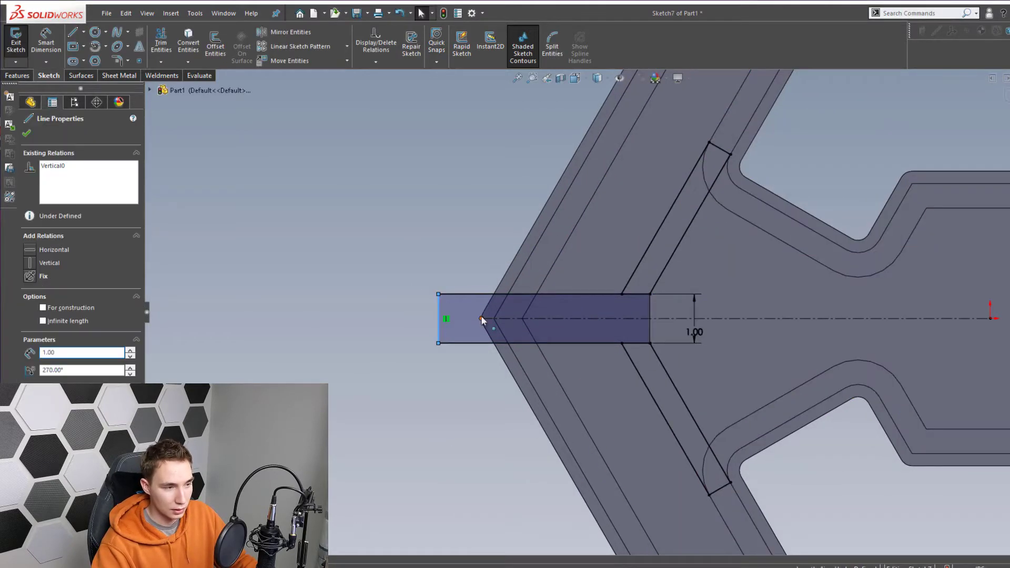
{"action": "left_click", "coordinate": [482, 319], "text": "ctrl"}
{"action": "scroll", "coordinate": [473, 264], "scroll_direction": "up", "scroll_amount": 1}
Trim the rectangle's long-edge segments that lie between each pair of diagonal lines, leaving one open Y-shaped profile
{"action": "left_click", "coordinate": [19, 76]}
{"action": "key", "text": "s"}
{"action": "left_click", "coordinate": [400, 276]}
{"action": "scroll", "coordinate": [676, 317], "scroll_direction": "down", "scroll_amount": 1}
{"action": "left_click_drag", "start_coordinate": [621, 282], "coordinate": [629, 350]}
{"action": "key", "text": "Escape"}
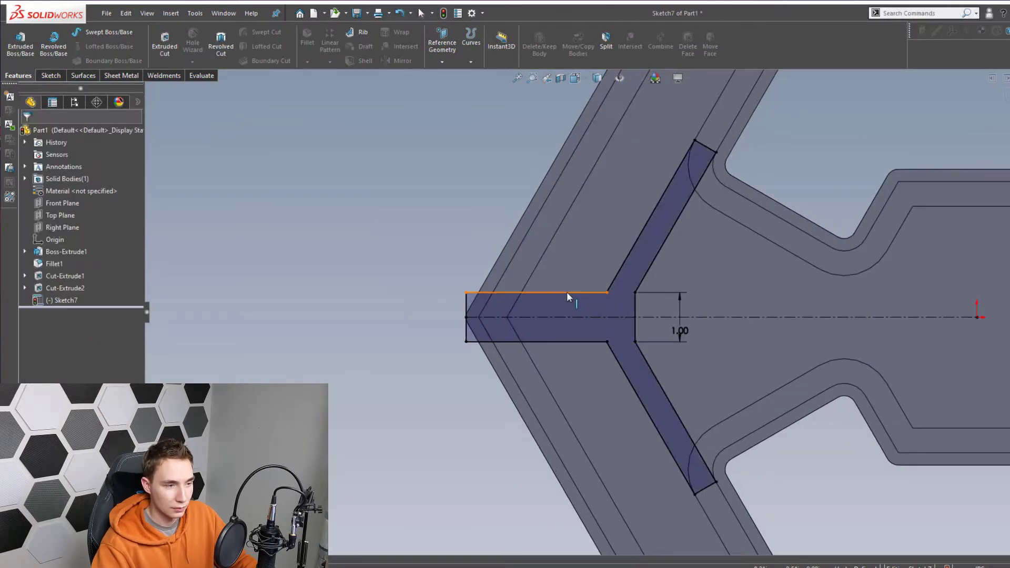
Extrude-cut the Y-shaped profile as a blind cut 0.25 in deep
{"action": "left_click", "coordinate": [595, 293]}
{"action": "left_click", "coordinate": [635, 293], "text": "ctrl"}
{"action": "key", "text": "Escape"}
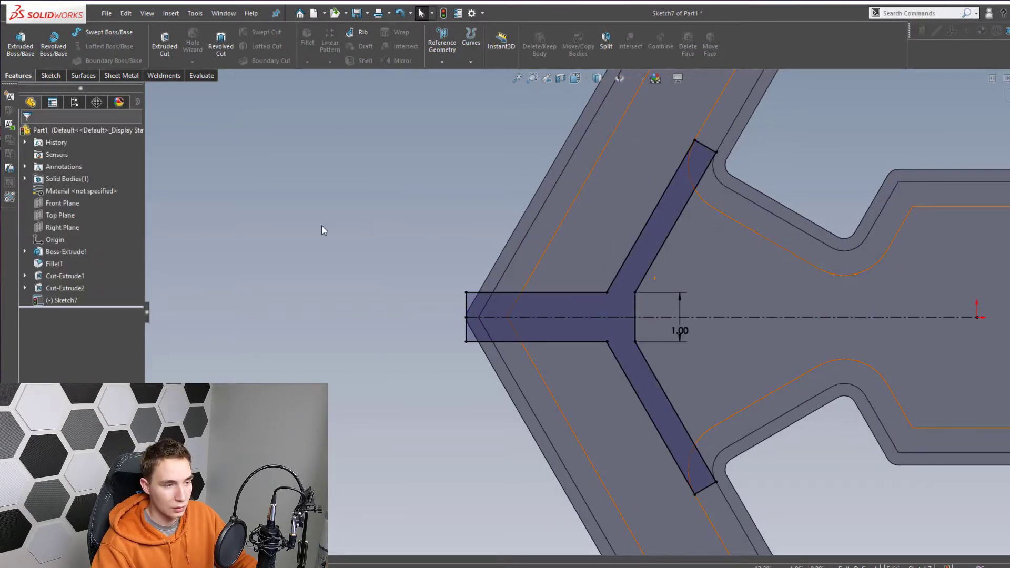
{"action": "left_click", "coordinate": [165, 44]}
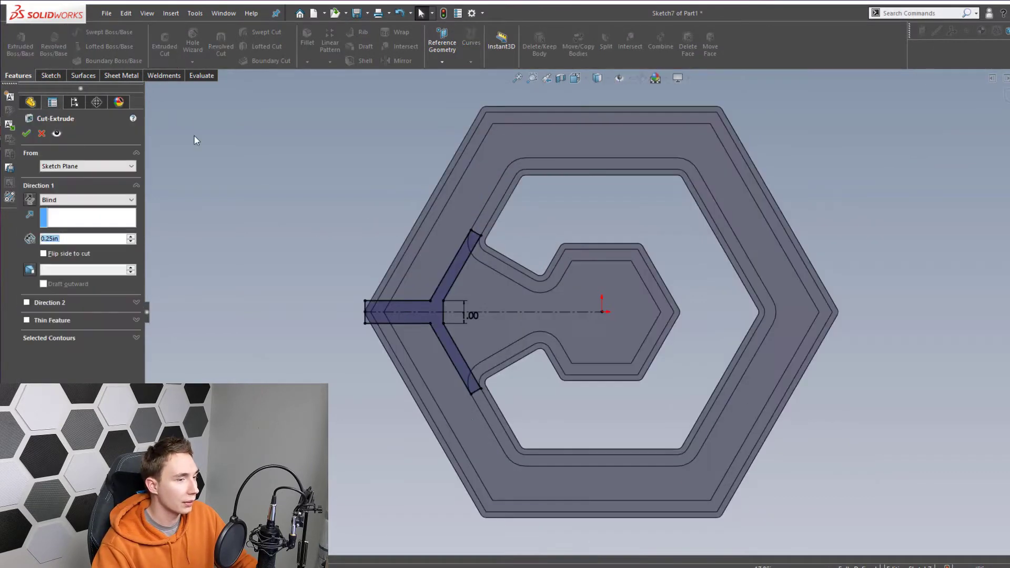
{"action": "left_click", "coordinate": [26, 133]}
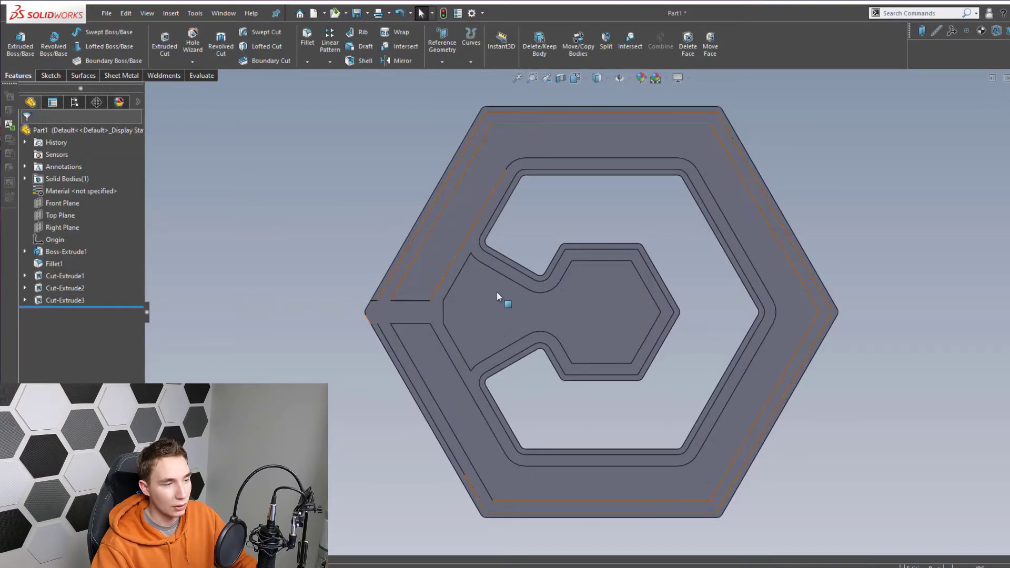
Fillet the connected vertical corner edges of the raised faces and outer rim along the grooves and Y-shaped cut
{"action": "middle_click_drag", "start_coordinate": [484, 229], "coordinate": [355, 273]}
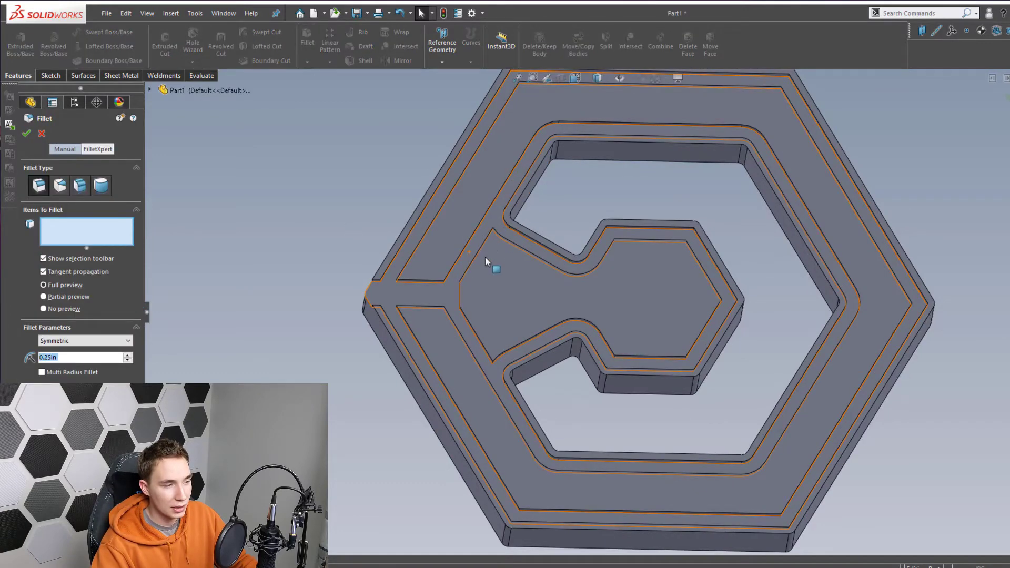
{"action": "scroll", "coordinate": [500, 245], "scroll_direction": "down", "scroll_amount": 2}
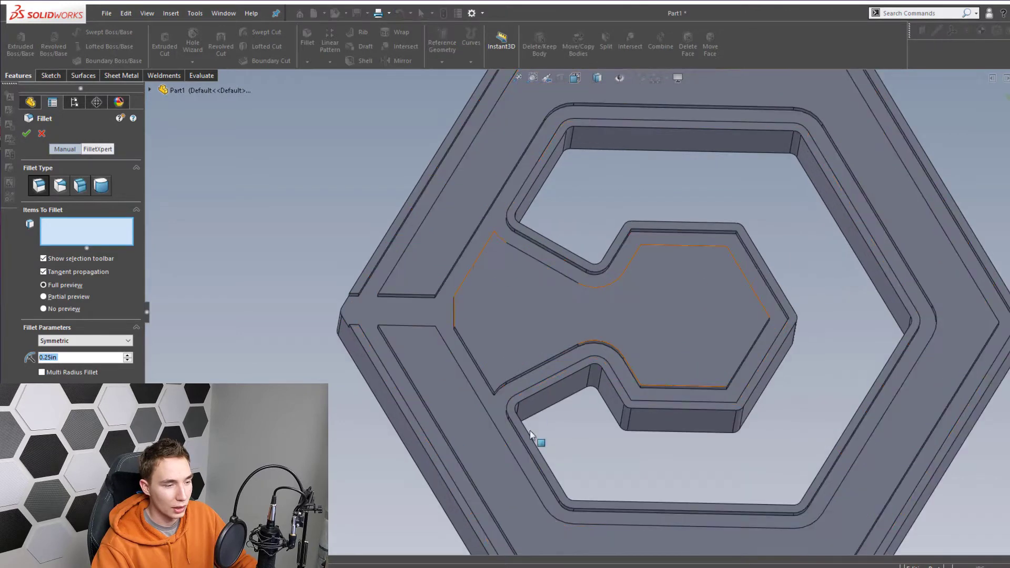
{"action": "scroll", "coordinate": [508, 388], "scroll_direction": "down", "scroll_amount": 2}
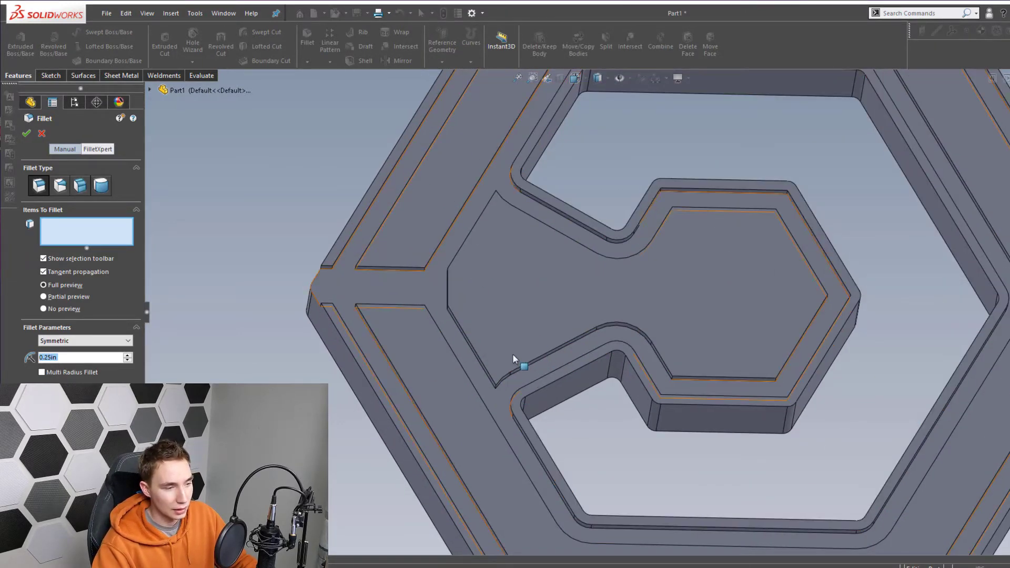
{"action": "middle_click_drag", "start_coordinate": [490, 371], "coordinate": [494, 383]}
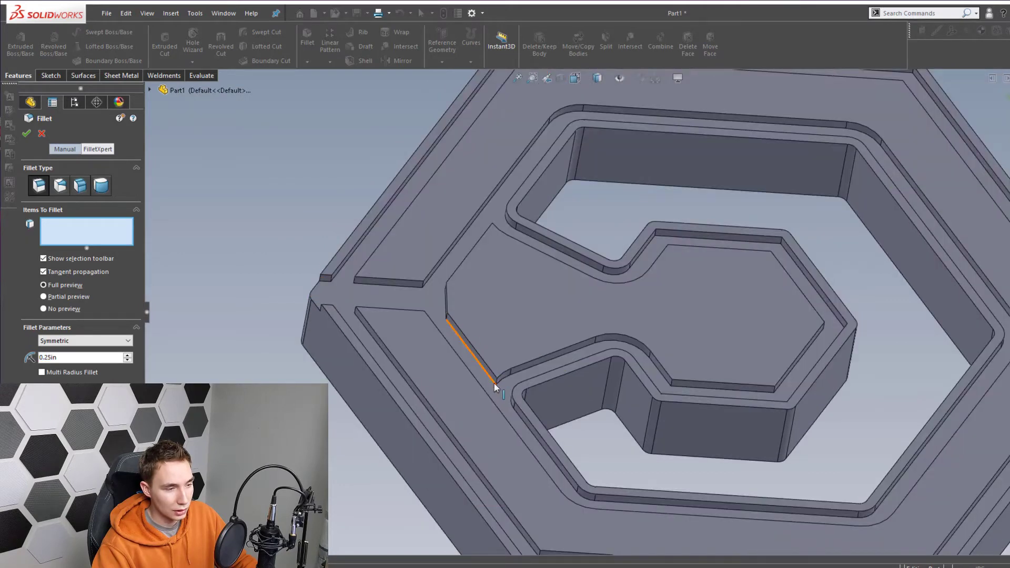
{"action": "left_click", "coordinate": [496, 381]}
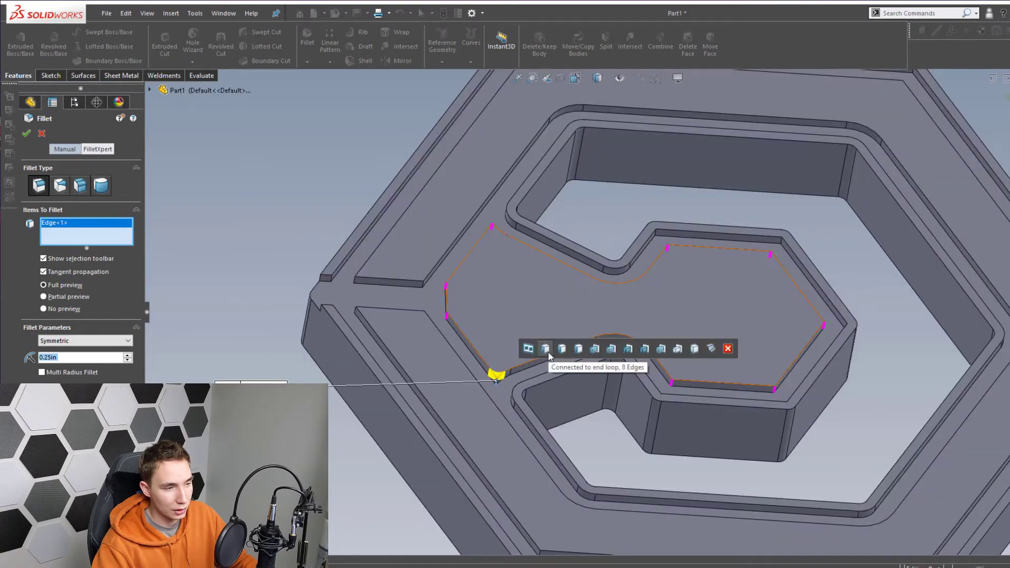
{"action": "left_click", "coordinate": [574, 351]}
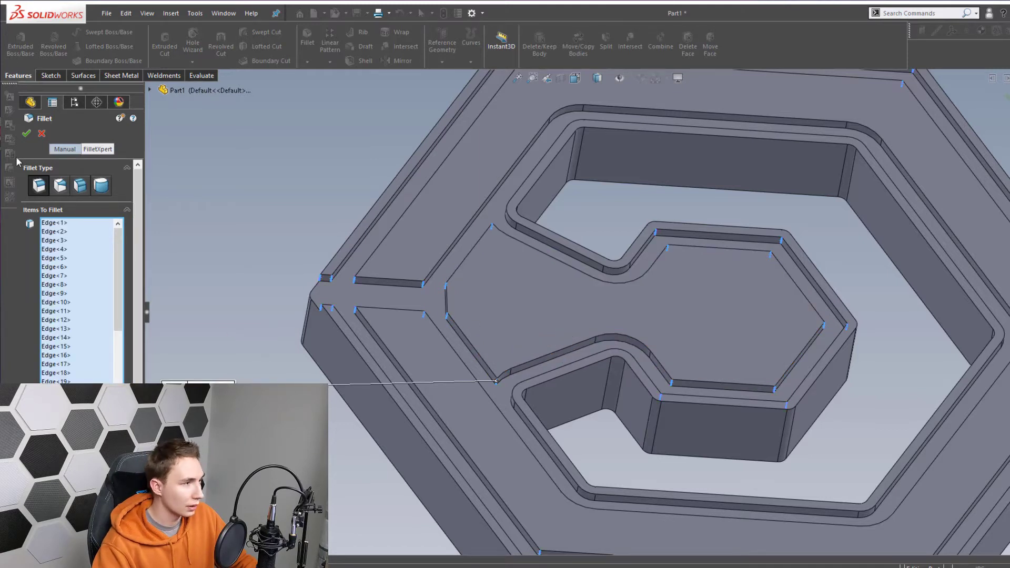
{"action": "left_click", "coordinate": [26, 135]}
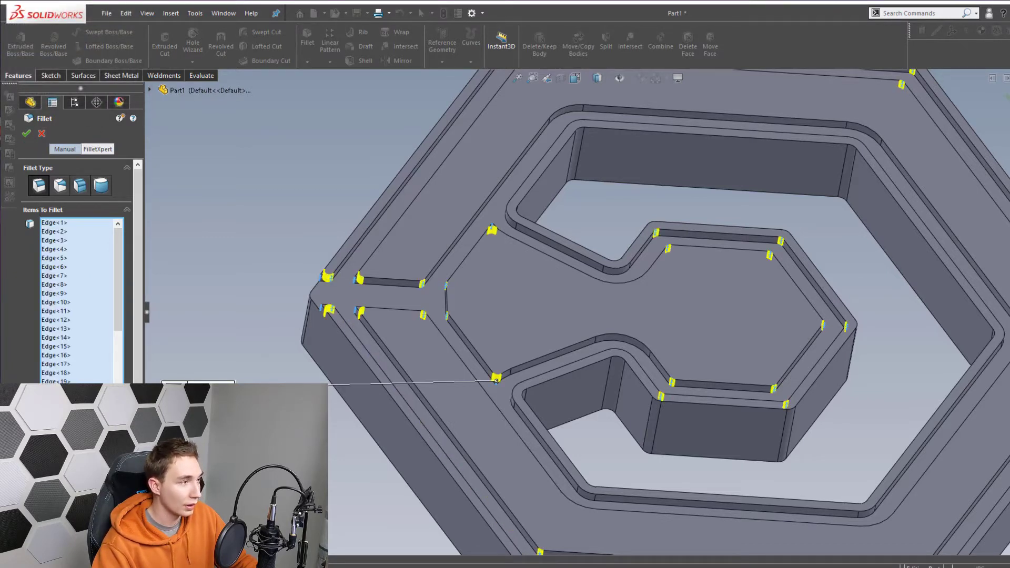
{"action": "left_click", "coordinate": [28, 134]}
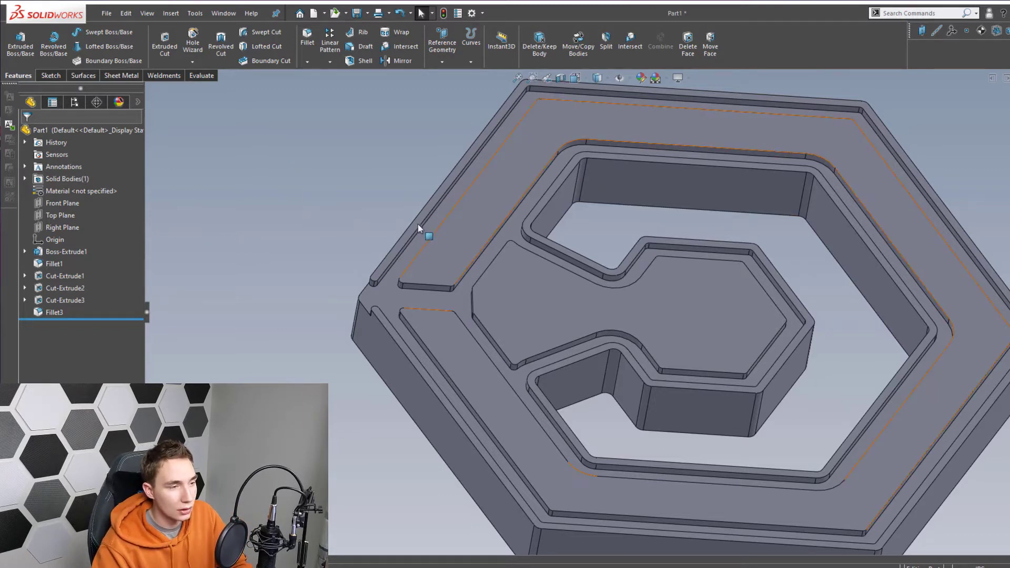
View the plate face-on and start a new sketch on the raised C-shaped face
{"action": "key", "text": "space"}
{"action": "left_click", "coordinate": [488, 244]}
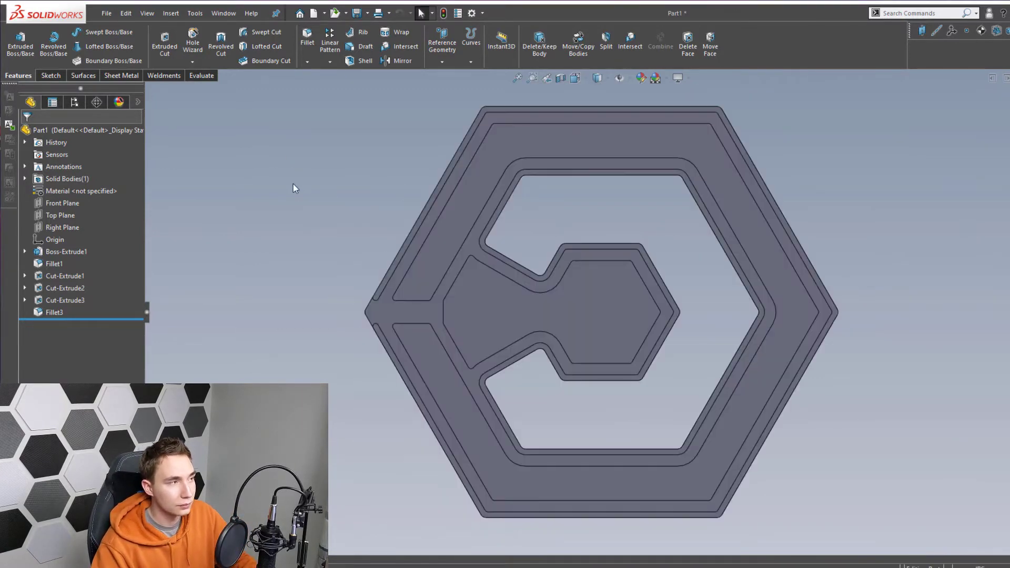
{"action": "left_click", "coordinate": [45, 75]}
{"action": "left_click", "coordinate": [21, 45]}
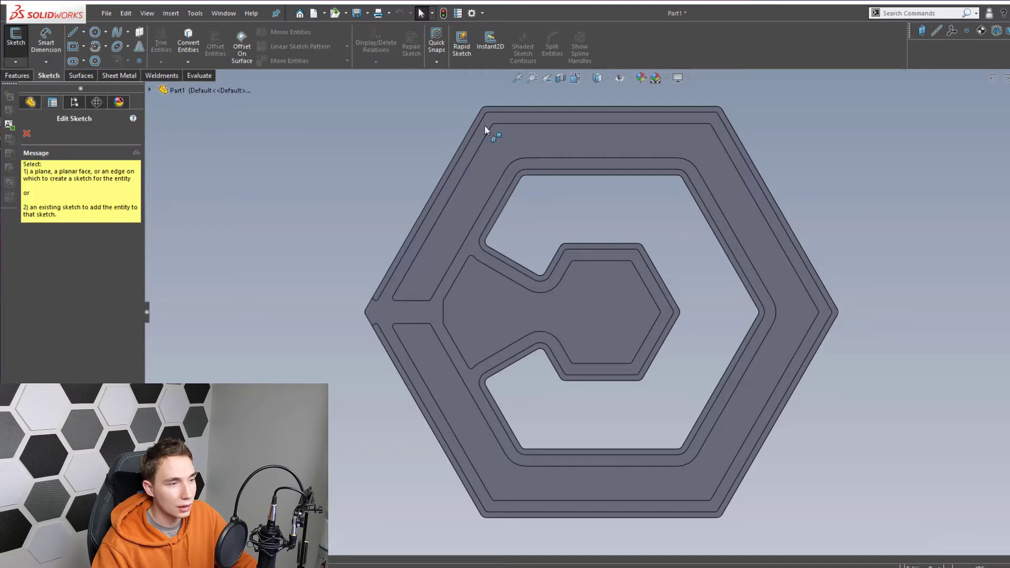
{"action": "left_click", "coordinate": [506, 146]}
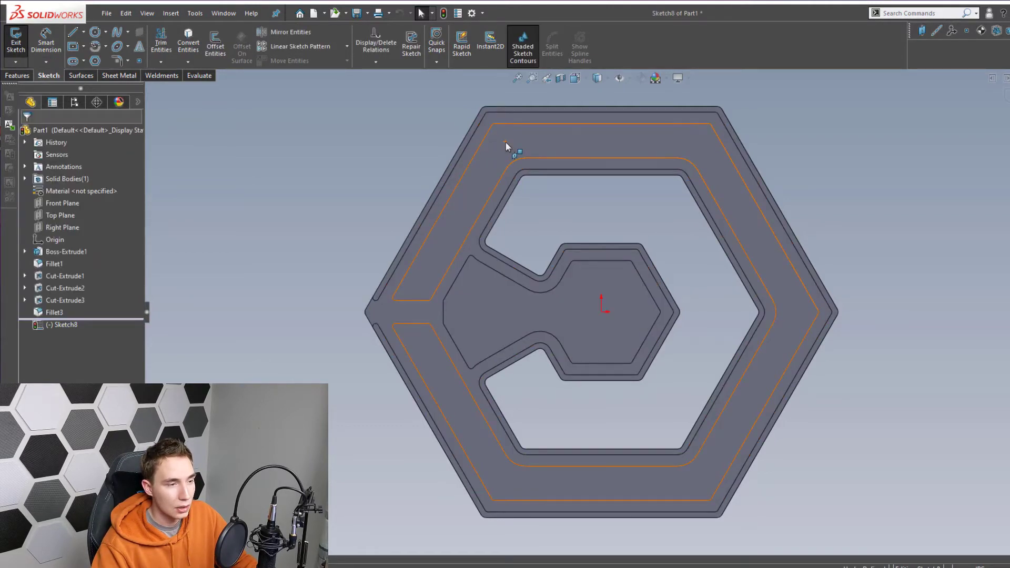
{"action": "key", "text": "s"}
{"action": "left_click", "coordinate": [535, 170]}
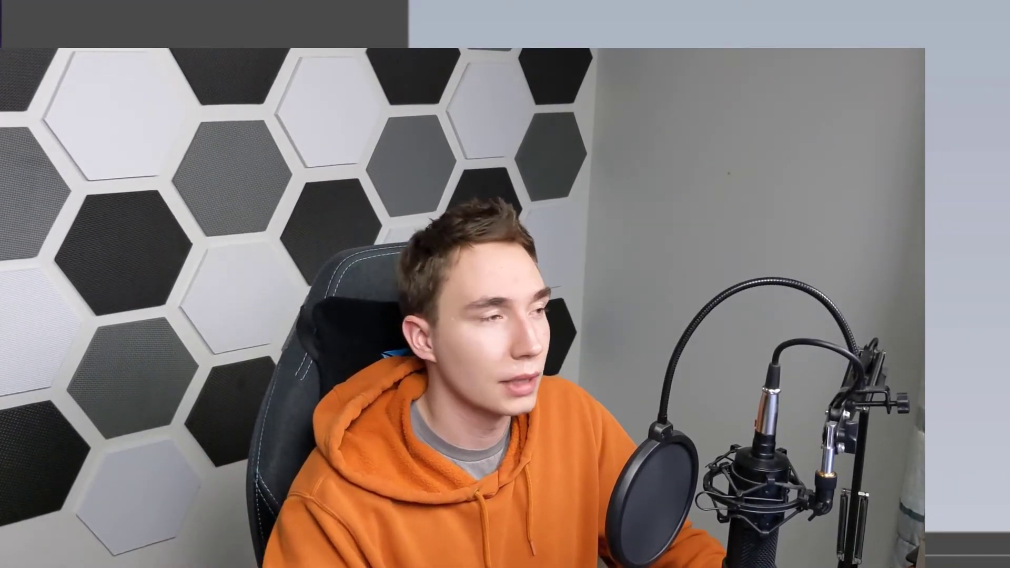
Try to sketch a construction centerline across the upper-left corner from the outer groove's edge to the C cutout's corner
{"action": "key", "text": "s"}
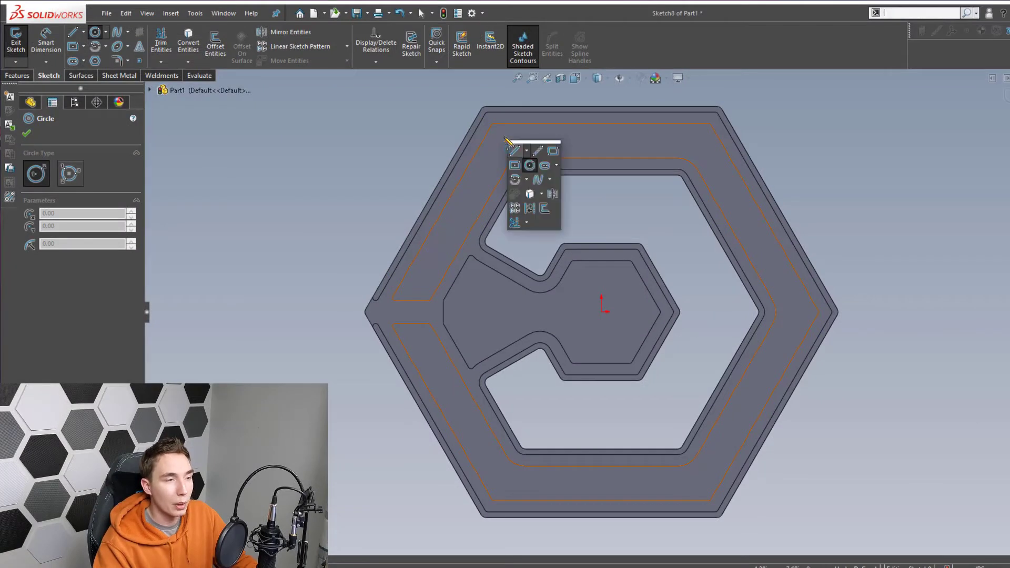
{"action": "left_click", "coordinate": [539, 156]}
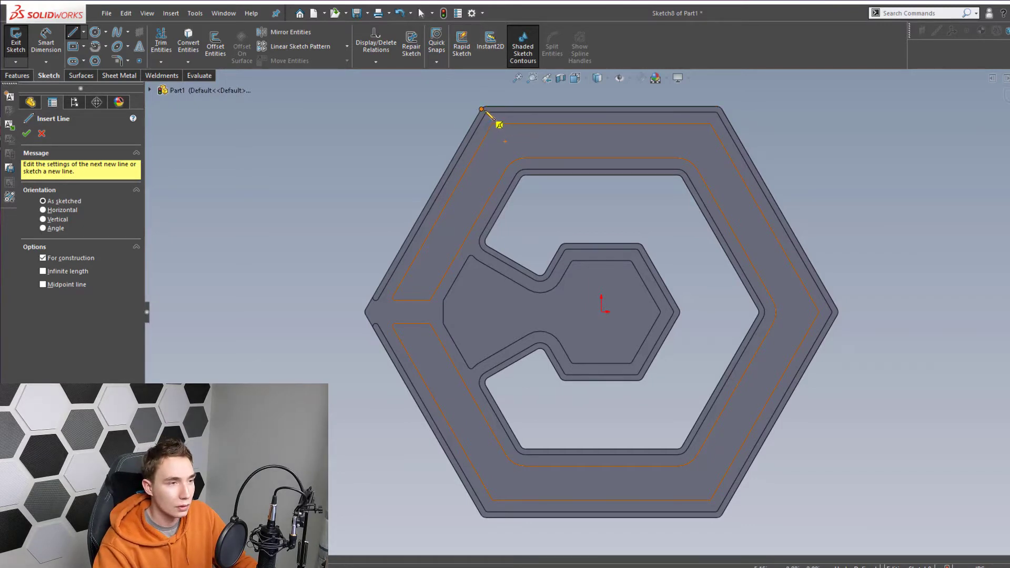
{"action": "left_click", "coordinate": [485, 112]}
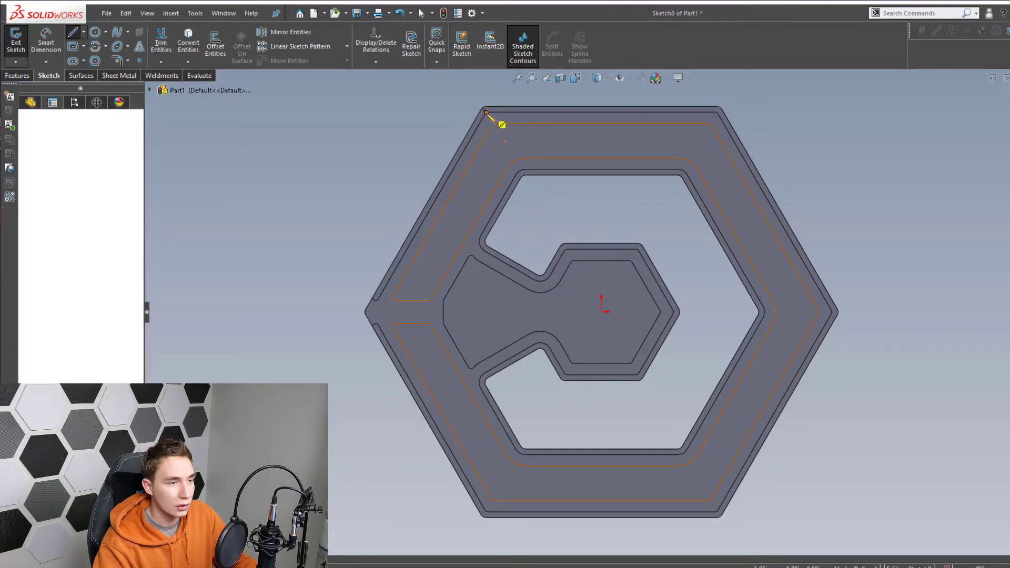
{"action": "left_click", "coordinate": [523, 175]}
{"action": "key", "text": "Escape"}
{"action": "scroll", "coordinate": [518, 163], "scroll_direction": "down", "scroll_amount": 2}
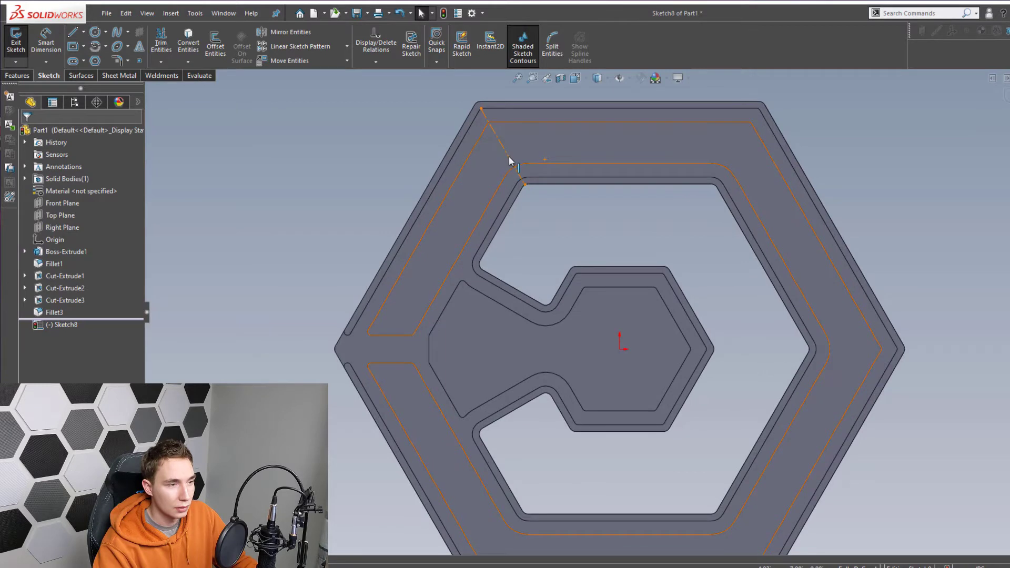
Sketch a construction centerline across the upper-left corner from the plate's outermost corner to the C cutout's corner
{"action": "key", "text": "s"}
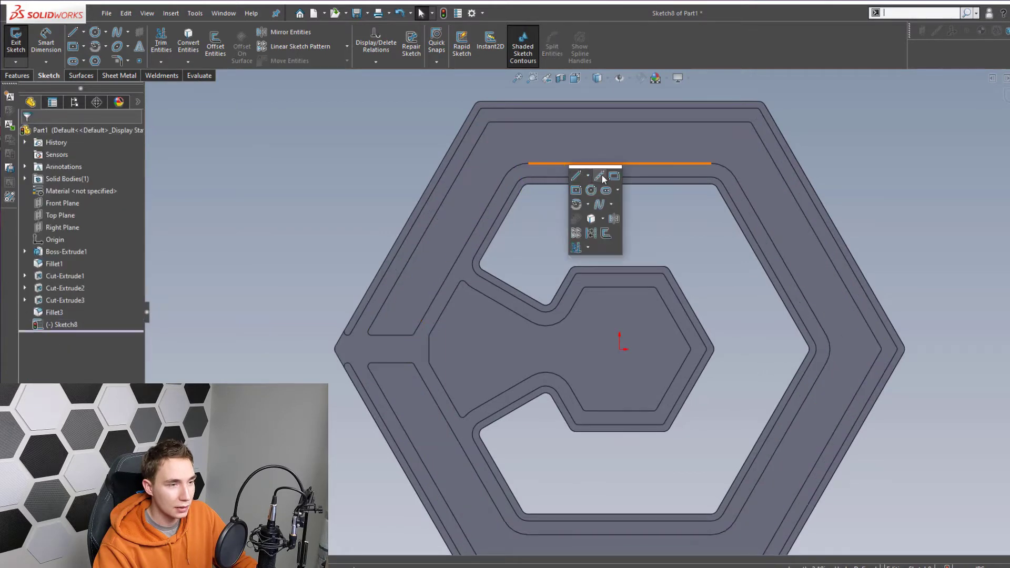
{"action": "left_click", "coordinate": [602, 177]}
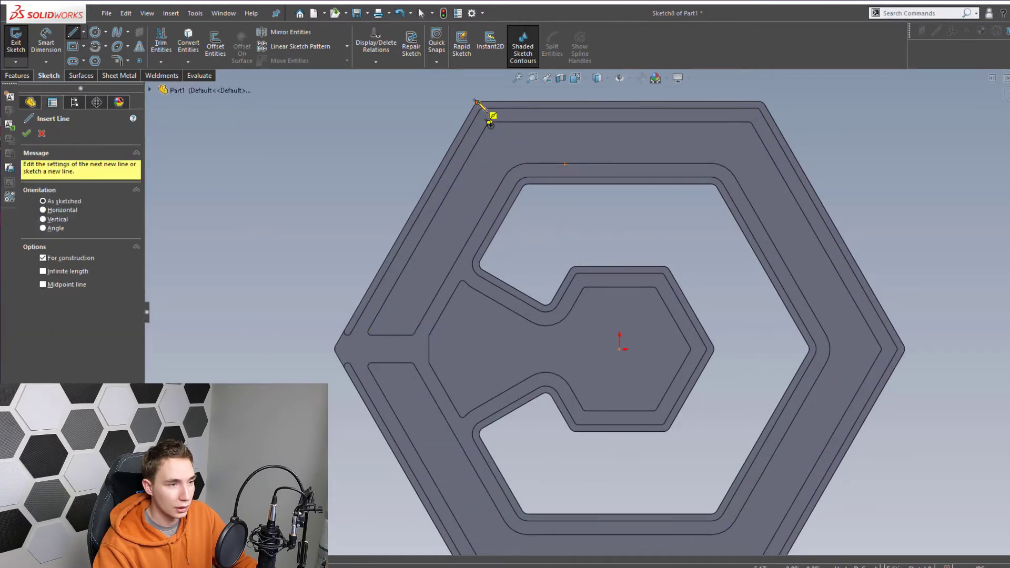
{"action": "left_click", "coordinate": [489, 122]}
{"action": "left_click", "coordinate": [525, 184]}
{"action": "key", "text": "Escape"}
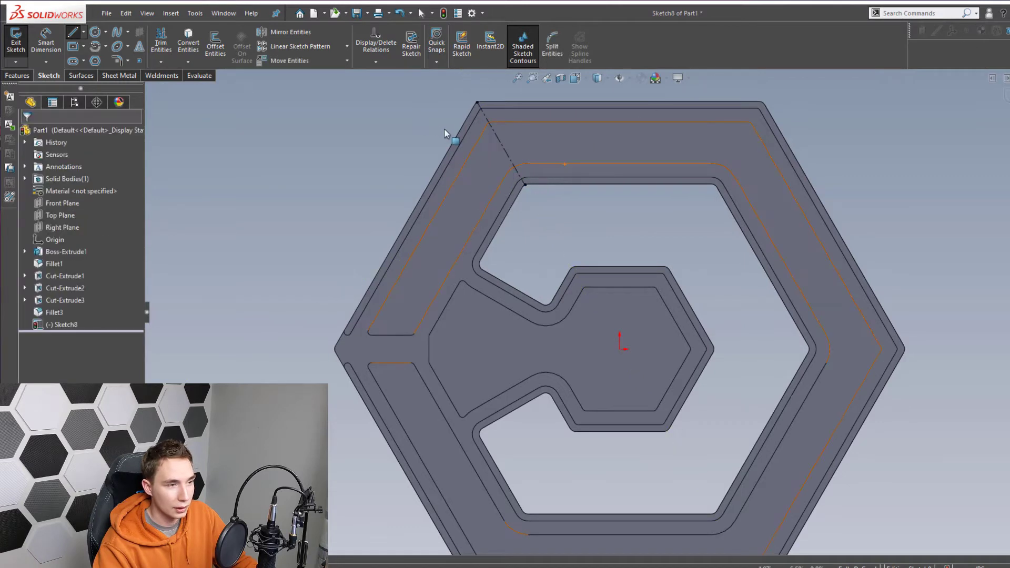
Sketch a circle with a radius of about 0.5 in centered at the midpoint of the diagonal construction centerline
{"action": "key", "text": "s"}
{"action": "left_click", "coordinate": [483, 163]}
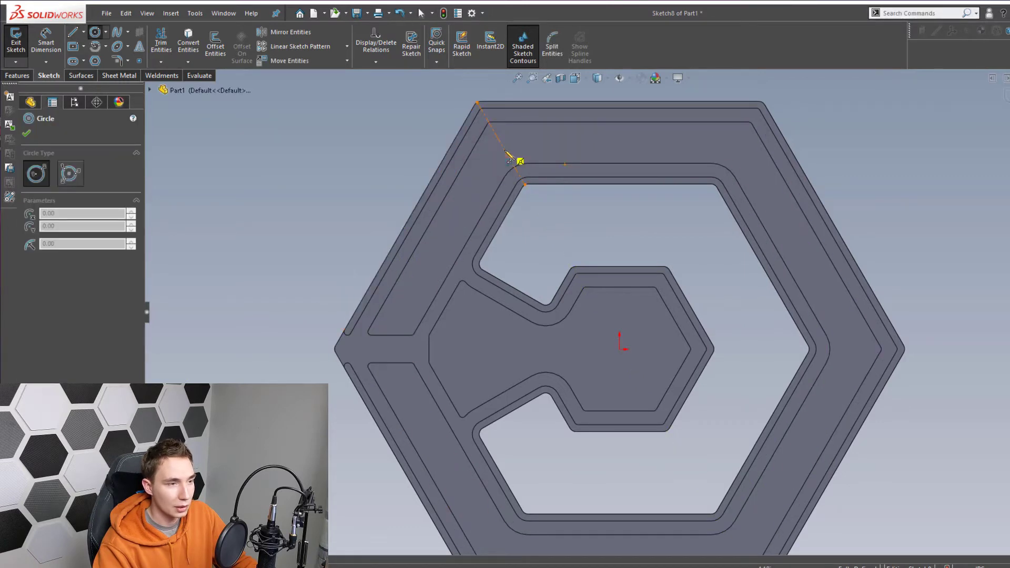
{"action": "left_click", "coordinate": [501, 143]}
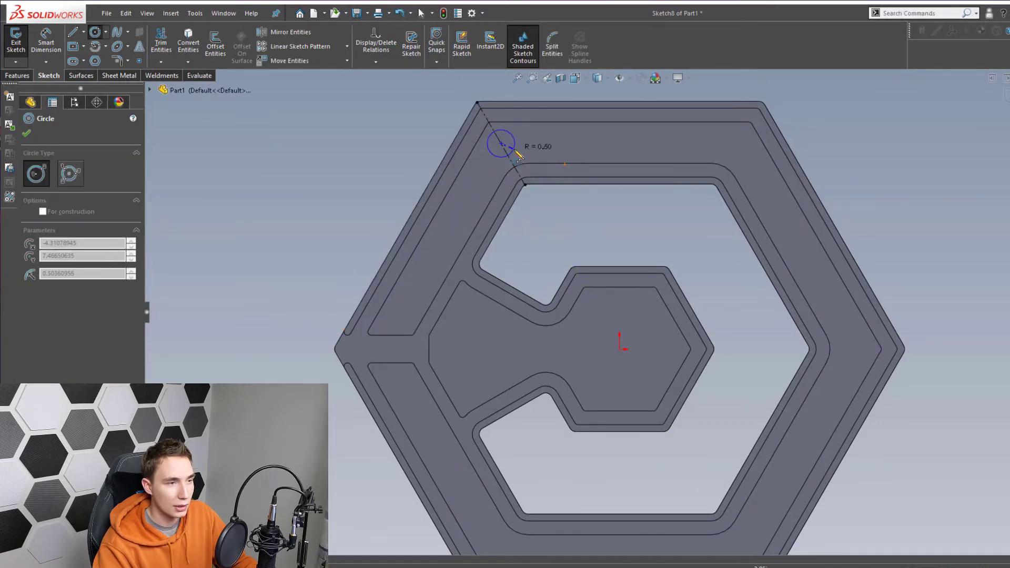
{"action": "left_click", "coordinate": [514, 147]}
{"action": "key", "text": "Escape"}
Dimension the circle's diameter
{"action": "key", "text": "d"}
{"action": "left_click", "coordinate": [489, 147]}
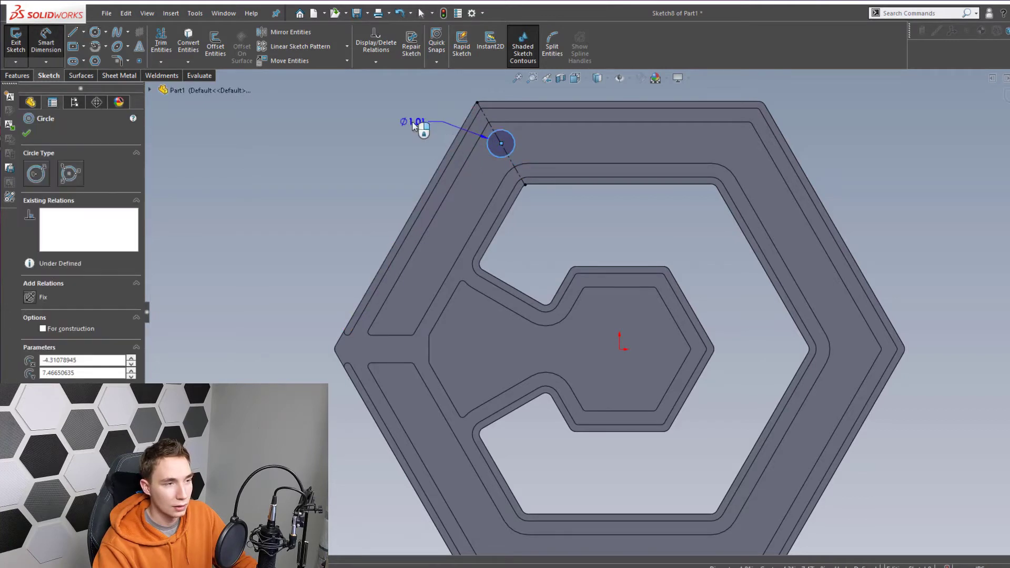
{"action": "left_click", "coordinate": [424, 133]}
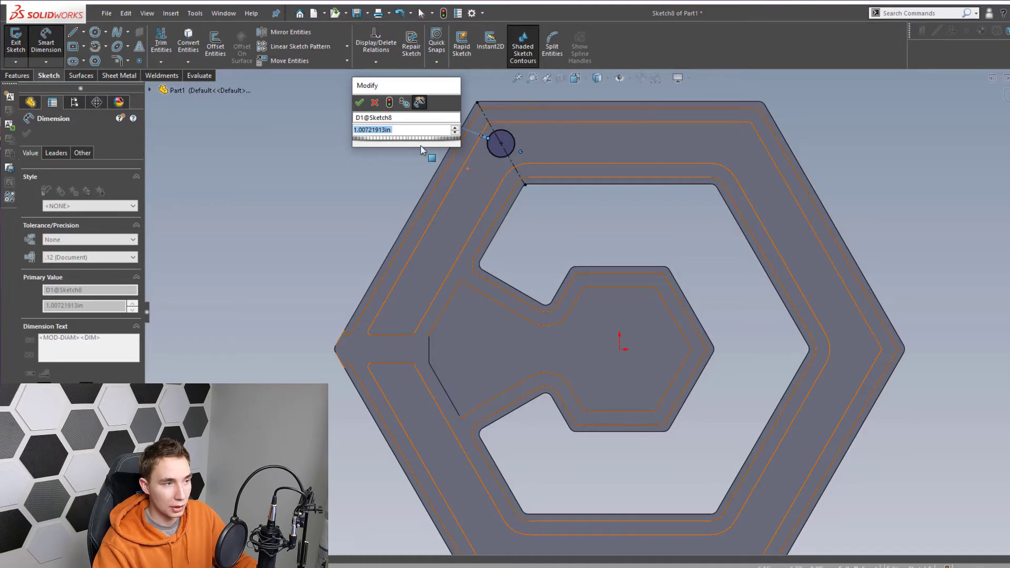
{"action": "key", "text": "Return"}
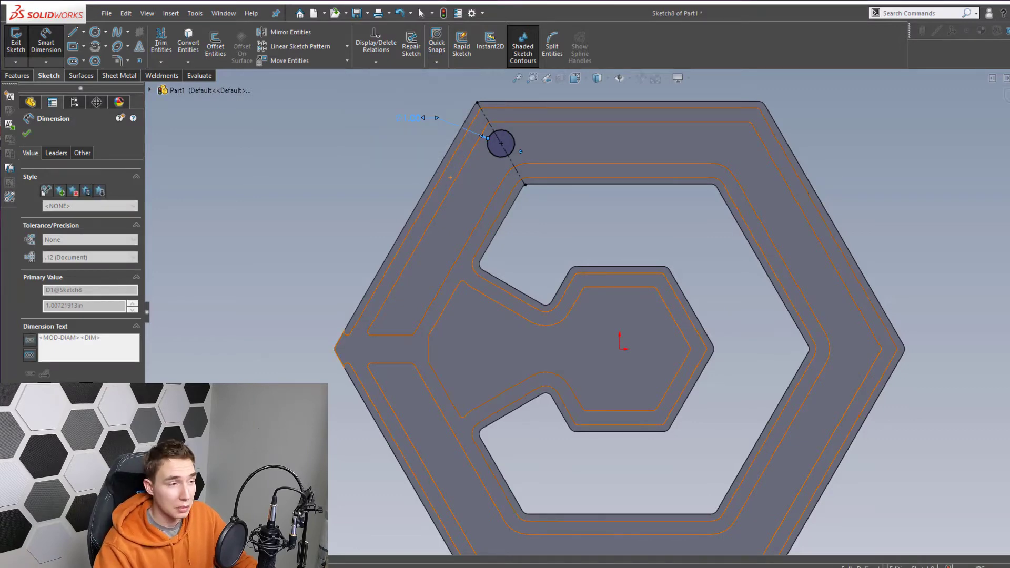
Set the upper-left circle's diameter to 1.00 in and finish dimensioning it
{"action": "left_click", "coordinate": [448, 185]}
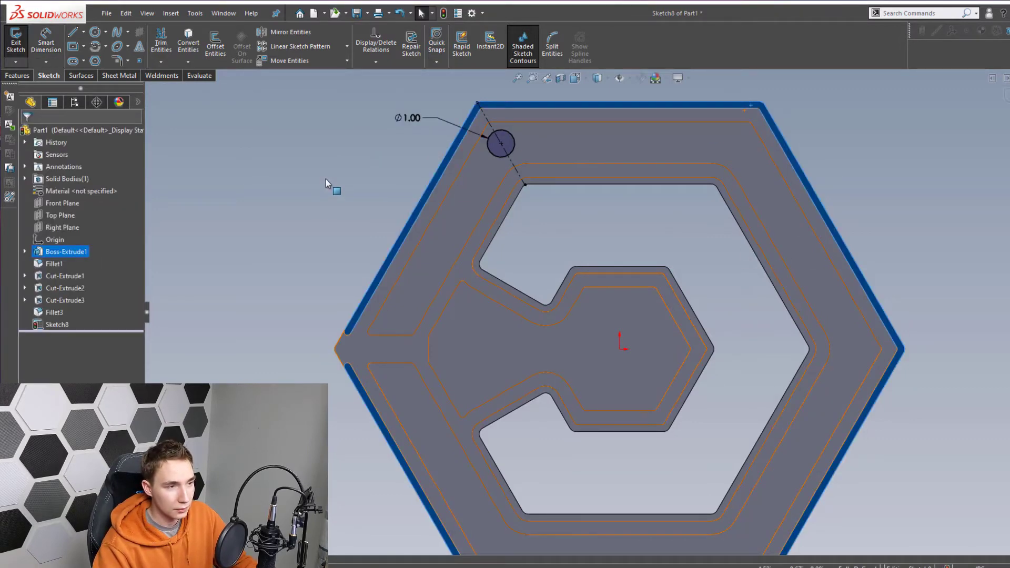
{"action": "left_click", "coordinate": [407, 152]}
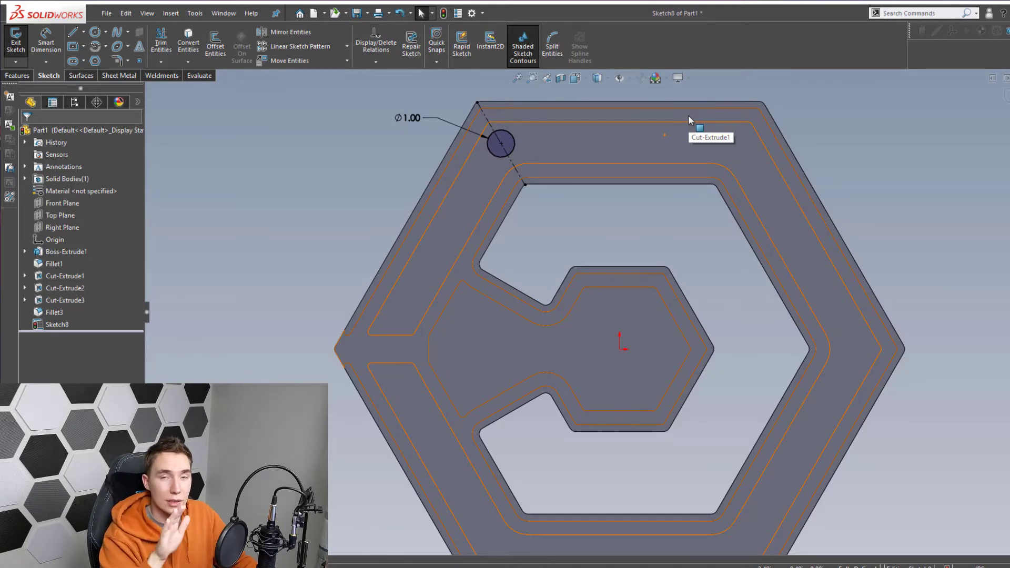
Sketch a construction centerline across the upper-right corner from the C cutout to the plate's outer corner, and a circle at its midpoint
{"action": "key", "text": "s"}
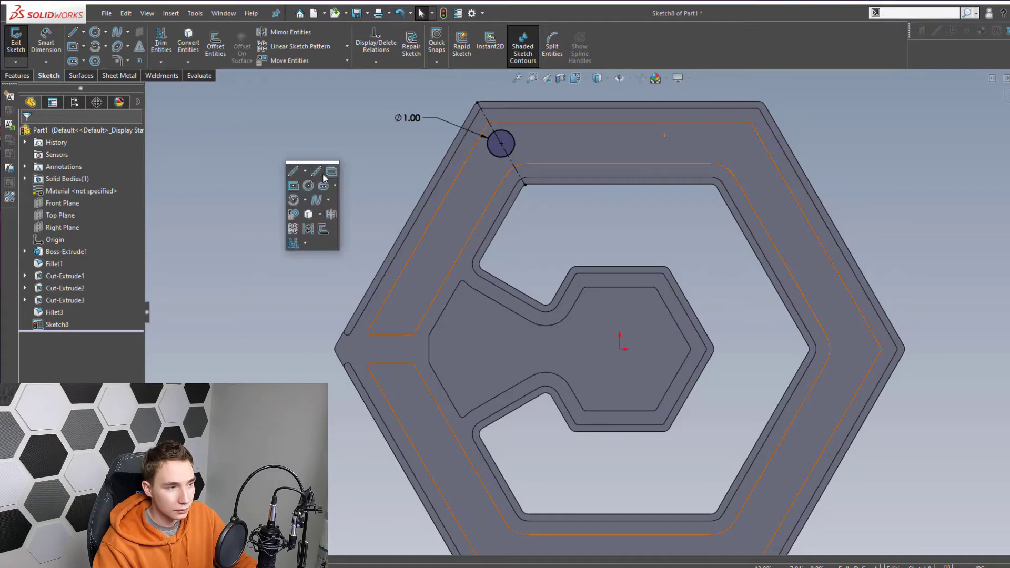
{"action": "left_click", "coordinate": [325, 173]}
{"action": "left_click", "coordinate": [715, 185]}
{"action": "left_click", "coordinate": [762, 102]}
{"action": "key", "text": "Escape"}
{"action": "key", "text": "s"}
{"action": "left_click", "coordinate": [738, 143]}
{"action": "left_click", "coordinate": [744, 154]}
Sketch a horizontal construction centerline across the right vertex from the C cutout's corner to the plate's outer corner
{"action": "key", "text": "s"}
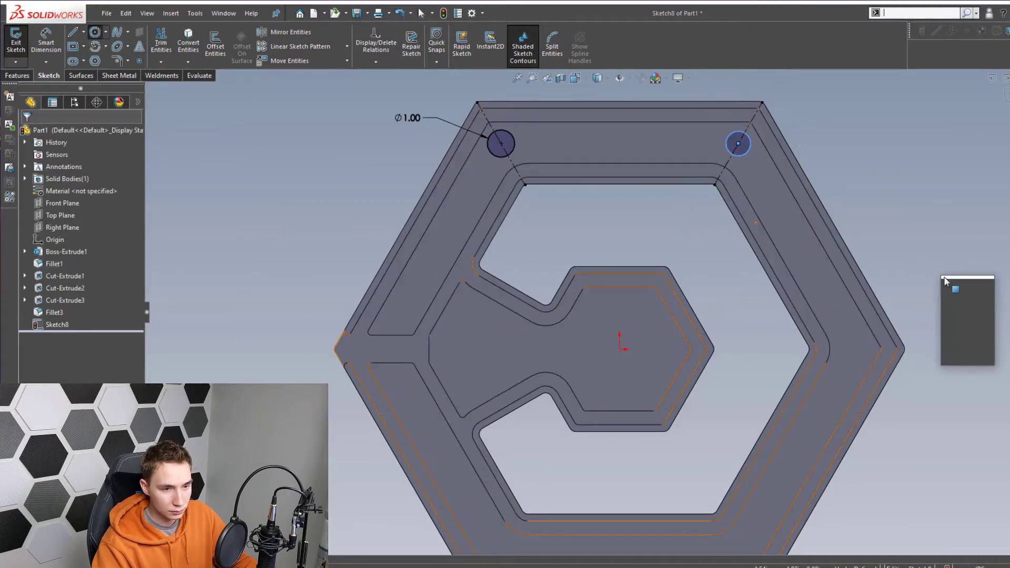
{"action": "left_click", "coordinate": [974, 291]}
{"action": "left_click", "coordinate": [810, 349]}
{"action": "left_click", "coordinate": [905, 349]}
{"action": "key", "text": "Escape"}
Sketch diagonal construction centerlines across the lower-right and lower-left corners, joining the C cutout's corners to the plate's outer corners
{"action": "scroll", "coordinate": [728, 425], "scroll_direction": "up", "scroll_amount": 1}
{"action": "key", "text": "s"}
{"action": "left_click", "coordinate": [746, 425]}
{"action": "scroll", "coordinate": [726, 453], "scroll_direction": "down", "scroll_amount": 2}
{"action": "left_click", "coordinate": [647, 399]}
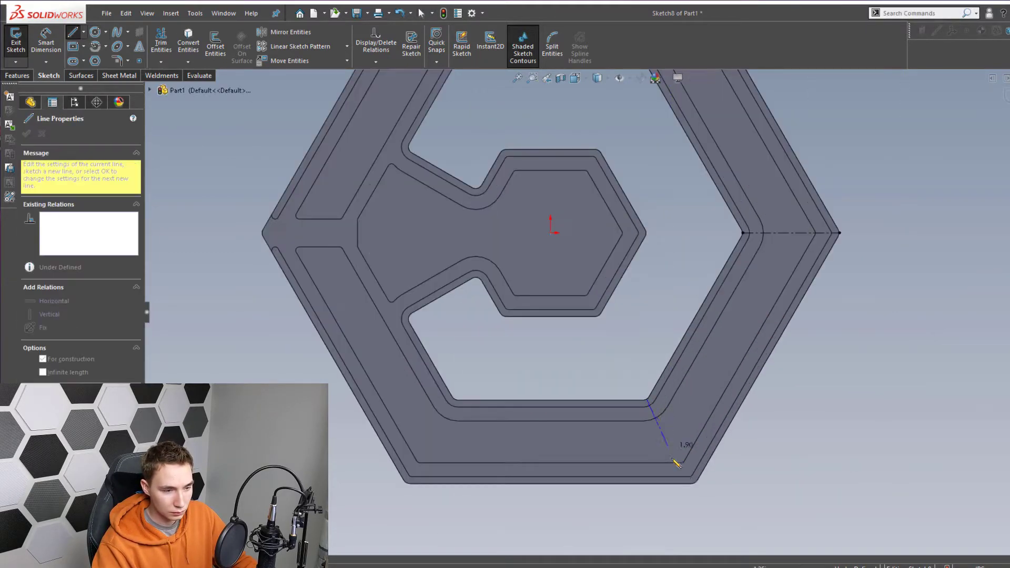
{"action": "left_click", "coordinate": [695, 483]}
{"action": "key", "text": "Escape"}
{"action": "key", "text": "s"}
{"action": "left_click", "coordinate": [607, 383]}
{"action": "left_click", "coordinate": [455, 400]}
Sketch circles at the midpoints of the lower-left, lower-right and right centerlines, the lower-left one with a radius of about 0.6 in
{"action": "left_click", "coordinate": [496, 355]}
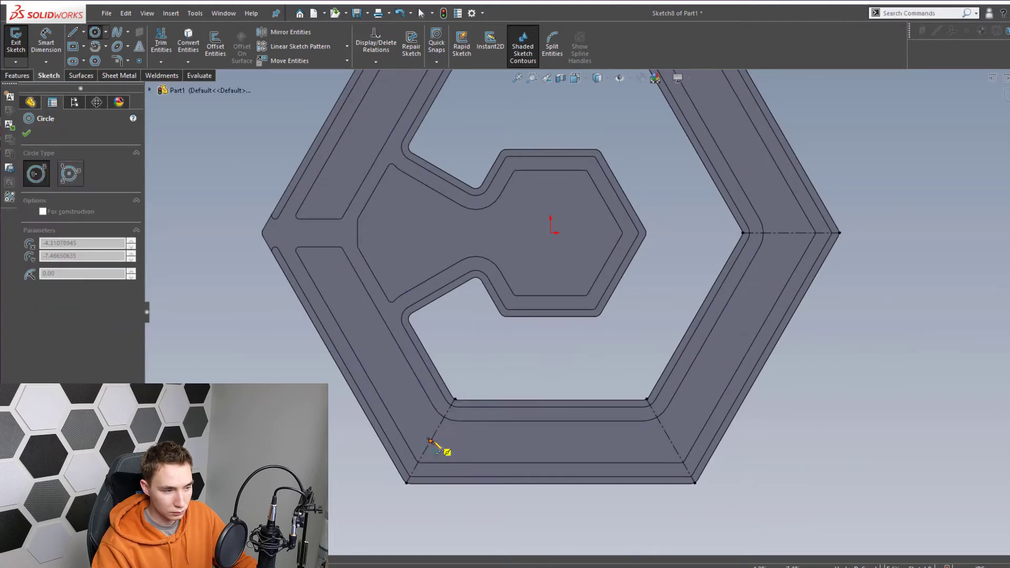
{"action": "left_click", "coordinate": [431, 441]}
{"action": "left_click", "coordinate": [445, 450]}
{"action": "left_click", "coordinate": [671, 441]}
{"action": "left_click", "coordinate": [683, 447]}
{"action": "left_click", "coordinate": [791, 233]}
{"action": "left_click", "coordinate": [803, 239]}
{"action": "key", "text": "Escape"}
Make all five corner circles equal in size using an Equal relation
{"action": "left_click", "coordinate": [493, 394]}
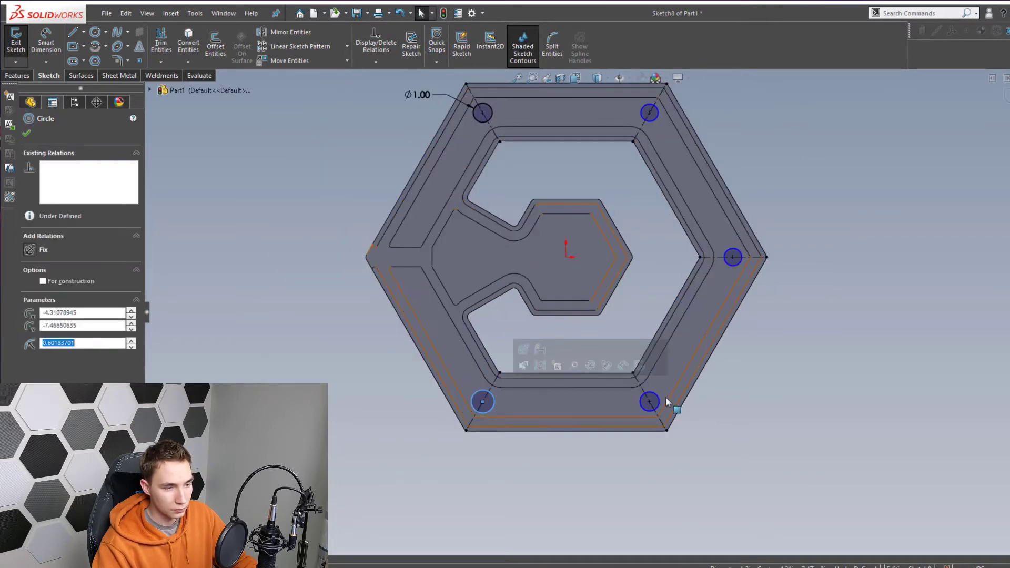
{"action": "left_click", "coordinate": [660, 405], "text": "ctrl"}
{"action": "left_click", "coordinate": [743, 258], "text": "ctrl"}
{"action": "left_click", "coordinate": [659, 109], "text": "ctrl"}
{"action": "left_click", "coordinate": [491, 113], "text": "ctrl"}
{"action": "left_click", "coordinate": [560, 80]}
{"action": "left_click", "coordinate": [733, 129]}
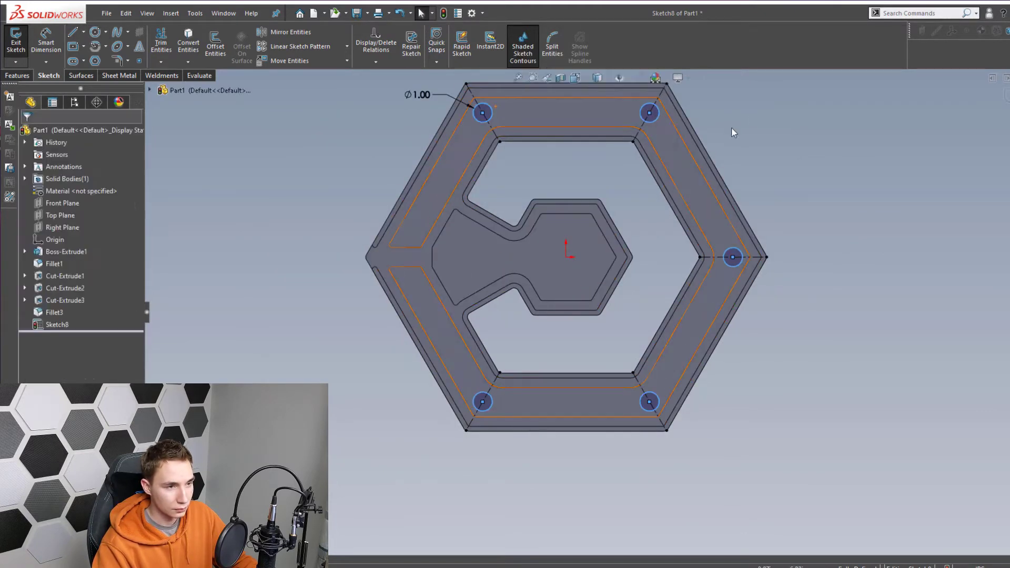
{"action": "scroll", "coordinate": [732, 129], "scroll_direction": "up", "scroll_amount": 1}
{"action": "left_click", "coordinate": [18, 75]}
{"action": "left_click", "coordinate": [21, 42]}
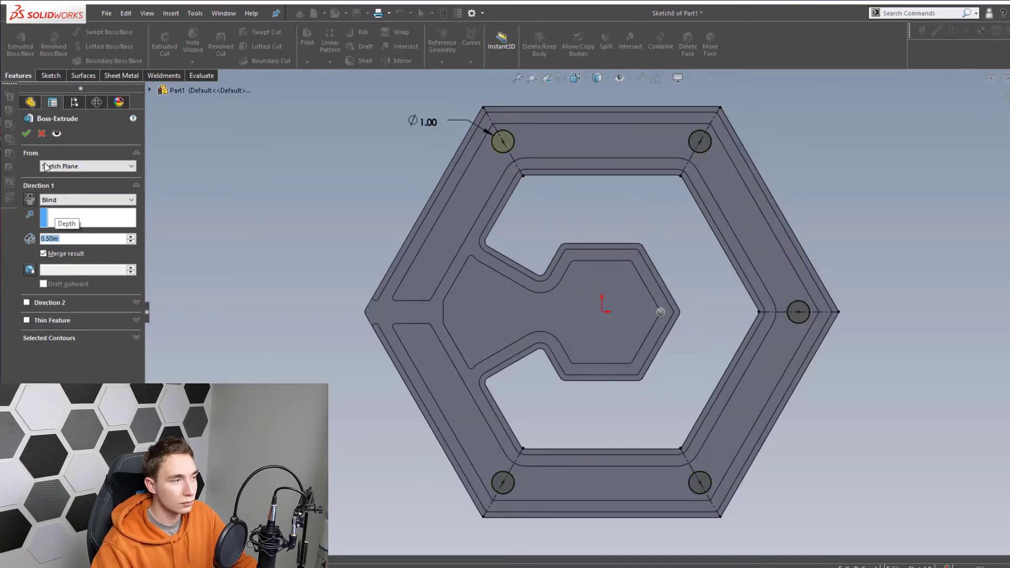
{"action": "middle_click_drag", "start_coordinate": [335, 158], "coordinate": [334, 122]}
{"action": "left_click", "coordinate": [41, 134]}
Sketch a horizontal construction centerline about 7 in long from the origin to the left edge of the central pad
{"action": "key", "text": "s"}
{"action": "left_click", "coordinate": [285, 186]}
{"action": "left_click", "coordinate": [602, 302]}
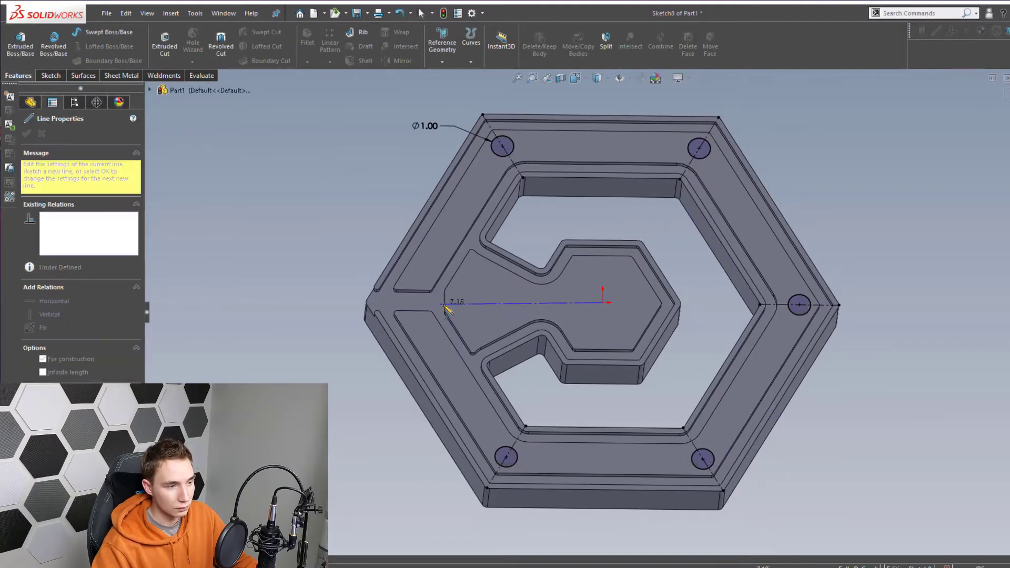
{"action": "left_click", "coordinate": [444, 301]}
Sketch a center rectangle on the origin, 1.25 in wide and 3 in tall
{"action": "left_click", "coordinate": [603, 303]}
{"action": "left_click", "coordinate": [615, 339]}
{"action": "left_click", "coordinate": [604, 338]}
{"action": "left_click", "coordinate": [606, 392]}
{"action": "type", "text": "1.25"}
{"action": "key", "text": "Return"}
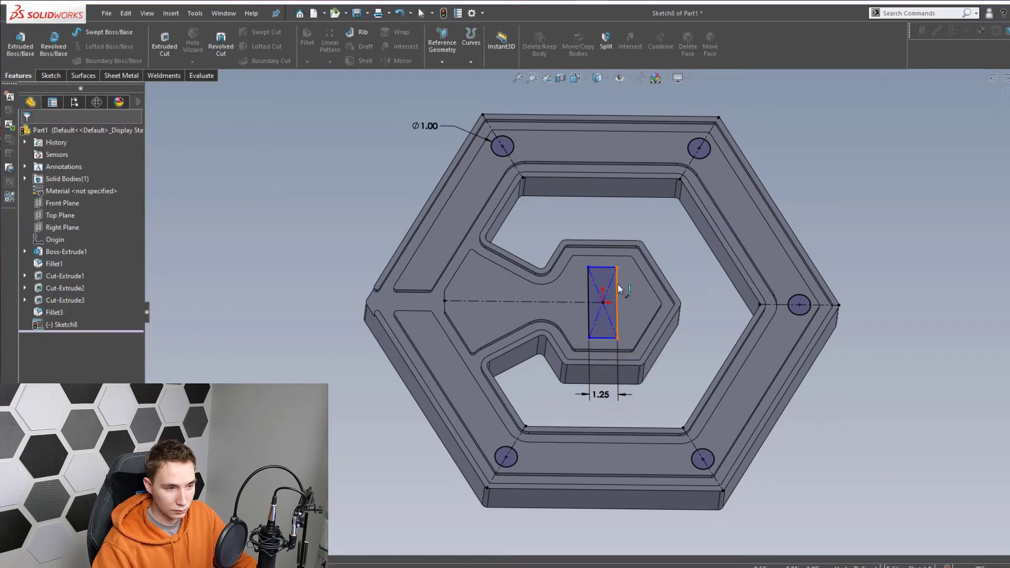
{"action": "left_click", "coordinate": [618, 287]}
{"action": "left_click", "coordinate": [712, 307]}
{"action": "type", "text": "3"}
{"action": "key", "text": "Return"}
Sketch a second upright center rectangle, about 3 in tall, on the horizontal centerline near its left end
{"action": "key", "text": "s"}
{"action": "left_click", "coordinate": [360, 206]}
{"action": "left_click", "coordinate": [478, 305]}
{"action": "left_click", "coordinate": [484, 302]}
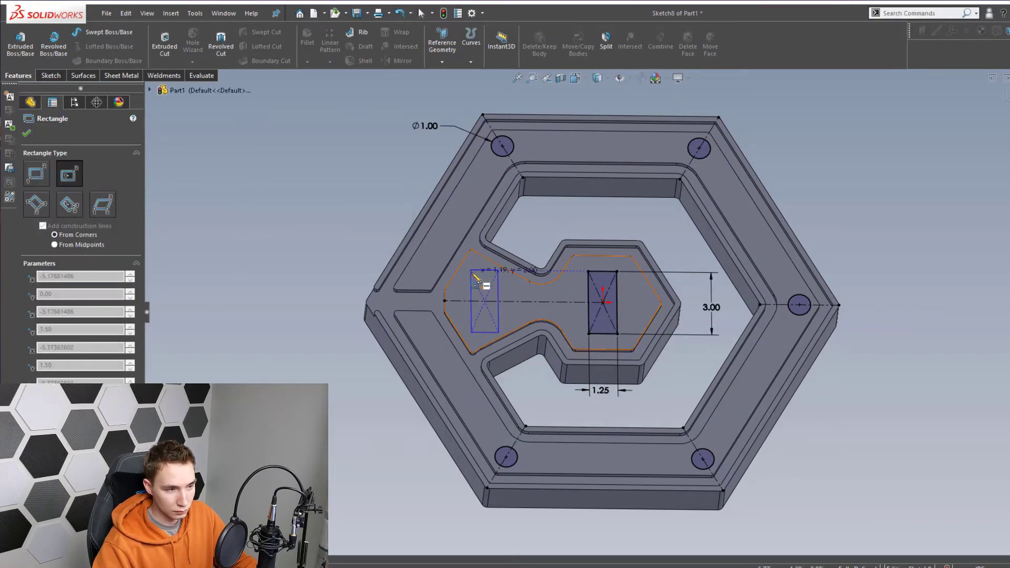
{"action": "left_click", "coordinate": [472, 270]}
{"action": "key", "text": "Escape"}
Make the left rectangle's side and top edges equal to the matching edges of the rectangle on the origin
{"action": "left_click", "coordinate": [498, 290]}
{"action": "left_click", "coordinate": [588, 293], "text": "ctrl"}
{"action": "left_click", "coordinate": [717, 245]}
{"action": "key", "text": "Escape"}
{"action": "left_click", "coordinate": [489, 270]}
{"action": "left_click", "coordinate": [603, 271], "text": "ctrl"}
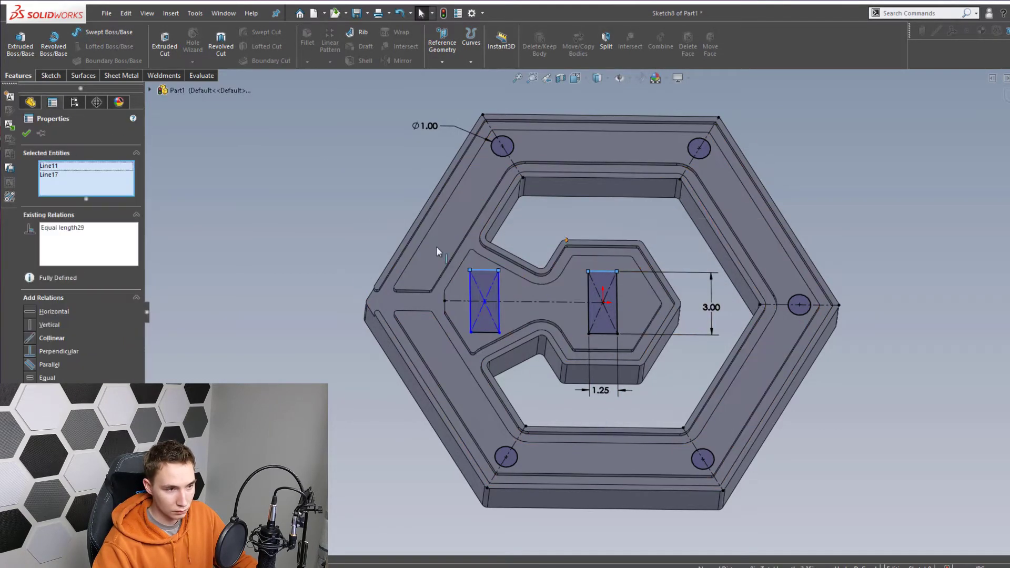
Dimension the distance between the centers of the two rectangles as 5 in
{"action": "left_click", "coordinate": [484, 301]}
{"action": "left_click", "coordinate": [603, 303]}
{"action": "left_click", "coordinate": [550, 231]}
{"action": "type", "text": "5"}
{"action": "key", "text": "Return"}
Increase the spacing between the rectangles' centers in small increments past 5.50 in and exit the sketch
{"action": "double_click", "coordinate": [549, 230]}
{"action": "left_click", "coordinate": [595, 236]}
{"action": "left_click", "coordinate": [596, 237]}
{"action": "left_click", "coordinate": [595, 236]}
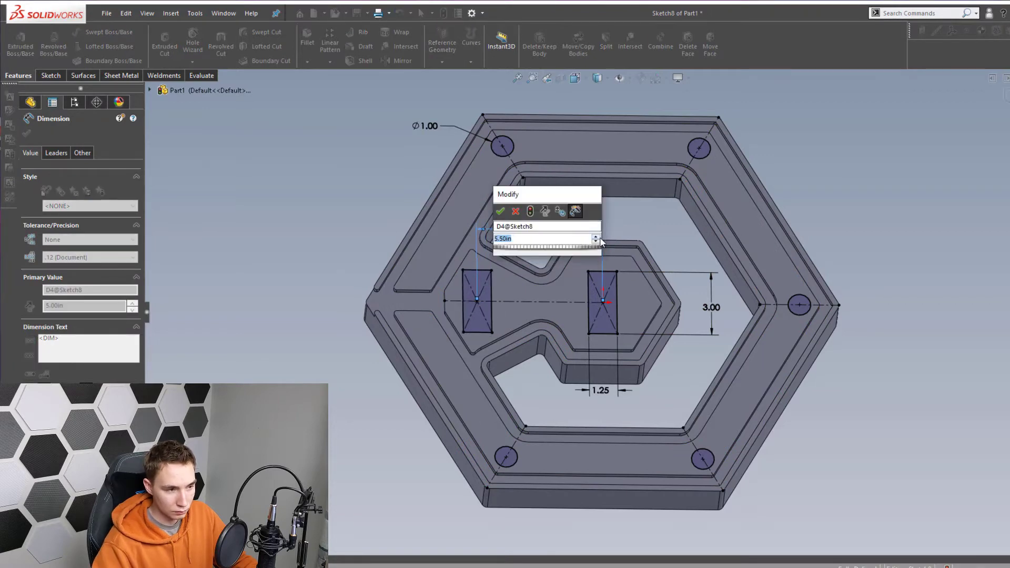
{"action": "left_click", "coordinate": [595, 236]}
{"action": "left_click", "coordinate": [596, 237]}
{"action": "left_click", "coordinate": [500, 211]}
{"action": "left_click", "coordinate": [1002, 101]}
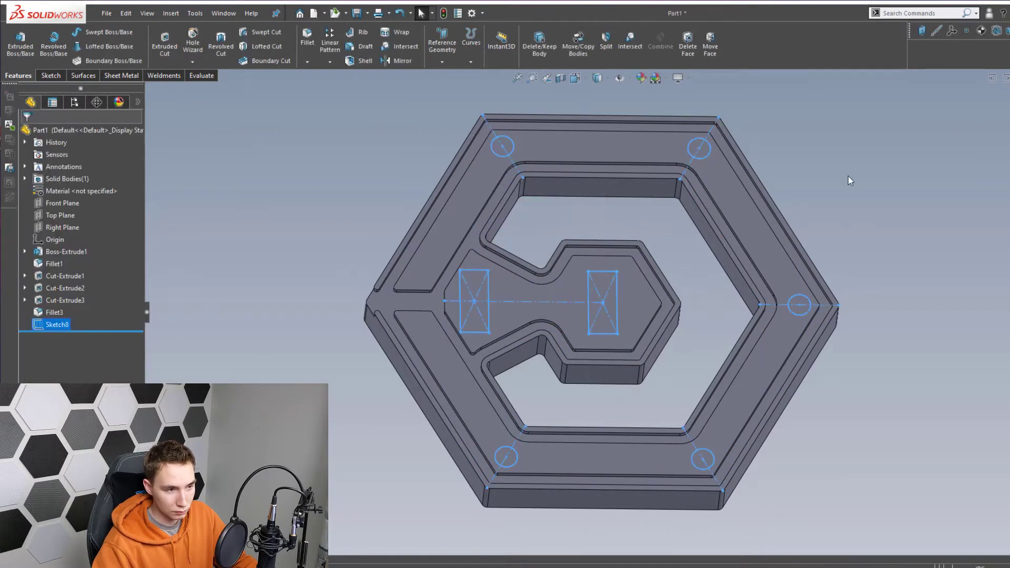
Reopen the circle-and-rectangle sketch and set the distance between the rectangles' centers to 5.50 in
{"action": "left_click", "coordinate": [44, 328]}
{"action": "left_click", "coordinate": [58, 288]}
{"action": "double_click", "coordinate": [547, 234]}
{"action": "left_click", "coordinate": [592, 245]}
{"action": "left_click", "coordinate": [498, 216]}
Extrude the five circles and two rectangles as bosses 0.5 in high
{"action": "left_click", "coordinate": [17, 76]}
{"action": "left_click", "coordinate": [21, 45]}
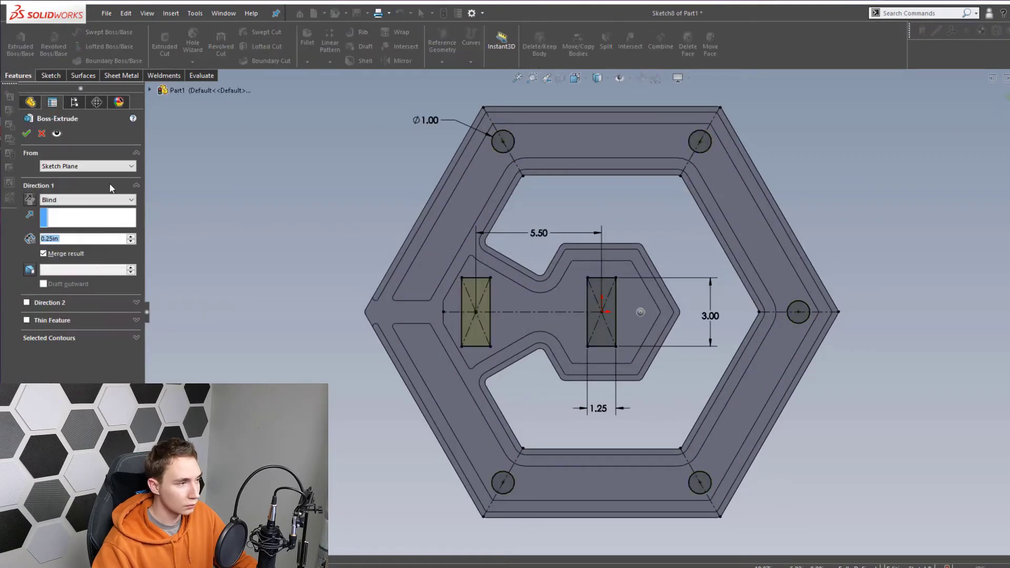
{"action": "type", "text": ".5"}
{"action": "key", "text": "Return"}
{"action": "left_click", "coordinate": [27, 134]}
Start a Fillet with a 0.125 in radius and select the faces and edges of both rectangular bosses
{"action": "scroll", "coordinate": [446, 277], "scroll_direction": "down", "scroll_amount": 4}
{"action": "mouse_move", "coordinate": [519, 245]}
{"action": "middle_mouse_down"}
{"action": "mouse_move", "coordinate": [497, 276]}
{"action": "mouse_move", "coordinate": [517, 237]}
{"action": "middle_mouse_up"}
{"action": "left_click", "coordinate": [521, 300]}
{"action": "scroll", "coordinate": [517, 236], "scroll_direction": "up", "scroll_amount": 3}
{"action": "left_click", "coordinate": [307, 39]}
{"action": "middle_click_drag", "start_coordinate": [555, 333], "coordinate": [538, 360]}
{"action": "left_click", "coordinate": [528, 340]}
{"action": "left_click", "coordinate": [518, 337]}
{"action": "left_click", "coordinate": [626, 380]}
{"action": "left_click", "coordinate": [674, 442]}
{"action": "middle_click_drag", "start_coordinate": [674, 442], "coordinate": [700, 463]}
{"action": "left_click", "coordinate": [700, 463]}
{"action": "left_click", "coordinate": [737, 240]}
{"action": "scroll", "coordinate": [737, 264], "scroll_direction": "up", "scroll_amount": 1}
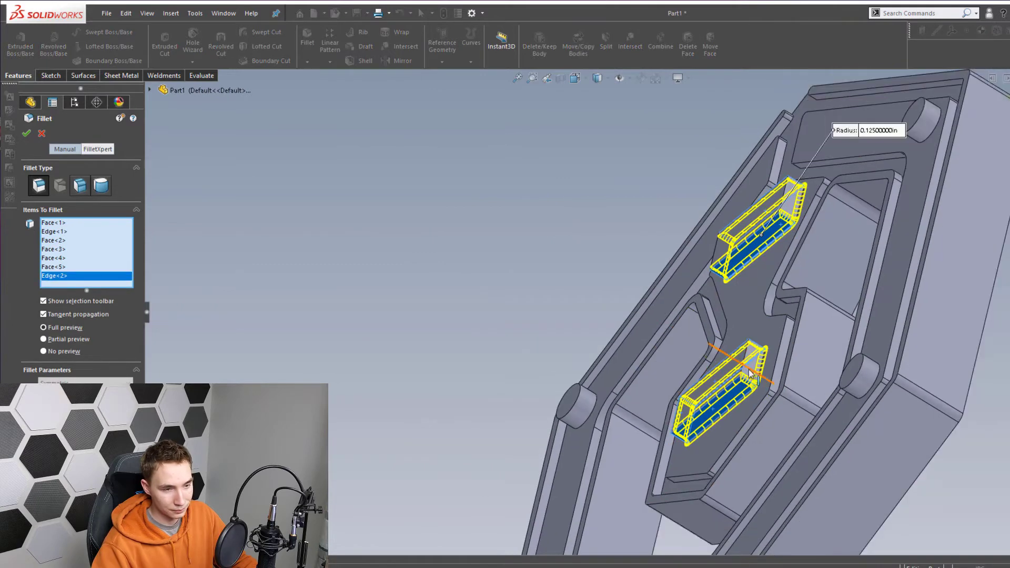
{"action": "left_click", "coordinate": [794, 190]}
Add the five round bosses to the fillet selection and apply the 0.125 in fillet
{"action": "middle_click_drag", "start_coordinate": [769, 221], "coordinate": [842, 184]}
{"action": "left_click", "coordinate": [842, 170]}
{"action": "left_click", "coordinate": [964, 281]}
{"action": "middle_click_drag", "start_coordinate": [802, 500], "coordinate": [779, 476]}
{"action": "left_click", "coordinate": [761, 470]}
{"action": "left_click", "coordinate": [775, 474]}
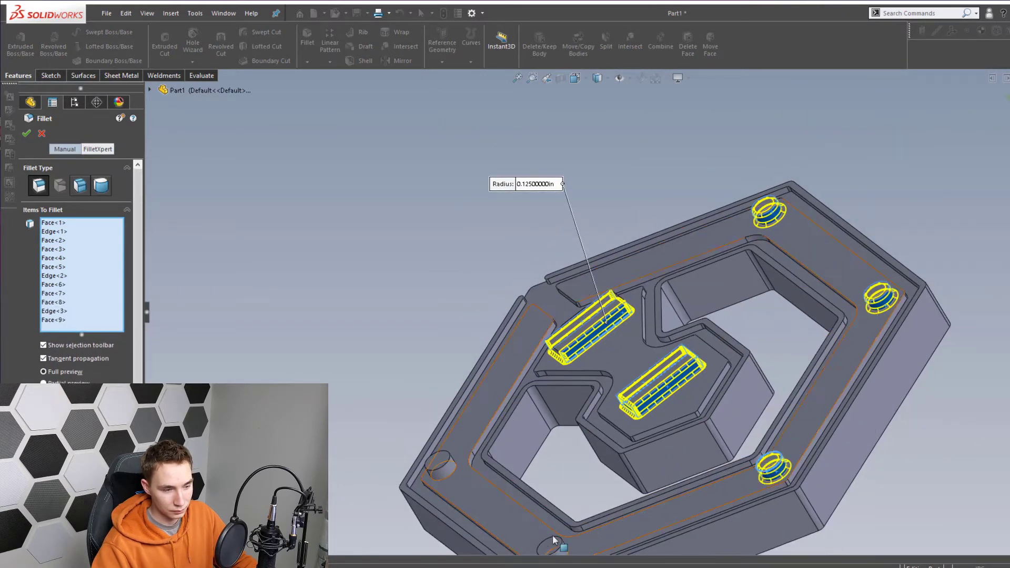
{"action": "scroll", "coordinate": [559, 546], "scroll_direction": "down", "scroll_amount": 1}
{"action": "left_click", "coordinate": [571, 545]}
{"action": "scroll", "coordinate": [571, 545], "scroll_direction": "up", "scroll_amount": 1}
{"action": "left_click", "coordinate": [459, 422]}
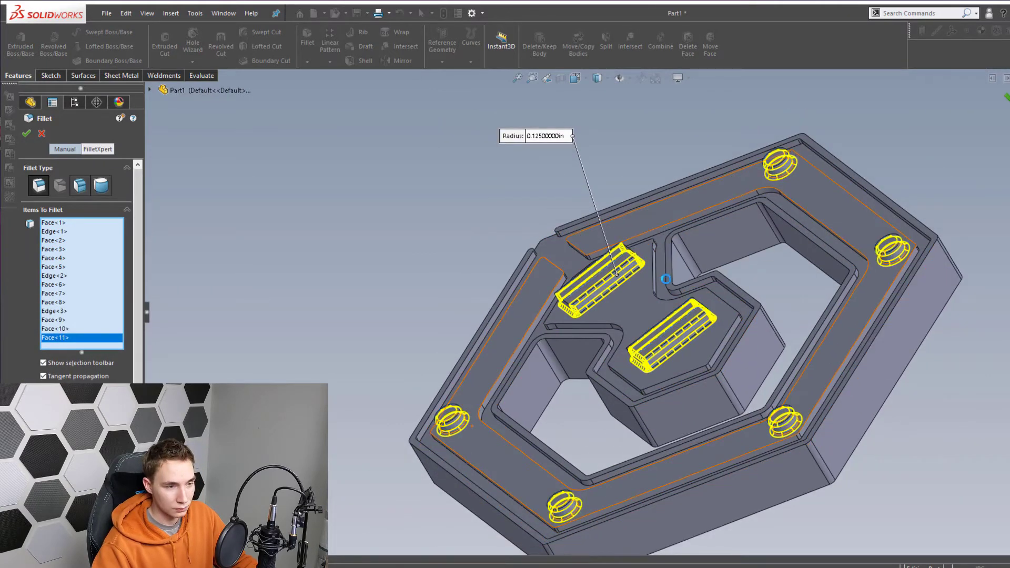
{"action": "key", "text": "Return"}
{"action": "middle_click_drag", "start_coordinate": [616, 274], "coordinate": [649, 314]}
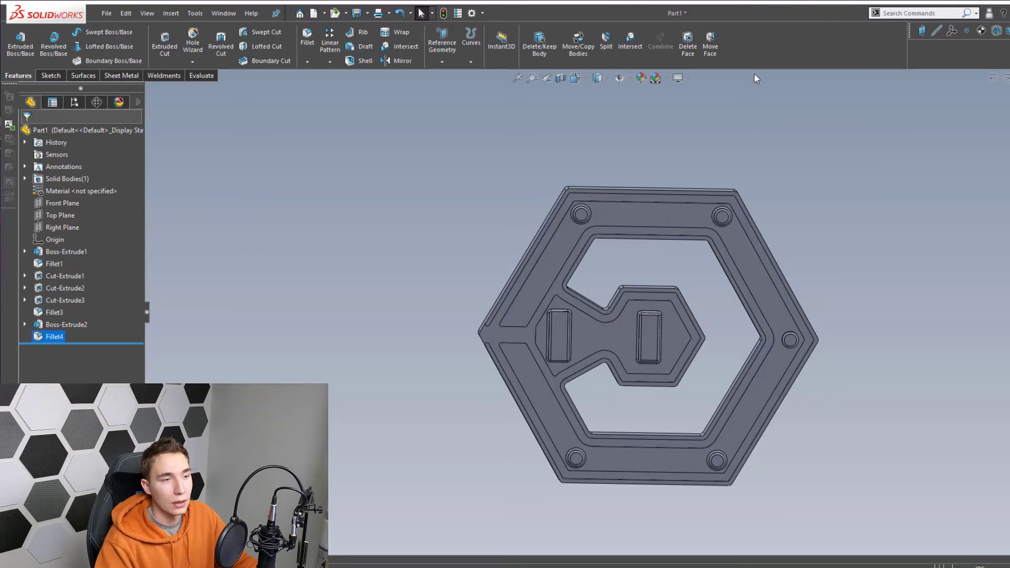
Start a sketch on the C-shaped ring's face and draw a vertical line across its upper arm at the midpoint, from outer edge to cutout
{"action": "left_click", "coordinate": [613, 138]}
{"action": "key", "text": "s"}
{"action": "left_click", "coordinate": [640, 152]}
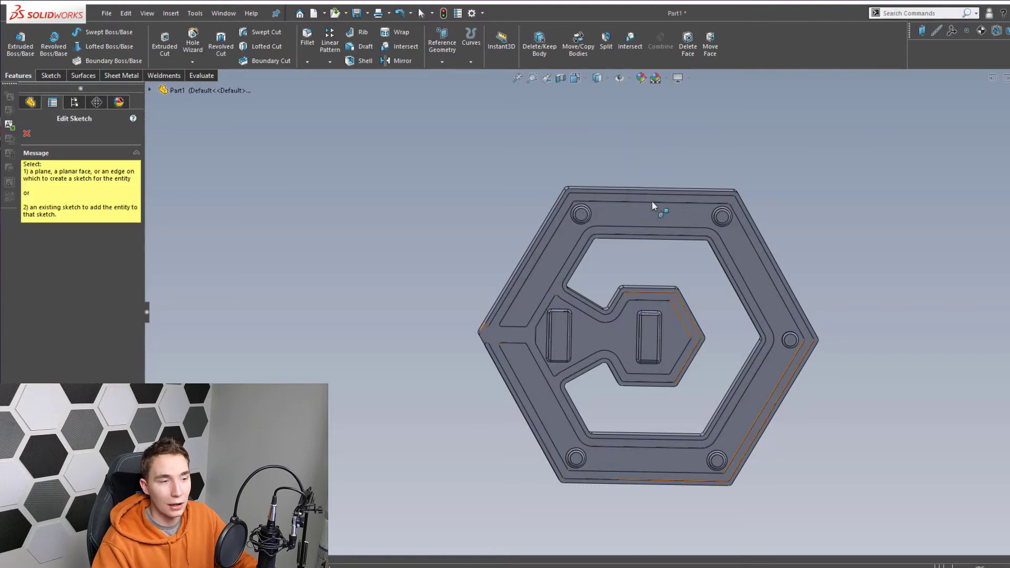
{"action": "left_click", "coordinate": [650, 216]}
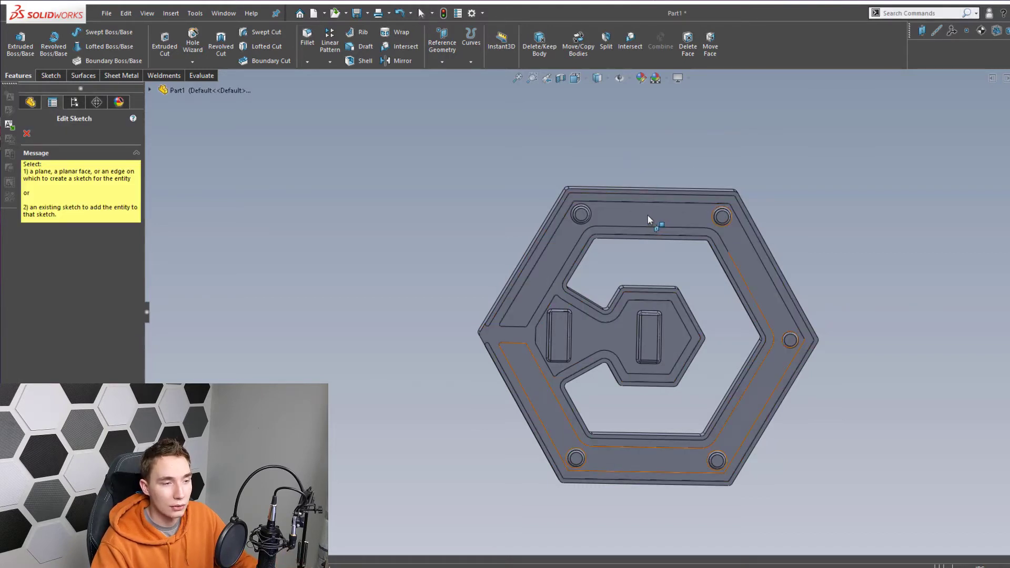
{"action": "key", "text": "s"}
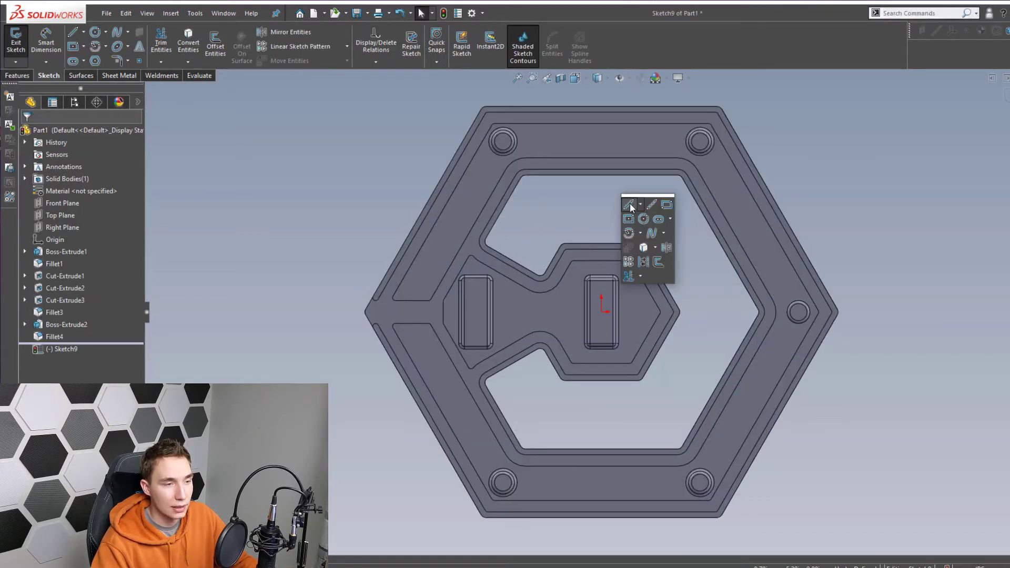
{"action": "left_click", "coordinate": [629, 201]}
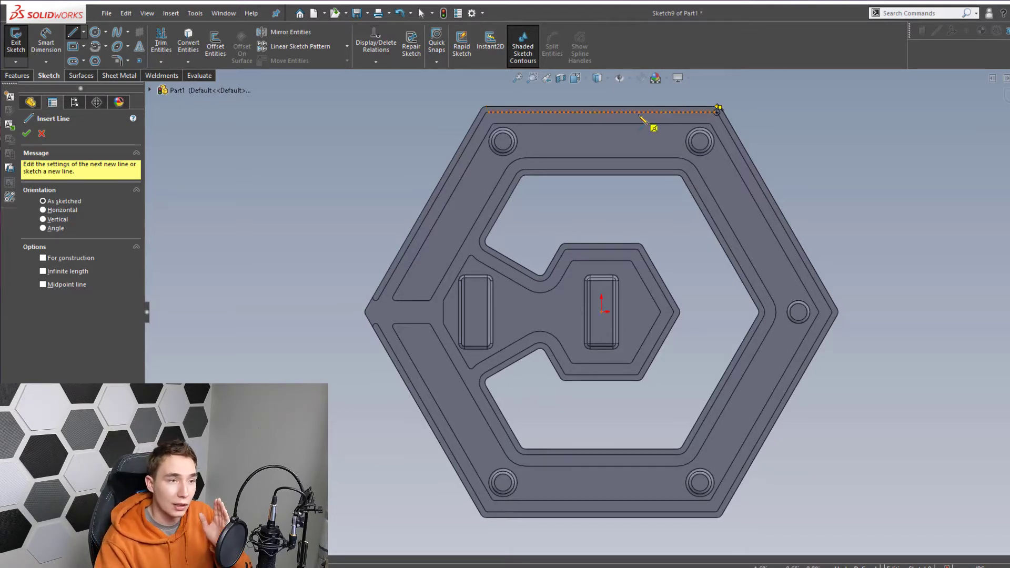
{"action": "left_click", "coordinate": [601, 106]}
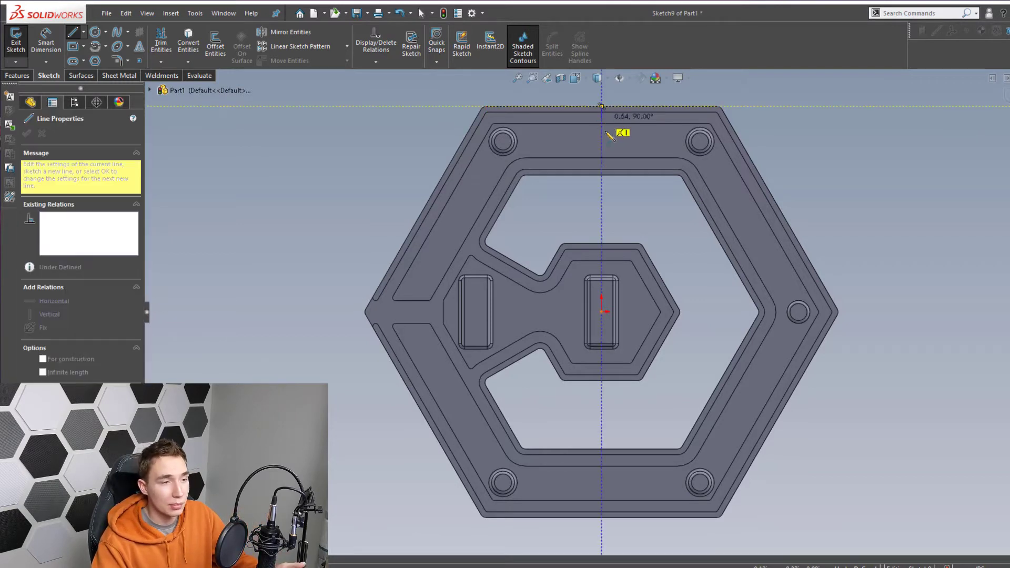
{"action": "left_click", "coordinate": [601, 174]}
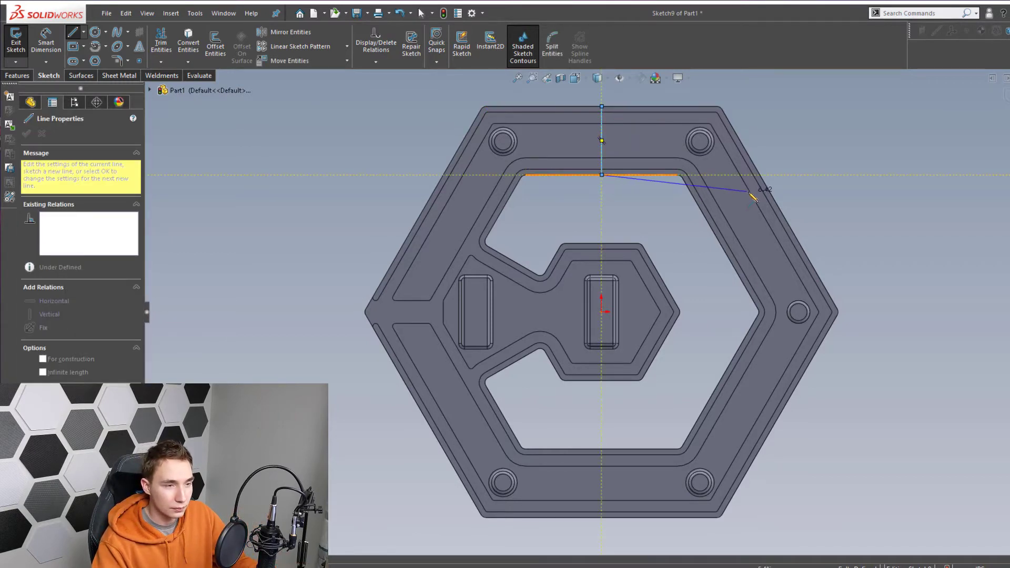
{"action": "key", "text": "Escape"}
Sketch a line across the ring's upper-right arm from the outer edge's midpoint to the cutout edge, perpendicular to the arm
{"action": "key", "text": "s"}
{"action": "left_click", "coordinate": [812, 144]}
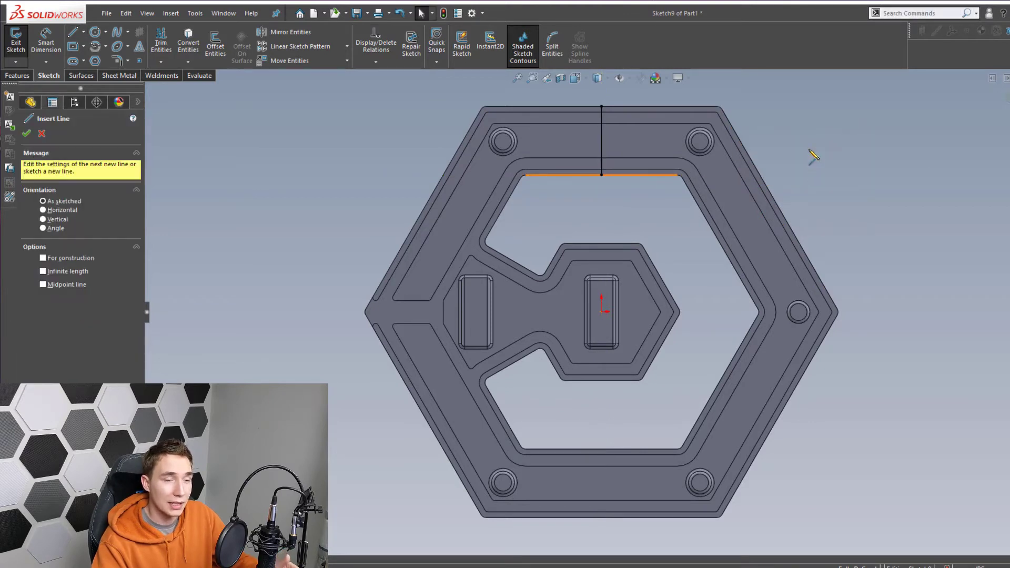
{"action": "left_click", "coordinate": [780, 210]}
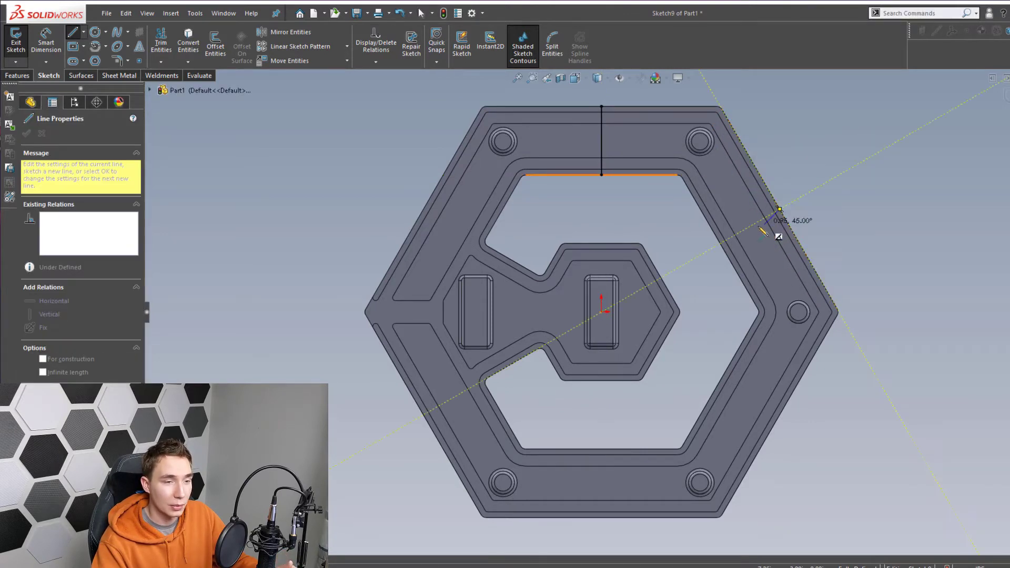
{"action": "left_click", "coordinate": [720, 243]}
{"action": "key", "text": "Escape"}
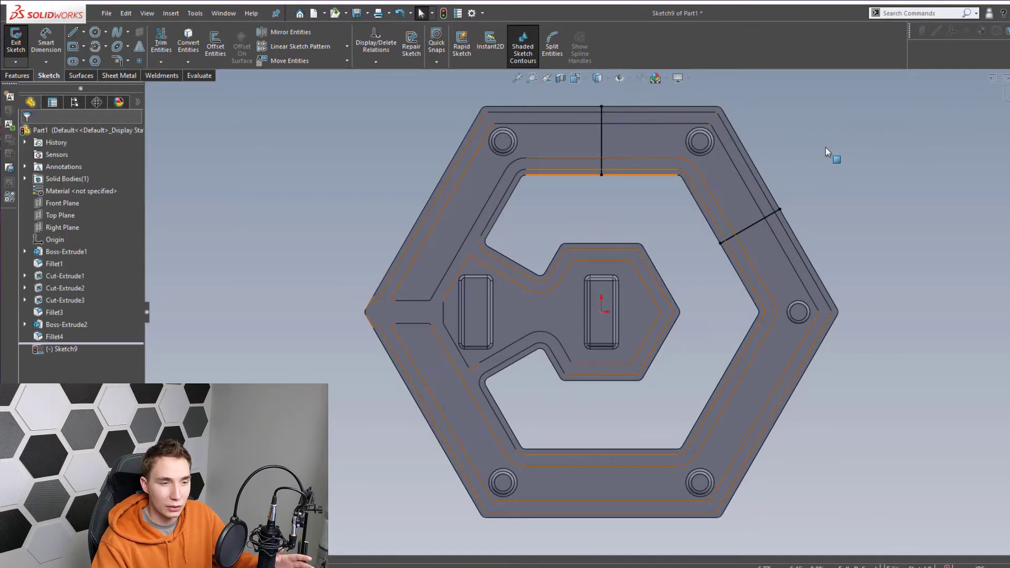
Try a corner rectangle of about 7.79 by 6.00 in from the upper edge's midpoint over the upper-right corner, and delete it
{"action": "key", "text": "s"}
{"action": "left_click", "coordinate": [876, 174]}
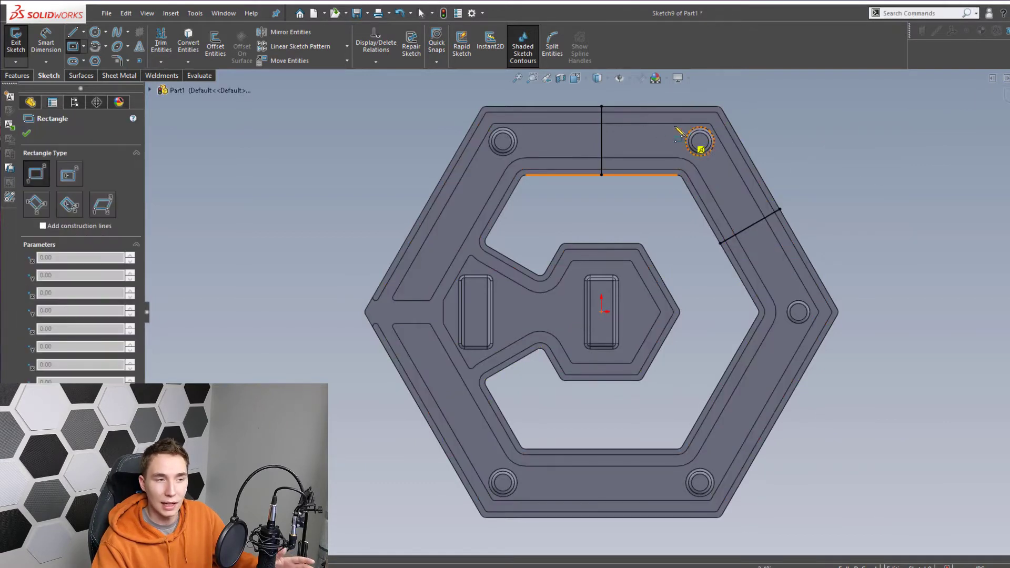
{"action": "left_click", "coordinate": [602, 107]}
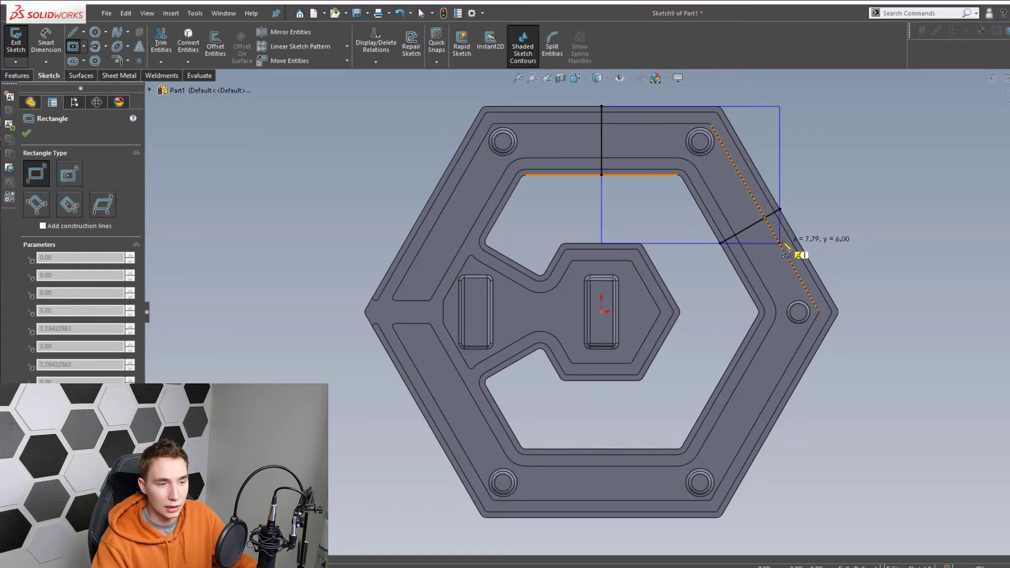
{"action": "left_click", "coordinate": [780, 243]}
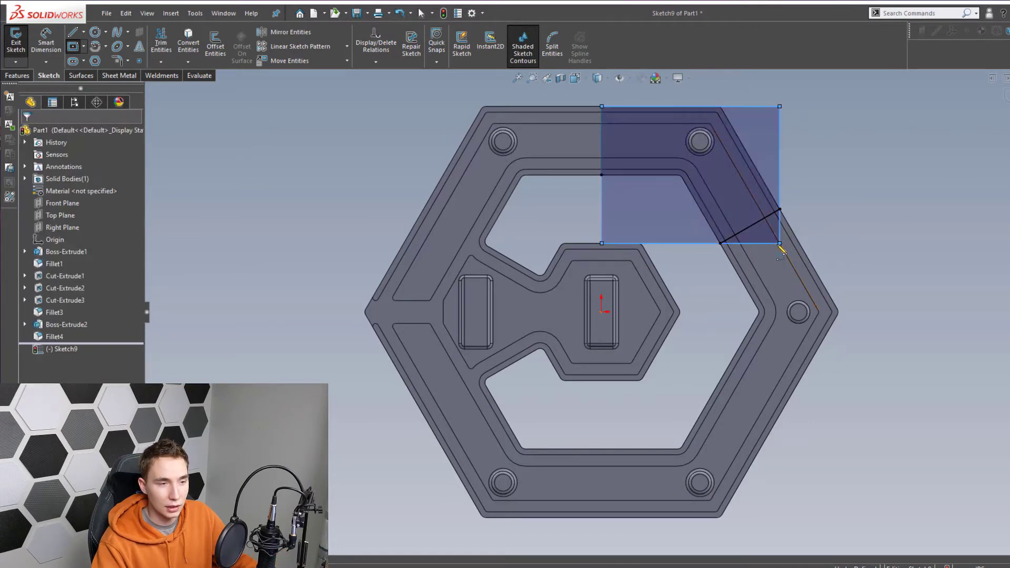
{"action": "left_click", "coordinate": [708, 108]}
{"action": "key", "text": "Escape"}
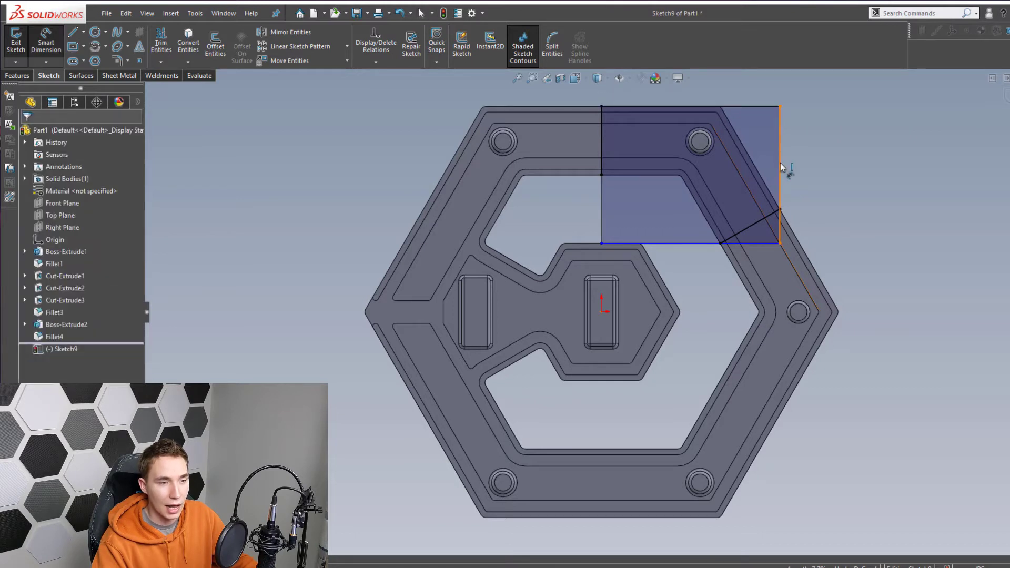
{"action": "left_click", "coordinate": [780, 165]}
{"action": "key", "text": "Escape"}
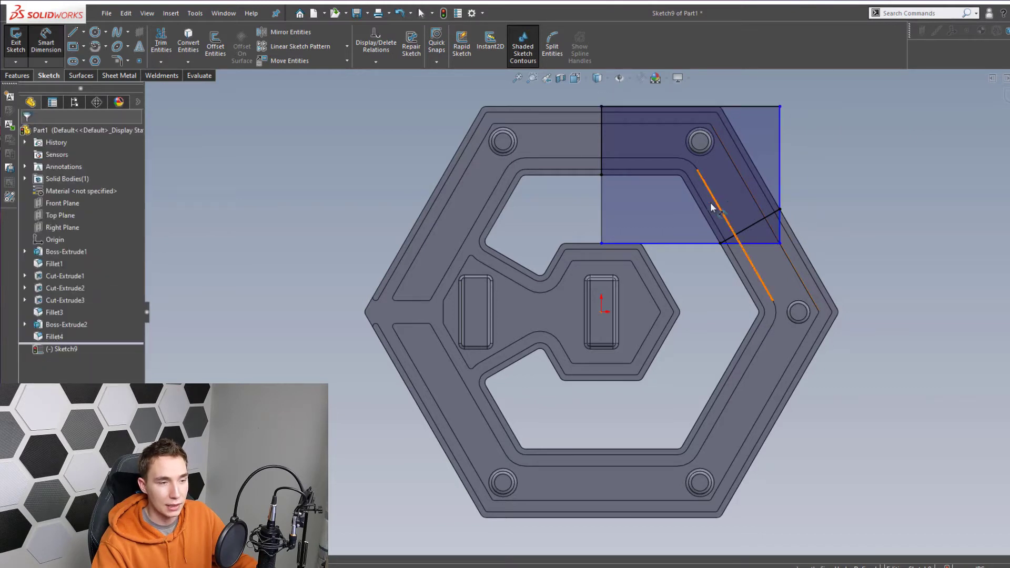
{"action": "key", "text": "Escape"}
{"action": "left_click", "coordinate": [659, 197]}
{"action": "key", "text": "Delete"}
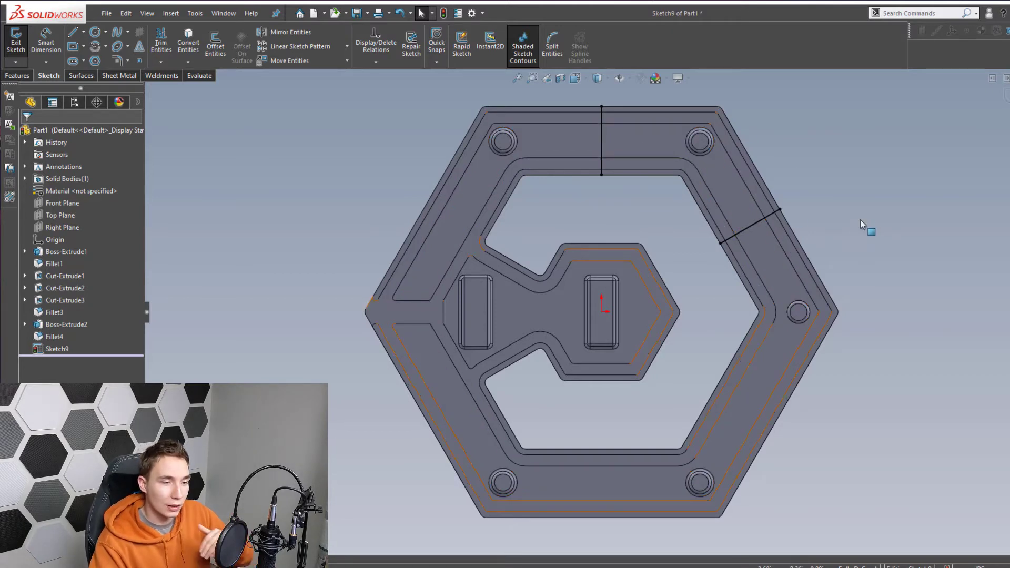
Sketch a line across the ring's lower-right arm from the cutout edge's midpoint to the outer edge, perpendicular to the arm
{"action": "key", "text": "s"}
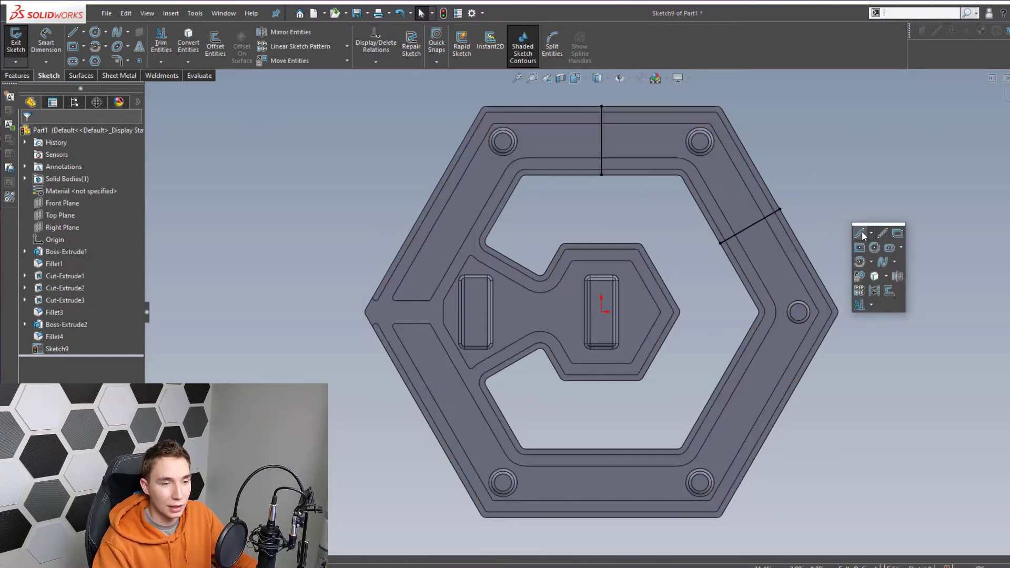
{"action": "left_click", "coordinate": [861, 233]}
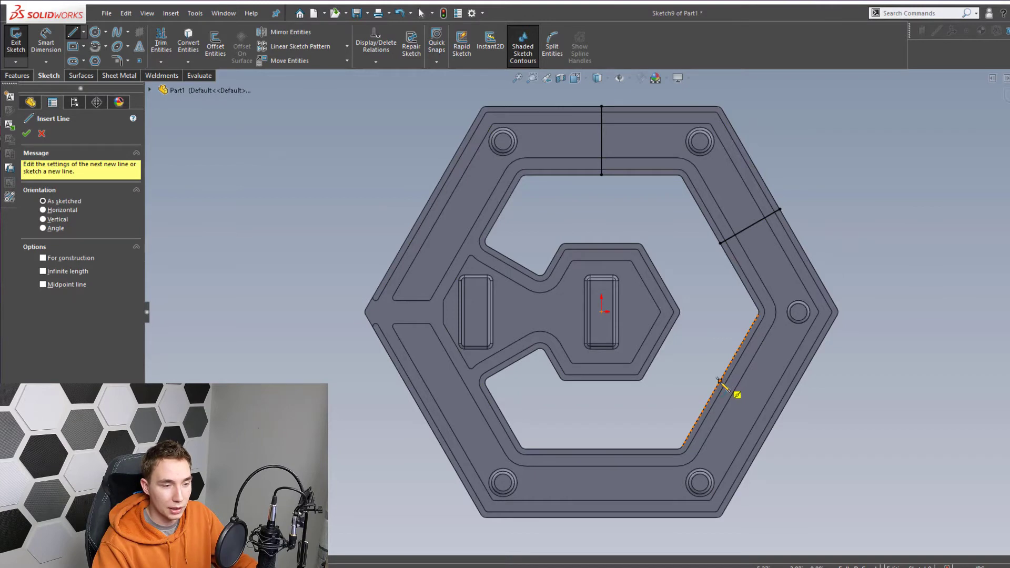
{"action": "left_click", "coordinate": [719, 381]}
{"action": "left_click", "coordinate": [780, 415]}
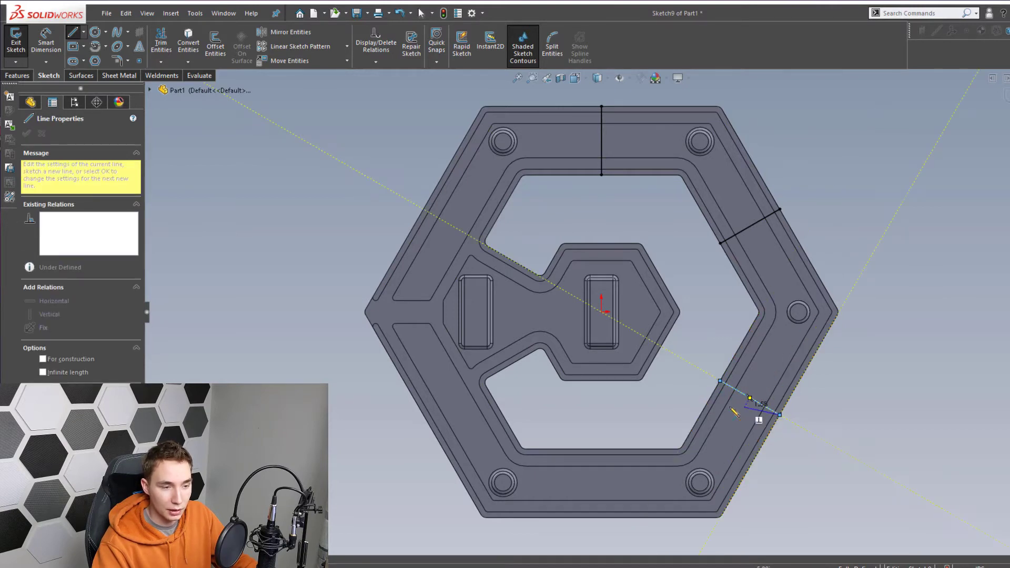
{"action": "key", "text": "Escape"}
Draw a vertical line across the ring's lower arm from the cutout edge's midpoint to the outer edge
{"action": "key", "text": "s"}
{"action": "left_click", "coordinate": [646, 419]}
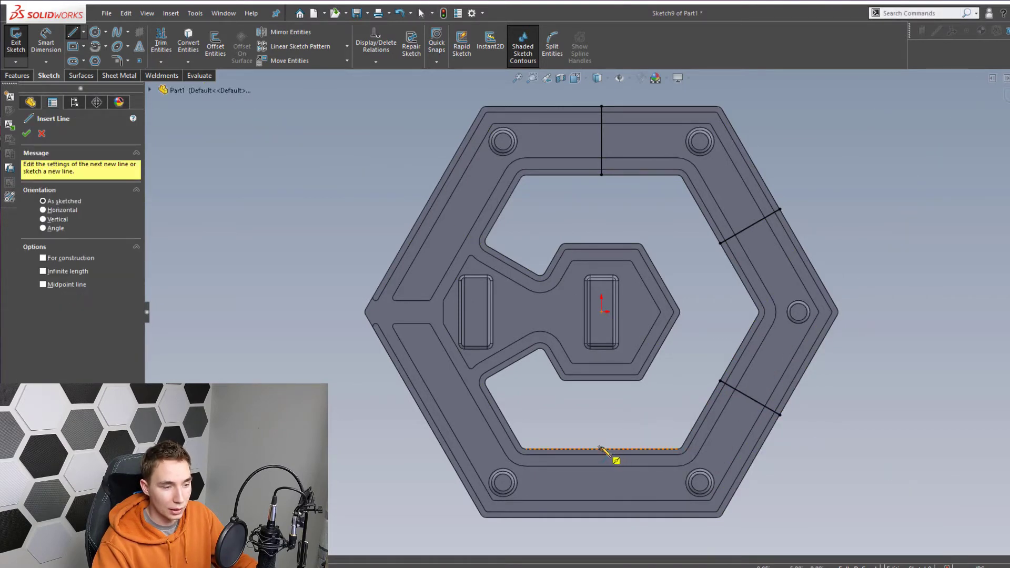
{"action": "left_click", "coordinate": [601, 450]}
{"action": "left_click", "coordinate": [602, 513]}
{"action": "key", "text": "Escape"}
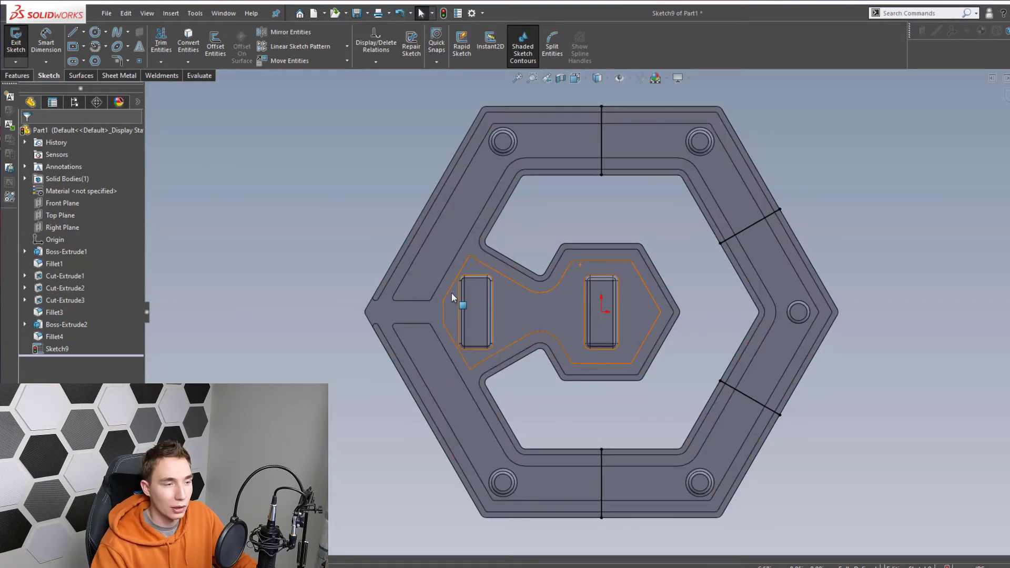
{"action": "key", "text": "l"}
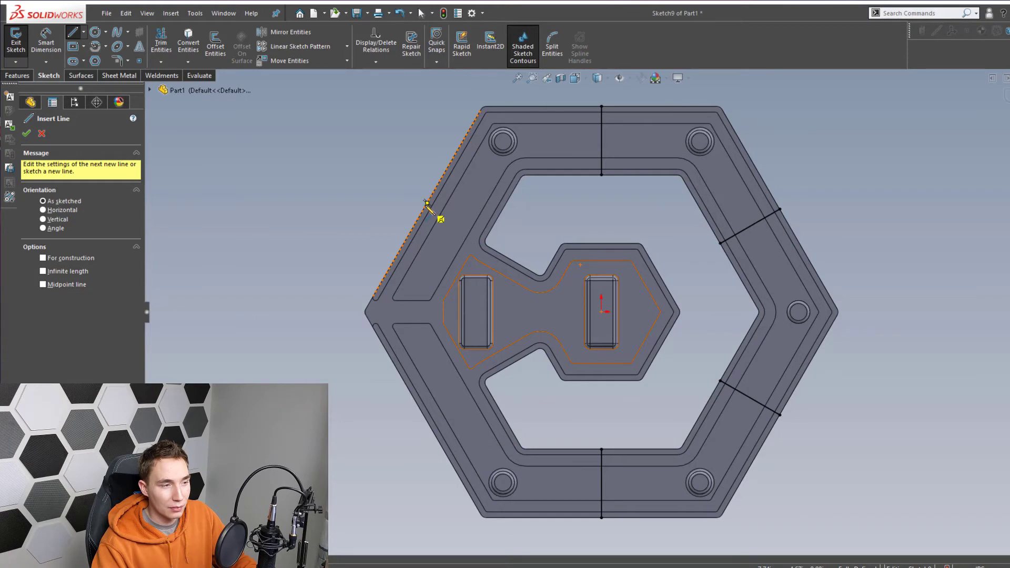
{"action": "left_click", "coordinate": [427, 203]}
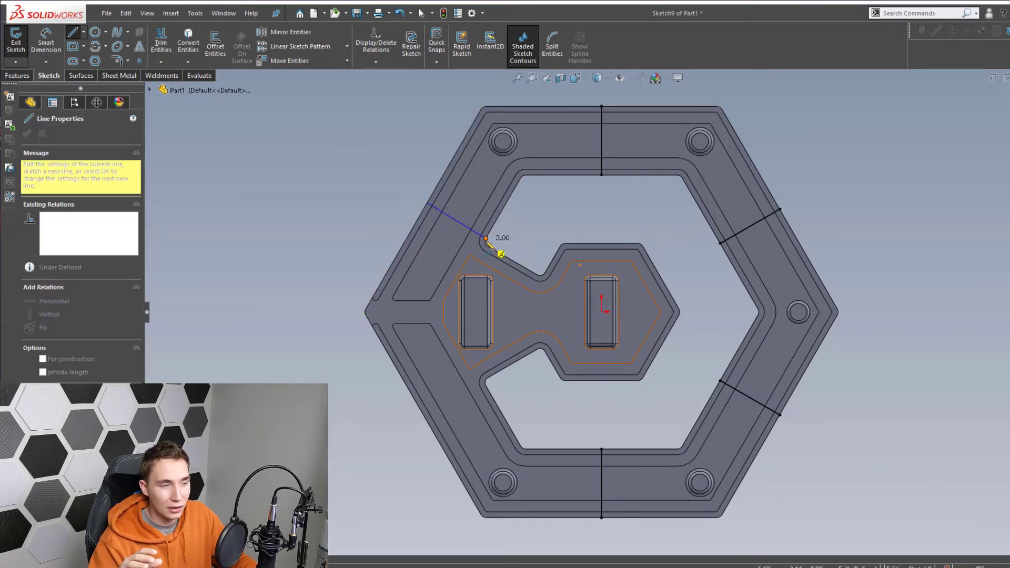
{"action": "key", "text": "Escape"}
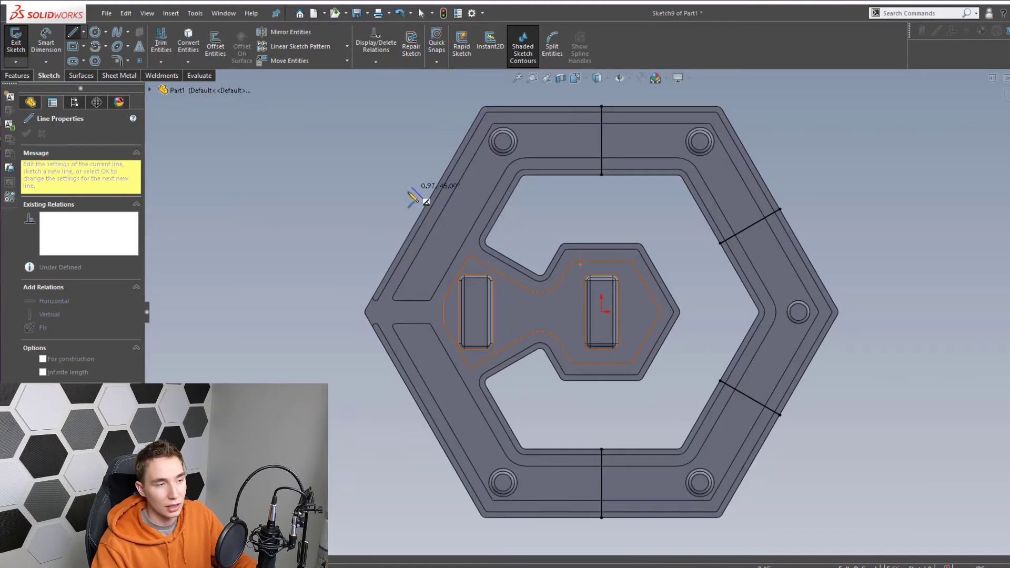
Draw a vertical line across the neck leading to the inner hexagon, between the midpoints of its two slanted edges
{"action": "key", "text": "s"}
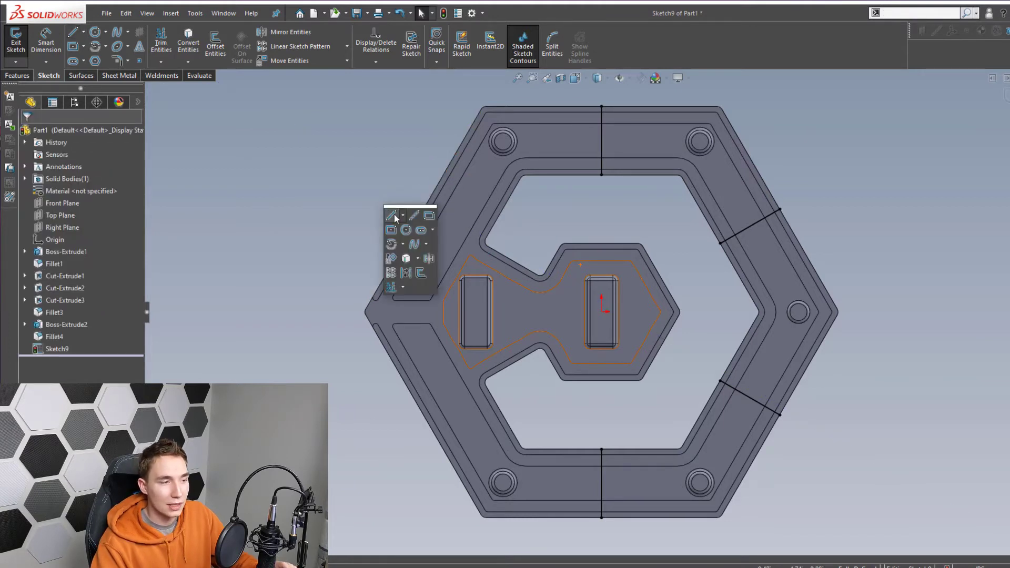
{"action": "left_click", "coordinate": [391, 216]}
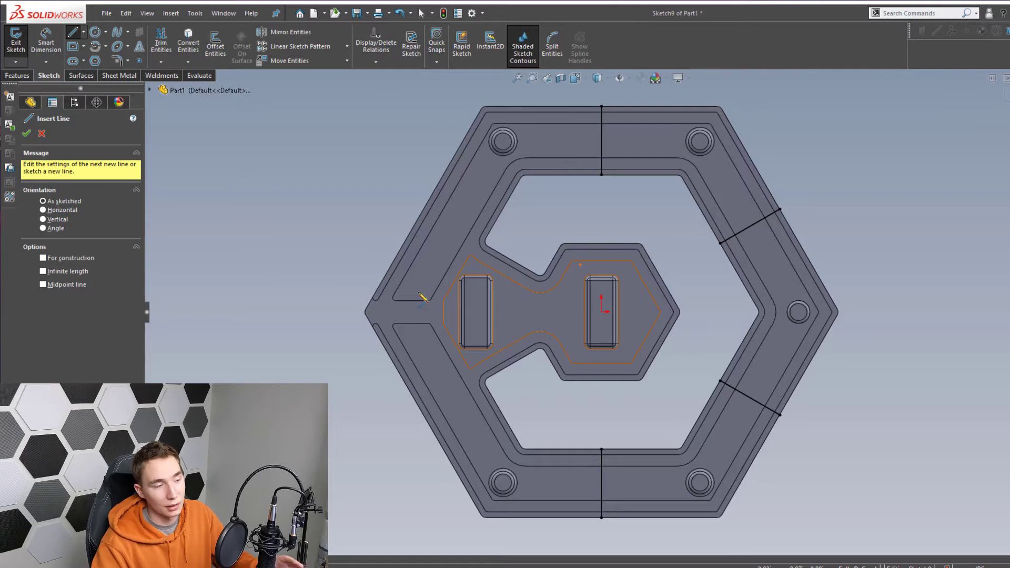
{"action": "left_click", "coordinate": [512, 261]}
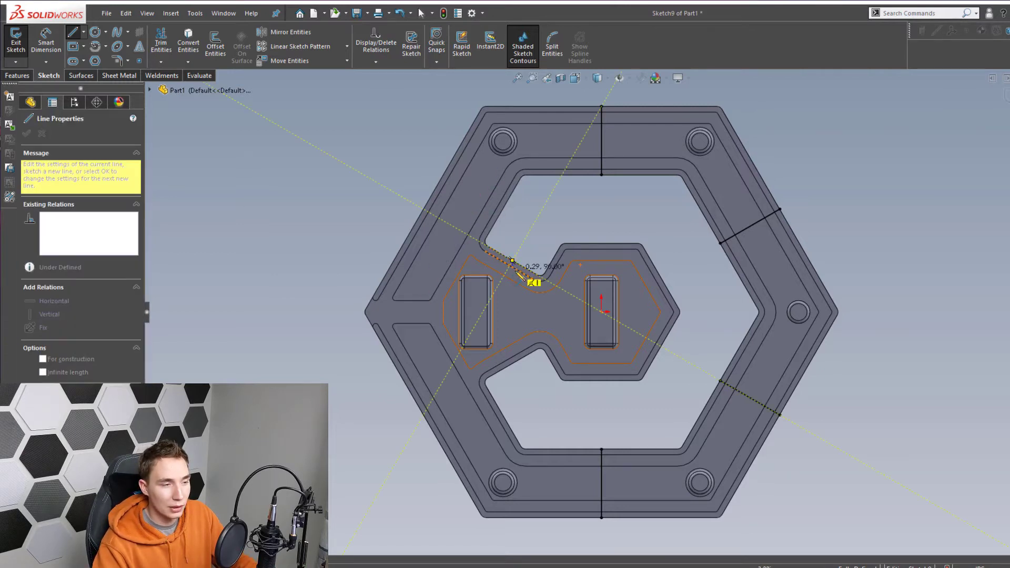
{"action": "left_click", "coordinate": [512, 363]}
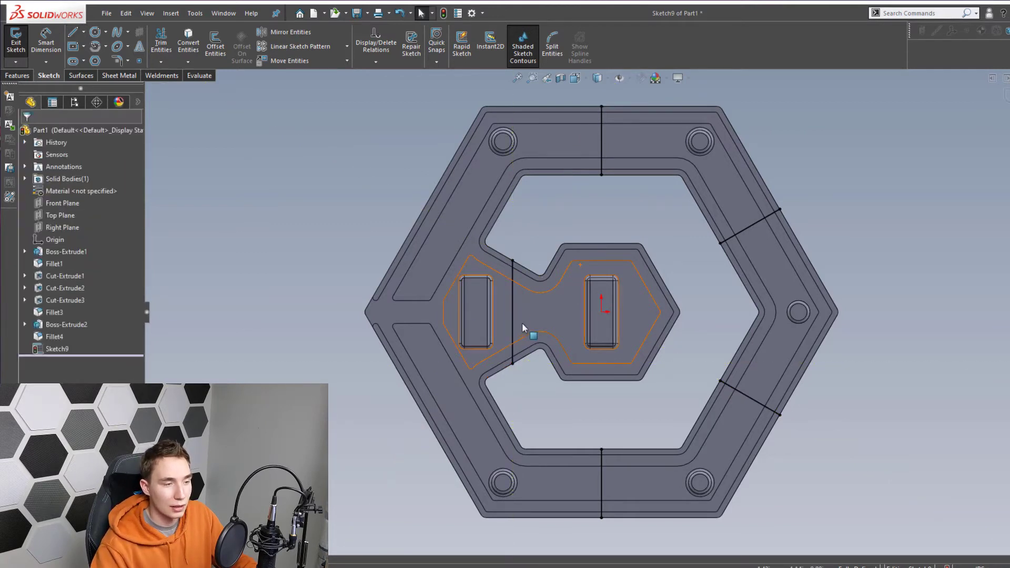
Try a corner rectangle about 7.40 in wide around the inner hexagon, starting above the neck line, and delete it
{"action": "key", "text": "s"}
{"action": "left_click", "coordinate": [564, 325]}
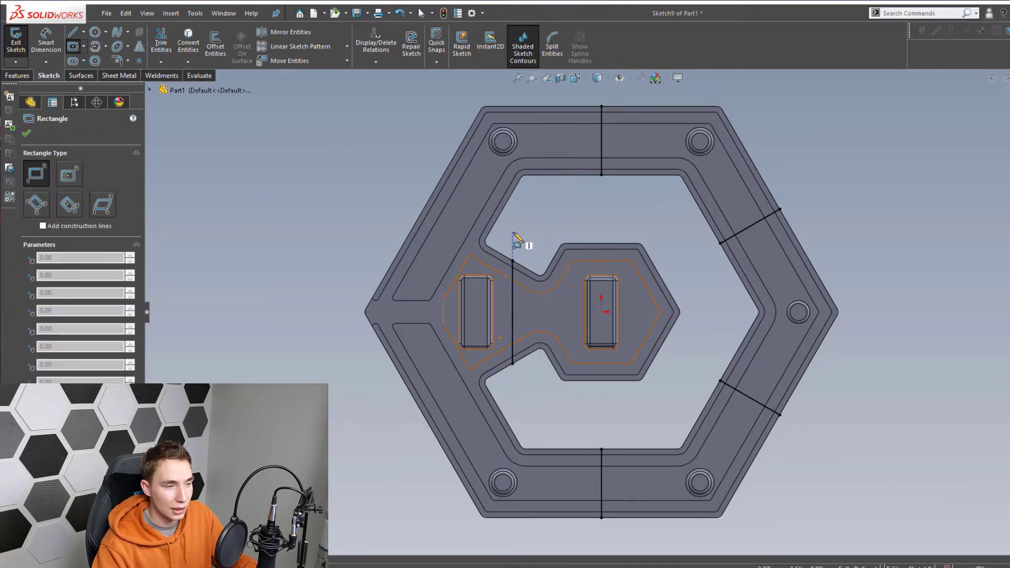
{"action": "left_click", "coordinate": [513, 232]}
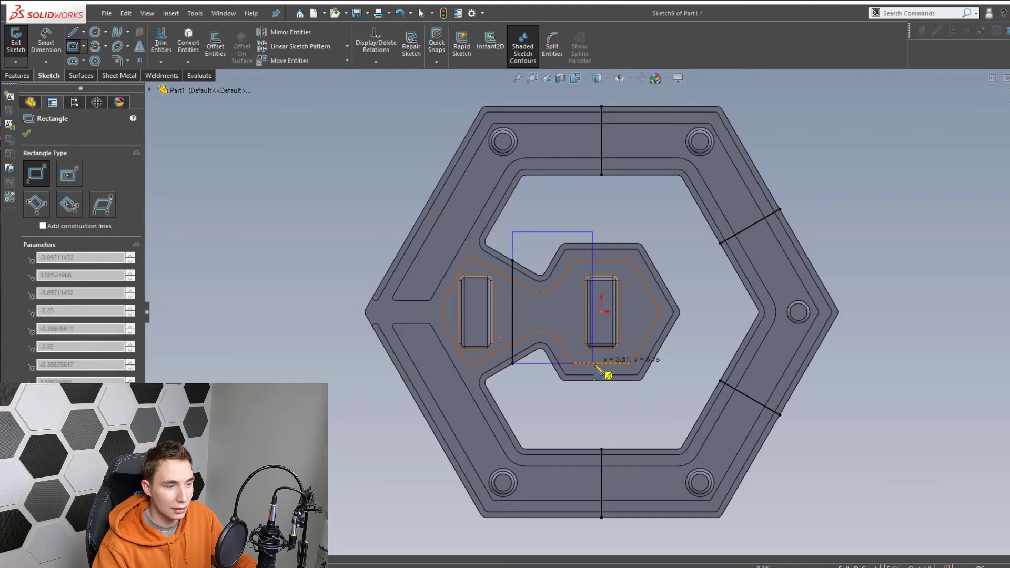
{"action": "left_click", "coordinate": [681, 386]}
{"action": "key", "text": "Escape"}
{"action": "left_click", "coordinate": [642, 387]}
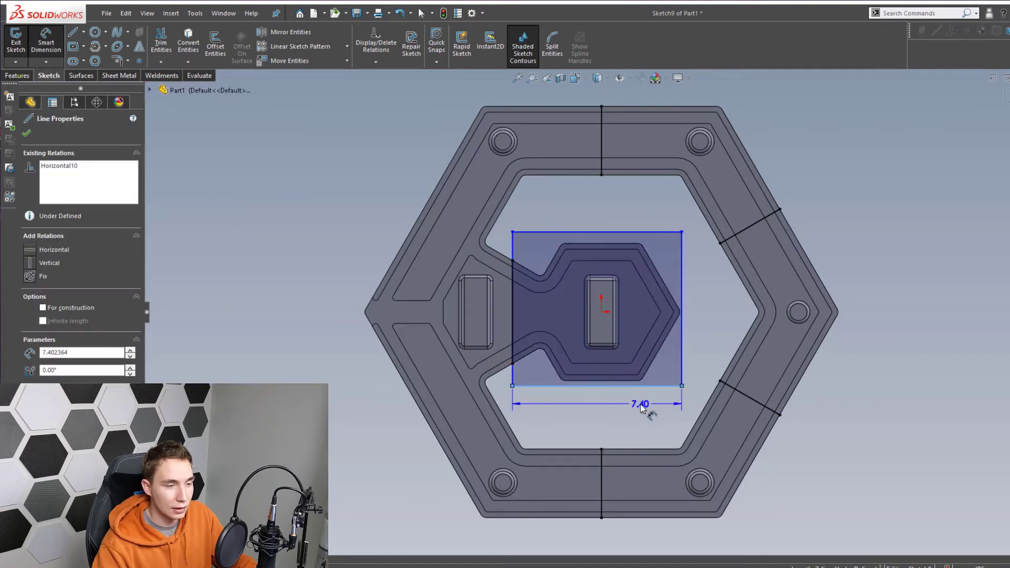
{"action": "key", "text": "Escape"}
{"action": "left_click", "coordinate": [682, 352]}
{"action": "key", "text": "Escape"}
{"action": "left_click", "coordinate": [664, 371]}
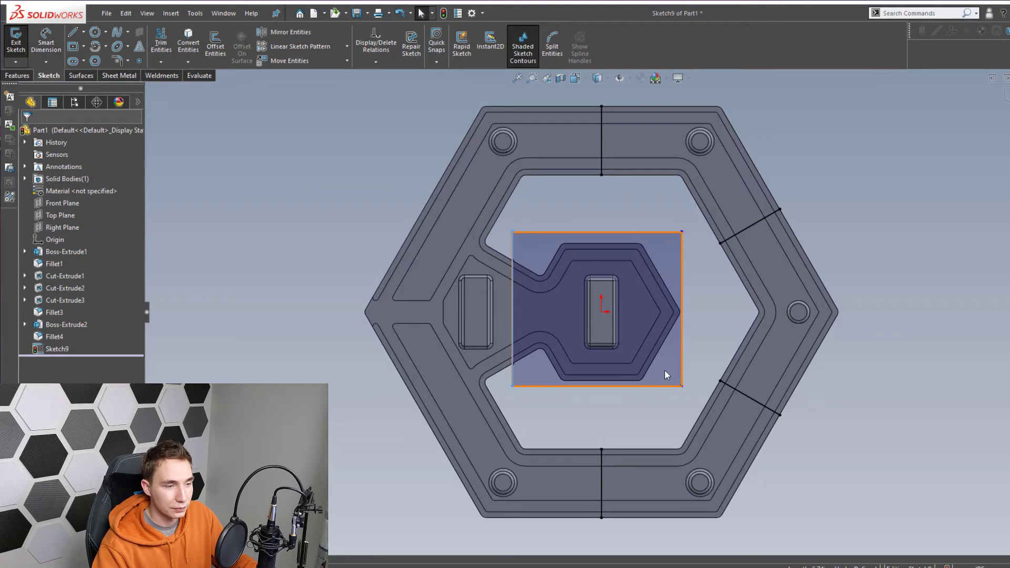
{"action": "key", "text": "Delete"}
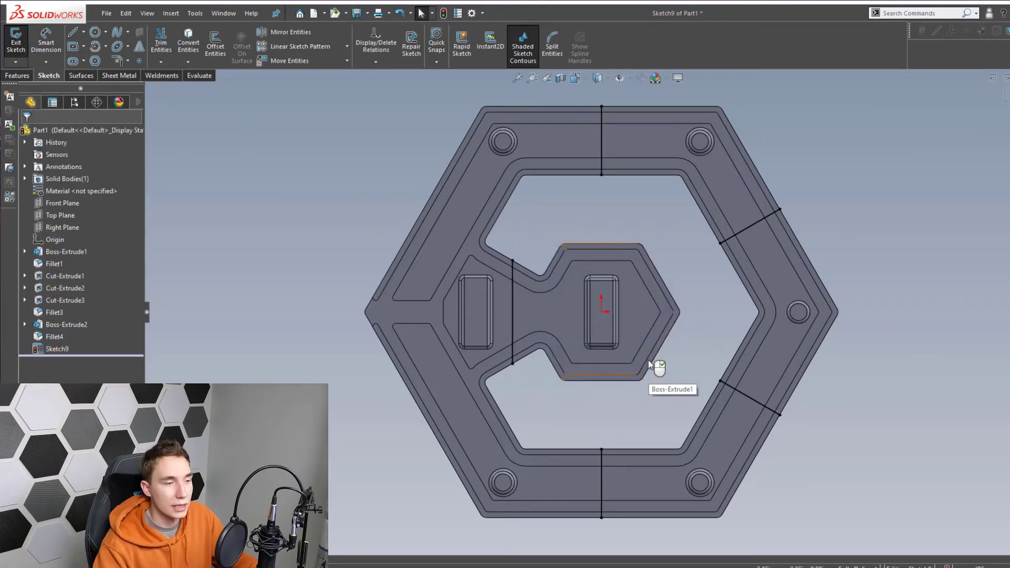
Sketch a line across the ring's upper-left arm from the cutout edge's midpoint to the outer edge, square to the arm
{"action": "key", "text": "s"}
{"action": "left_click", "coordinate": [296, 151]}
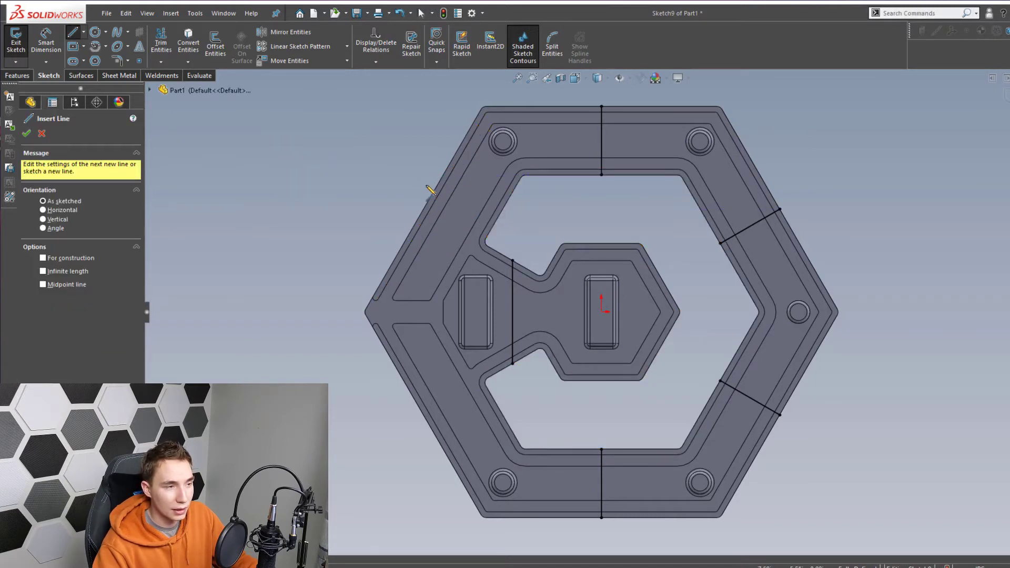
{"action": "left_click", "coordinate": [503, 208]}
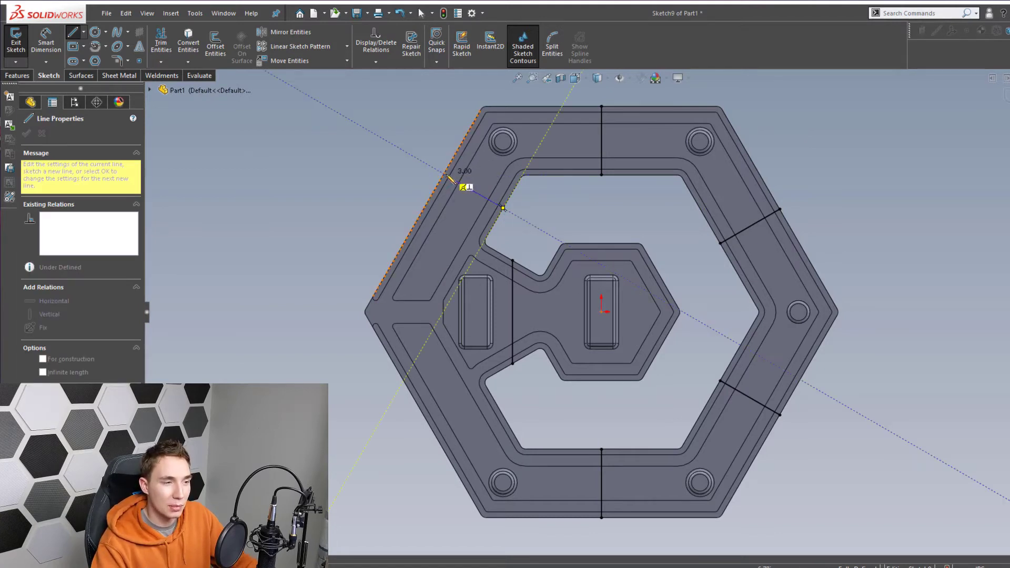
{"action": "left_click", "coordinate": [443, 174]}
{"action": "key", "text": "Escape"}
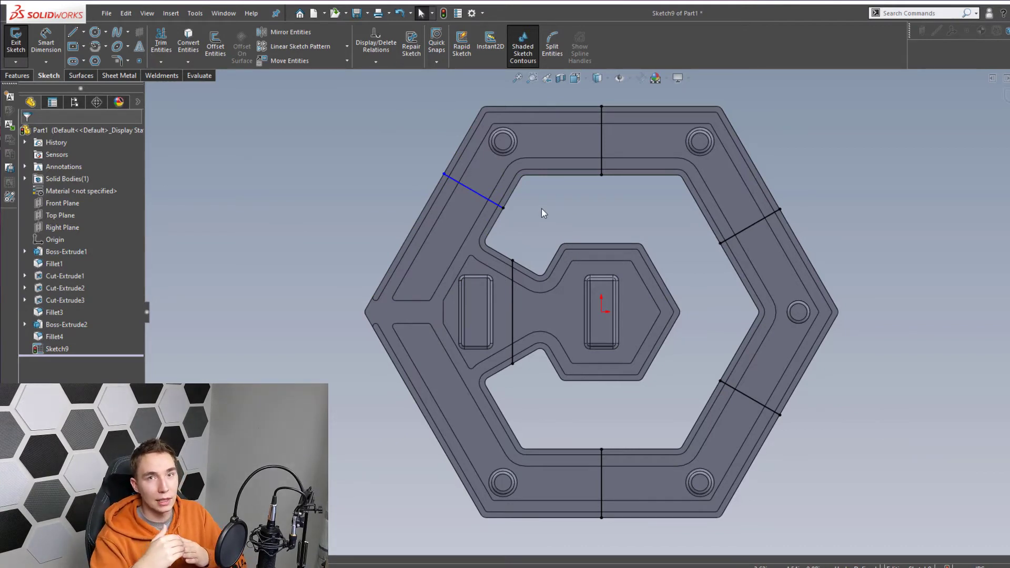
Sketch a line across the ring's lower-left arm from cutout edge to outer edge and make it perpendicular to the cutout edge
{"action": "key", "text": "s"}
{"action": "left_click", "coordinate": [427, 206]}
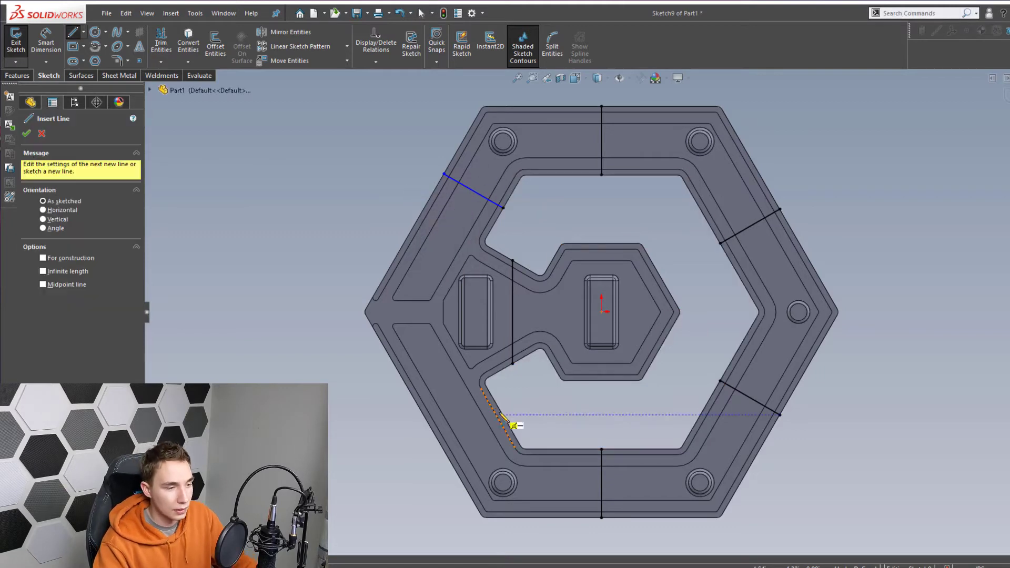
{"action": "left_click", "coordinate": [503, 416]}
{"action": "left_click", "coordinate": [445, 450]}
{"action": "key", "text": "Escape"}
{"action": "left_click", "coordinate": [470, 435]}
{"action": "left_click", "coordinate": [512, 431], "text": "ctrl"}
{"action": "left_click", "coordinate": [560, 383]}
Make the upper-left arm's line perpendicular to the adjacent cutout edge
{"action": "left_click", "coordinate": [477, 192]}
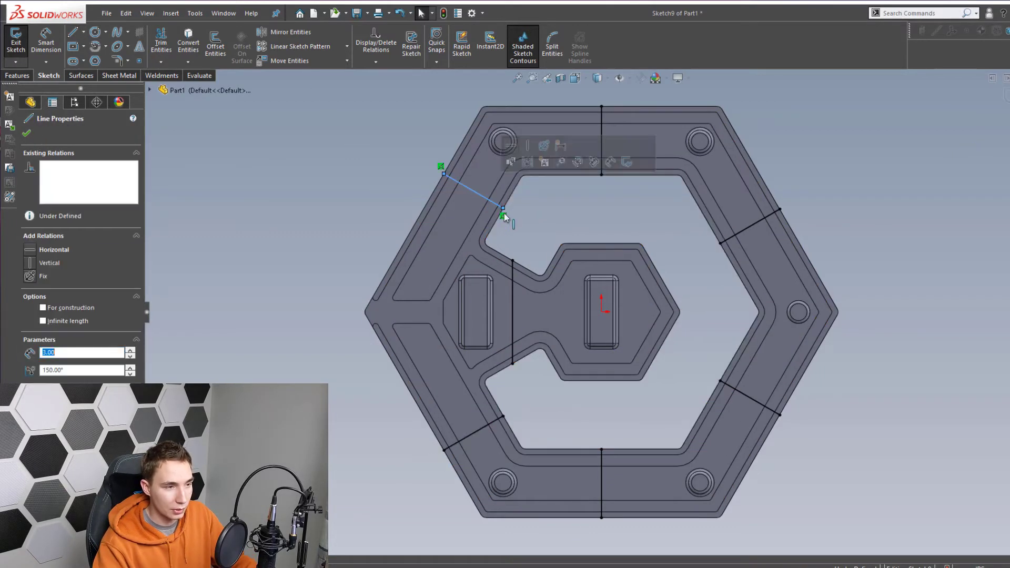
{"action": "left_click", "coordinate": [497, 220], "text": "ctrl"}
{"action": "left_click", "coordinate": [552, 178]}
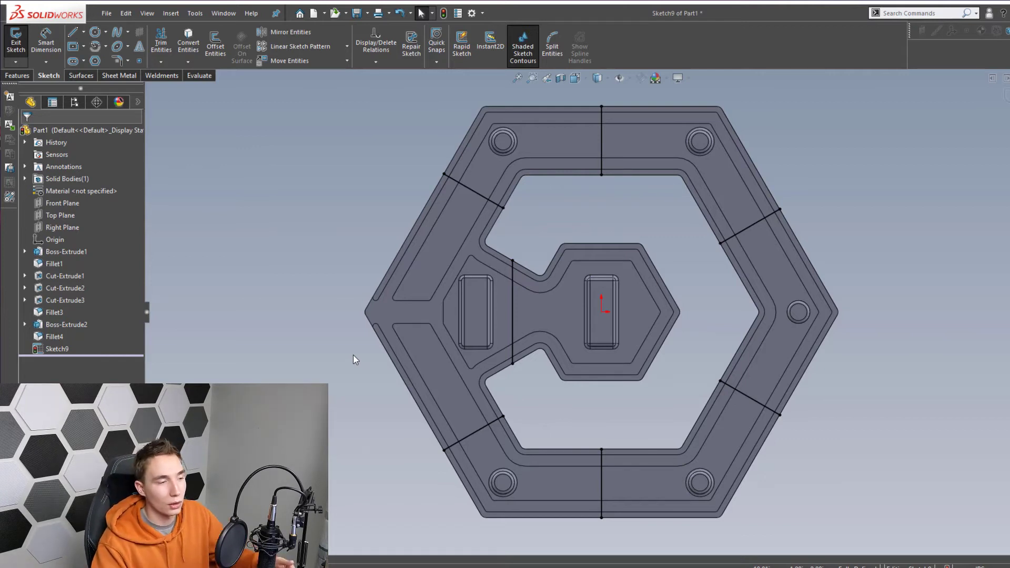
Draw a horizontal line from the ring's leftmost vertex to the midpoint of the neck line and exit the sketch
{"action": "key", "text": "s"}
{"action": "left_click", "coordinate": [358, 273]}
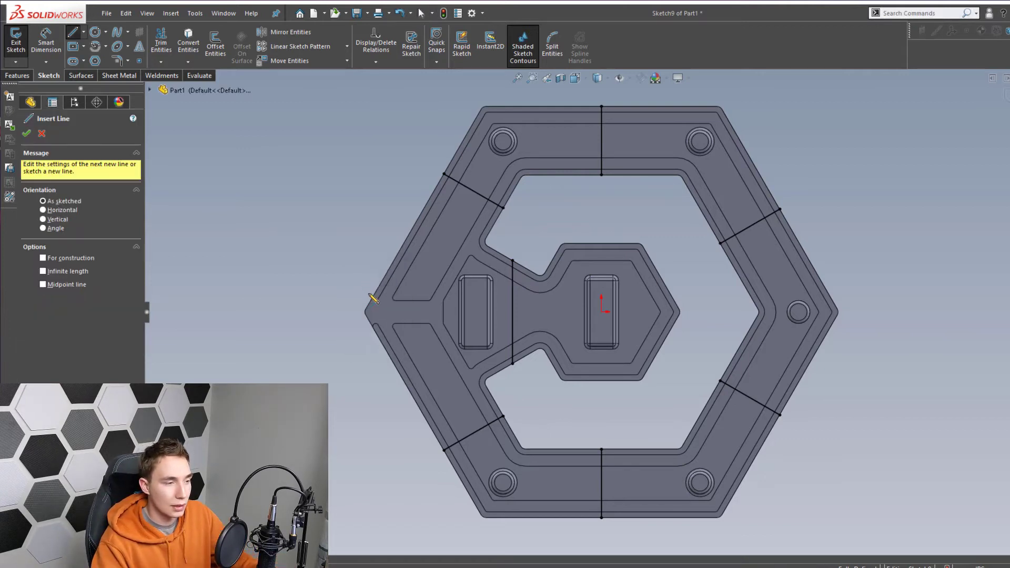
{"action": "mouse_move", "coordinate": [365, 311]}
{"action": "left_mouse_down"}
{"action": "mouse_move", "coordinate": [520, 314]}
{"action": "mouse_move", "coordinate": [512, 312]}
{"action": "left_mouse_up"}
{"action": "key", "text": "Escape"}
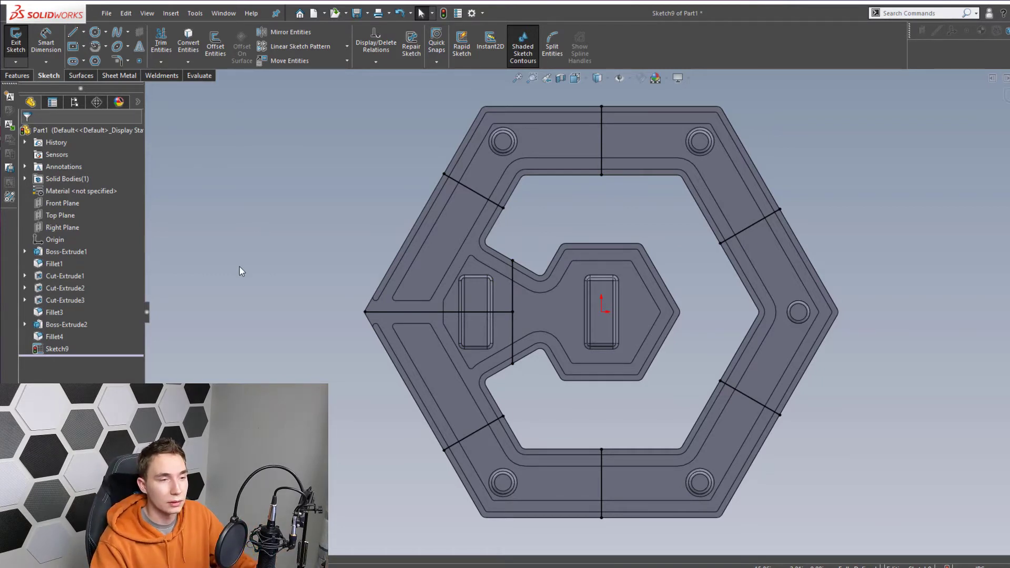
{"action": "left_click", "coordinate": [1006, 96]}
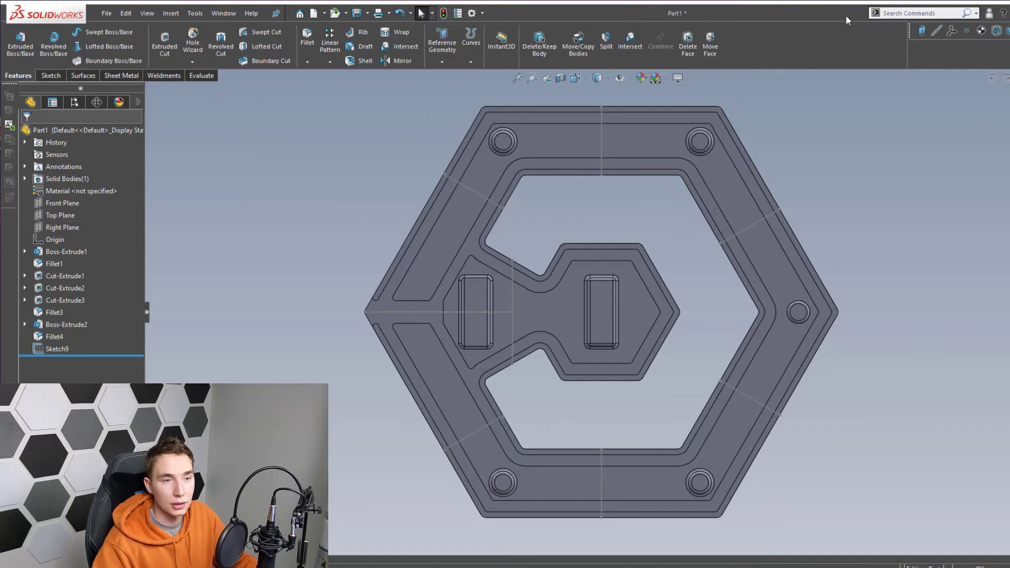
Find and start the Split command, choosing the Part and Assembly document templates
{"action": "left_click", "coordinate": [896, 13]}
{"action": "type", "text": "s"}
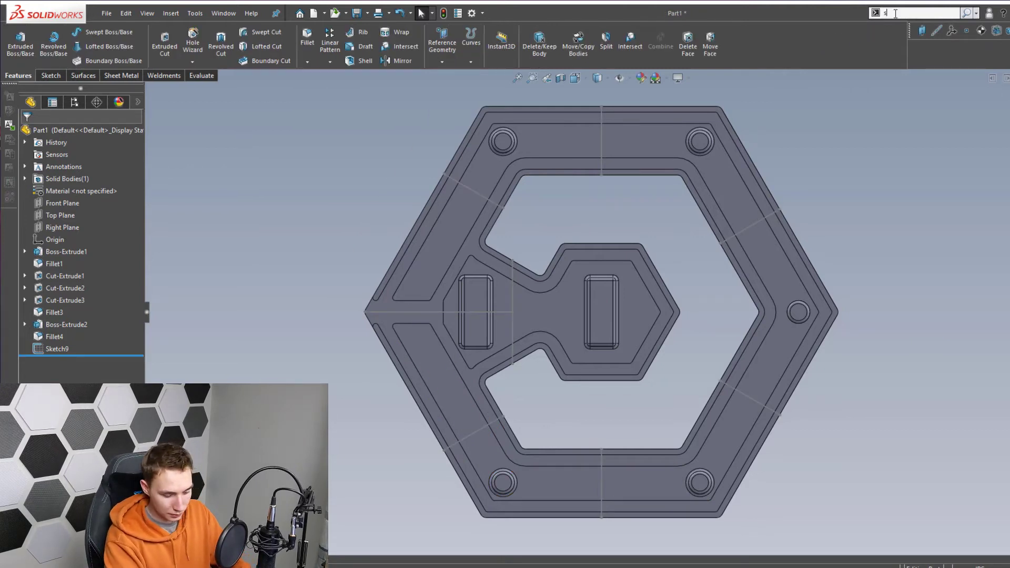
{"action": "type", "text": "plit"}
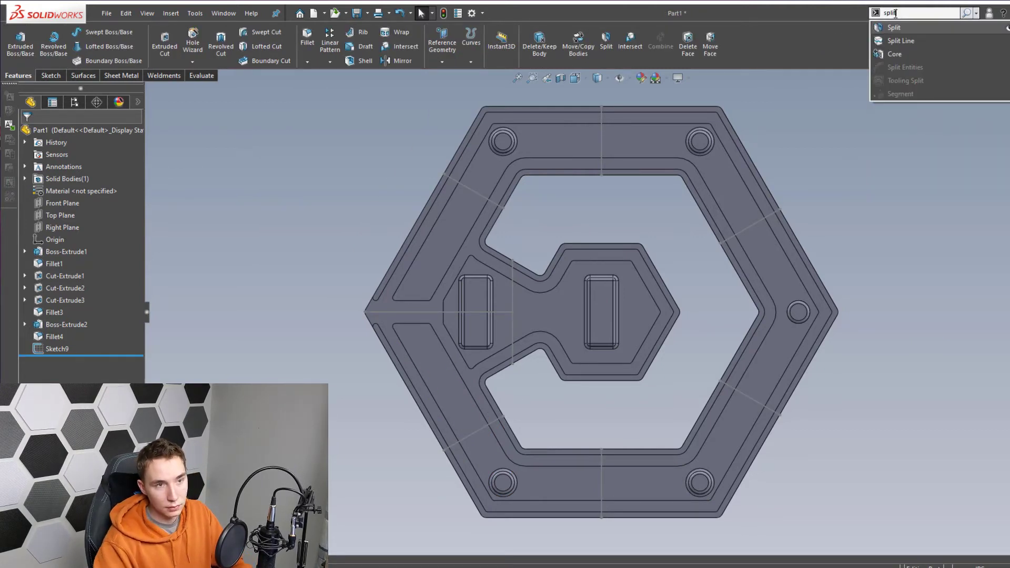
{"action": "left_click", "coordinate": [894, 27]}
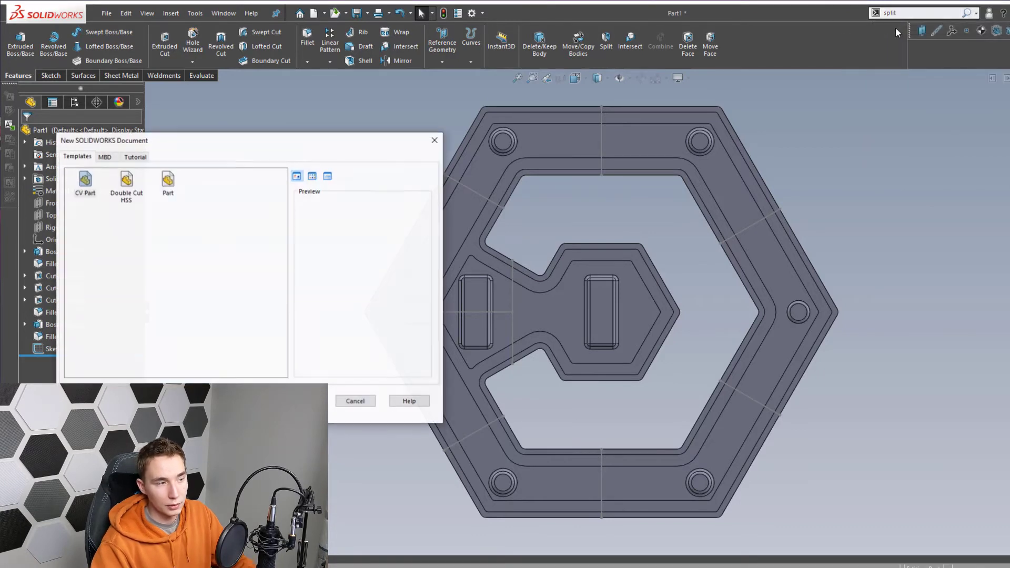
{"action": "double_click", "coordinate": [174, 185]}
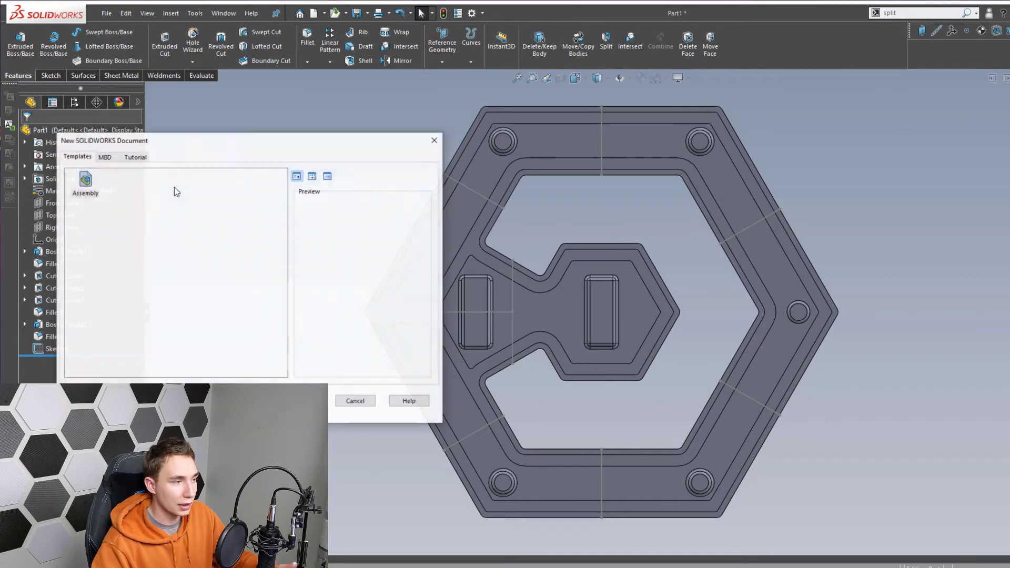
{"action": "double_click", "coordinate": [84, 184]}
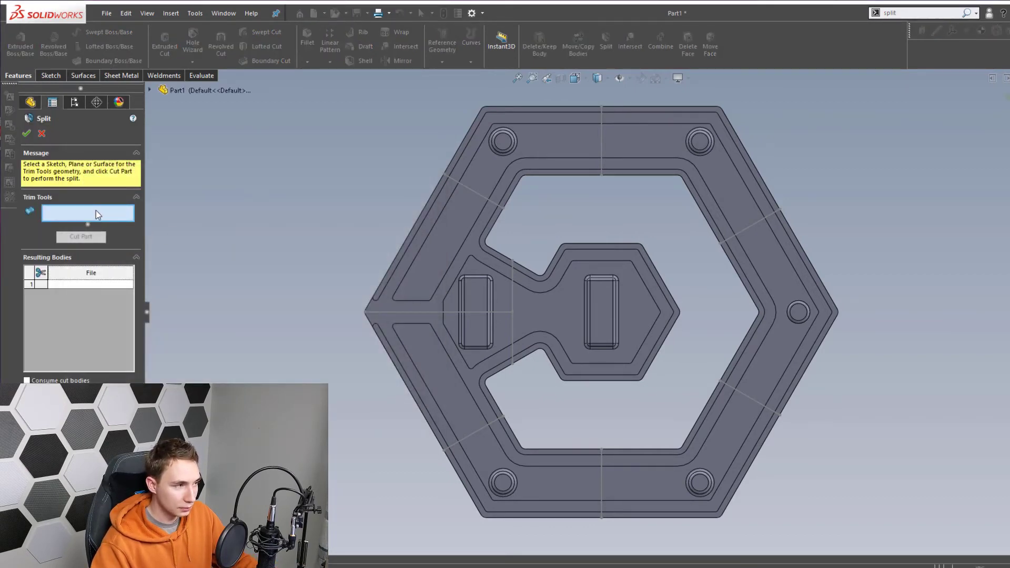
Use the sketch with the dividing lines, Sketch9, as the trim tool and cut the part
{"action": "left_click", "coordinate": [151, 89]}
{"action": "left_click", "coordinate": [193, 311]}
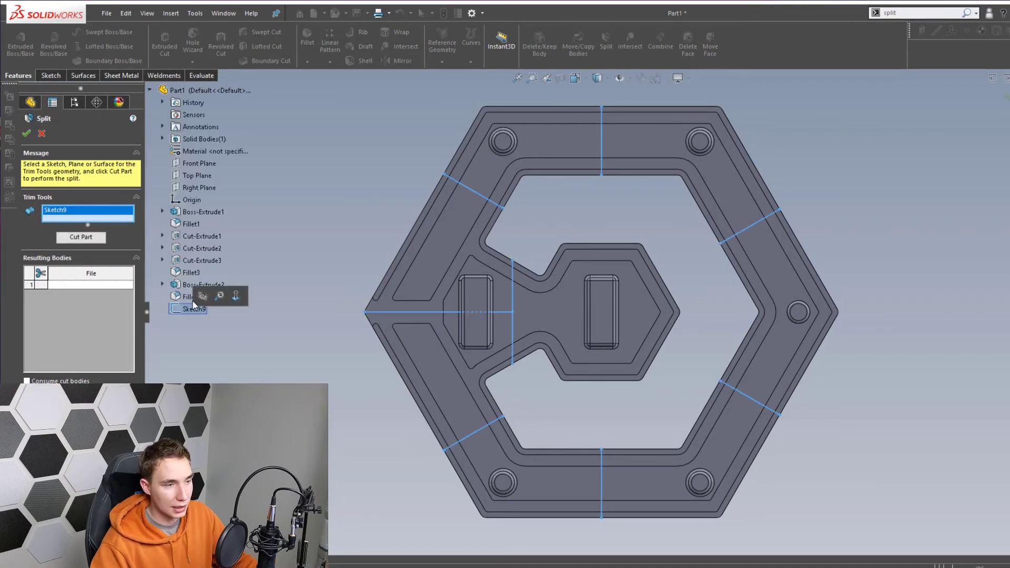
{"action": "left_click", "coordinate": [90, 240]}
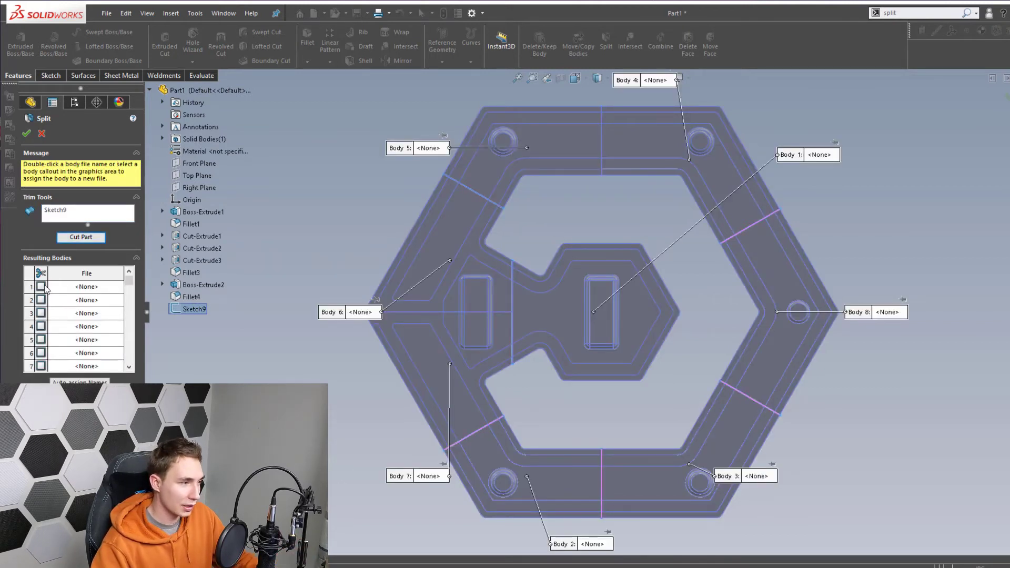
Mark the resulting bodies for splitting, from the central hexagon through the ring segments, and apply the split
{"action": "left_click", "coordinate": [41, 287]}
{"action": "left_click", "coordinate": [41, 299]}
{"action": "left_click", "coordinate": [41, 313]}
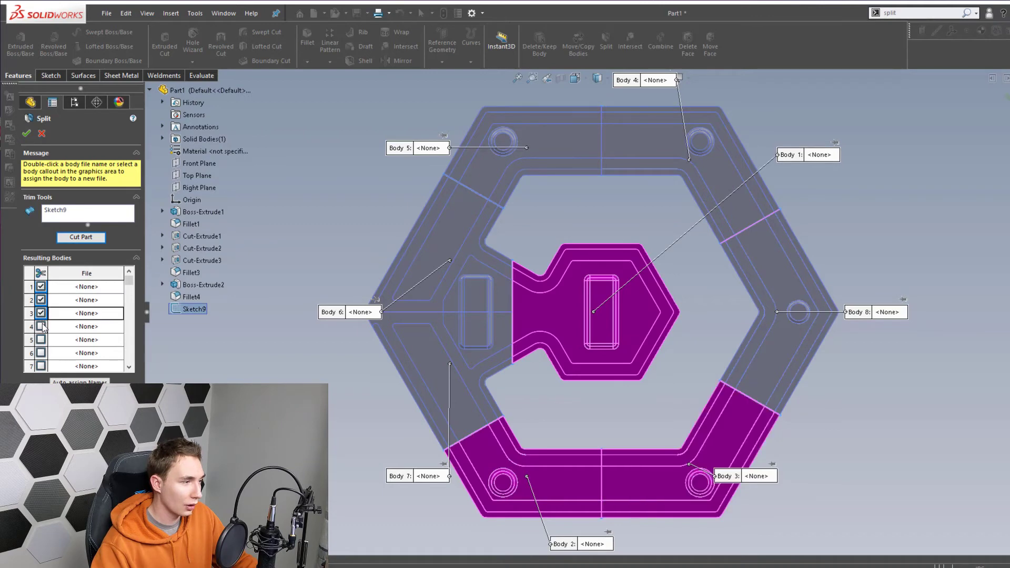
{"action": "left_click", "coordinate": [41, 326]}
{"action": "scroll", "coordinate": [41, 340], "scroll_direction": "down", "scroll_amount": 1}
{"action": "left_click", "coordinate": [41, 327]}
{"action": "left_click", "coordinate": [41, 340]}
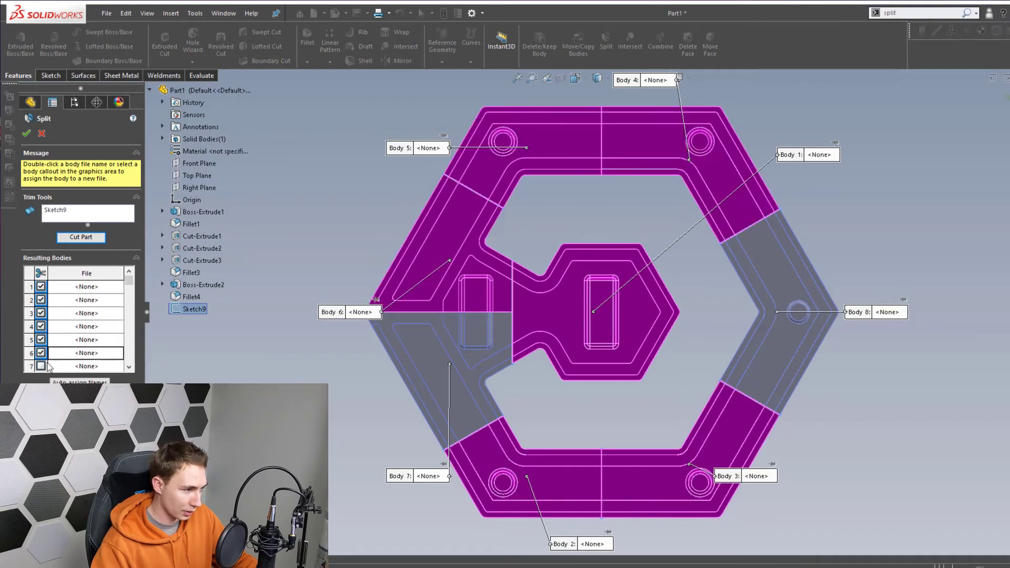
{"action": "left_click", "coordinate": [41, 353]}
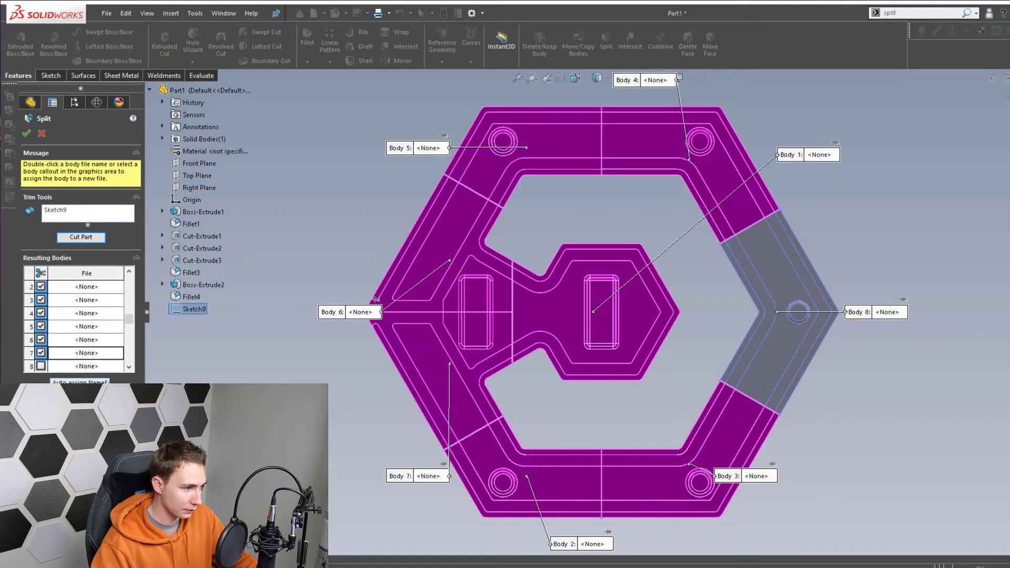
{"action": "left_click", "coordinate": [26, 133]}
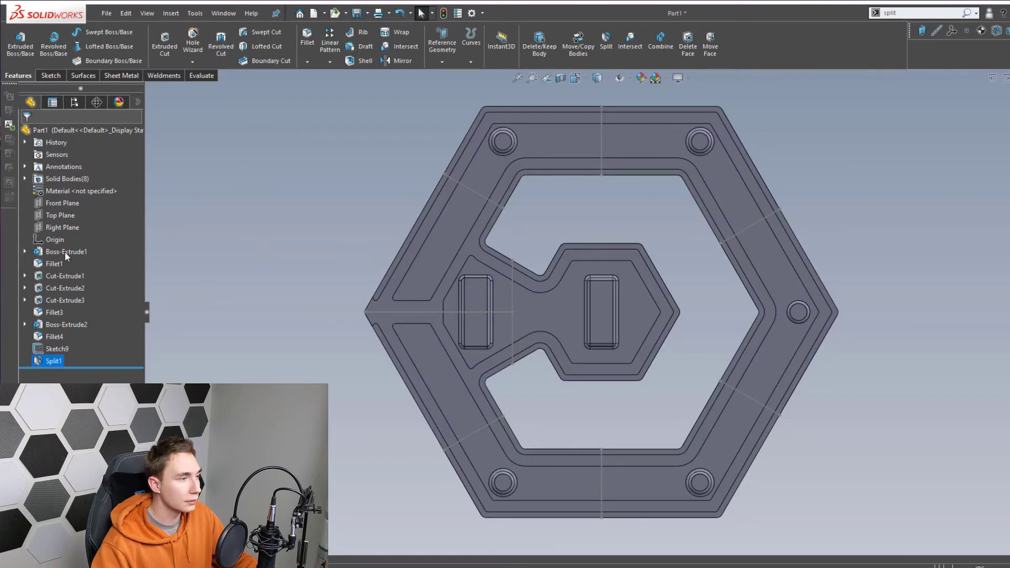
Expand the solid bodies list and highlight the split bodies one by one to identify each segment
{"action": "double_click", "coordinate": [38, 180]}
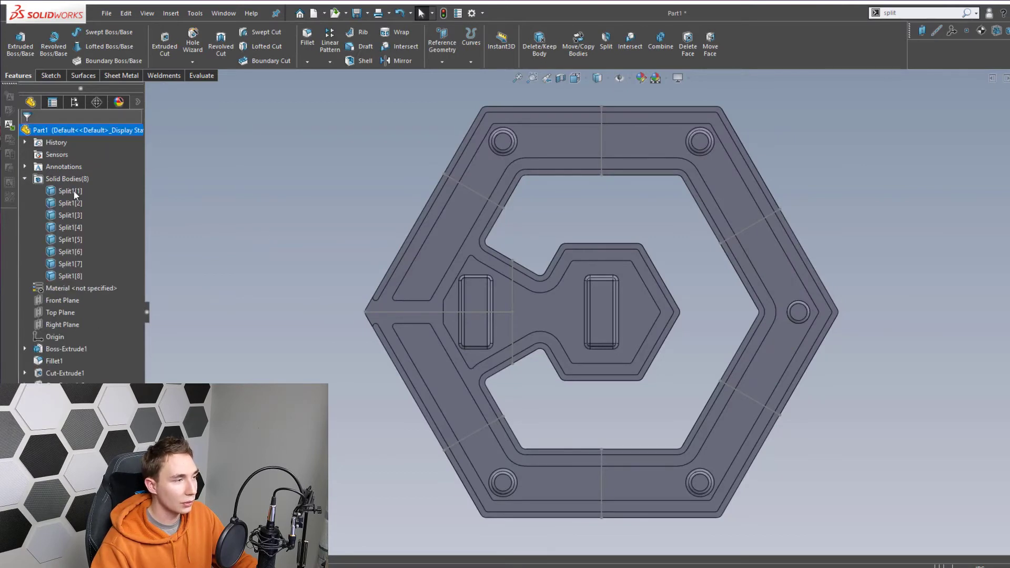
{"action": "left_click", "coordinate": [73, 193]}
{"action": "left_click", "coordinate": [73, 213]}
{"action": "left_click", "coordinate": [78, 228]}
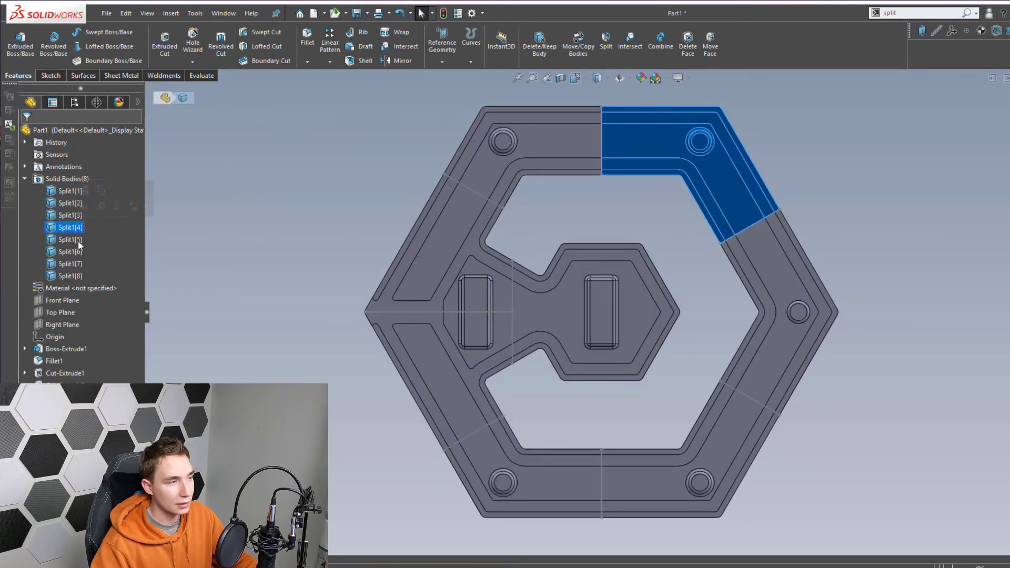
{"action": "left_click", "coordinate": [78, 240]}
{"action": "left_click", "coordinate": [78, 252]}
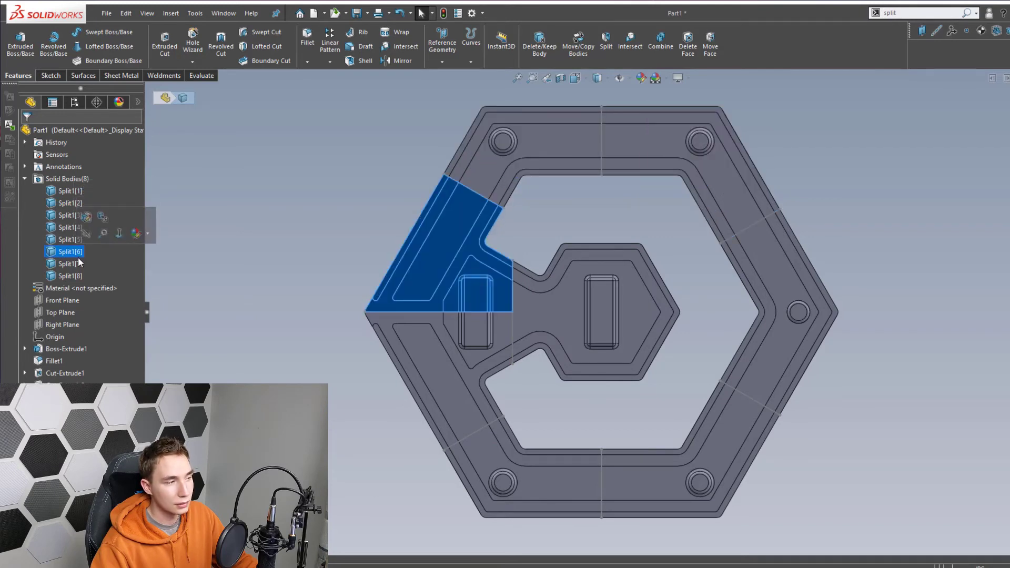
{"action": "left_click", "coordinate": [77, 263]}
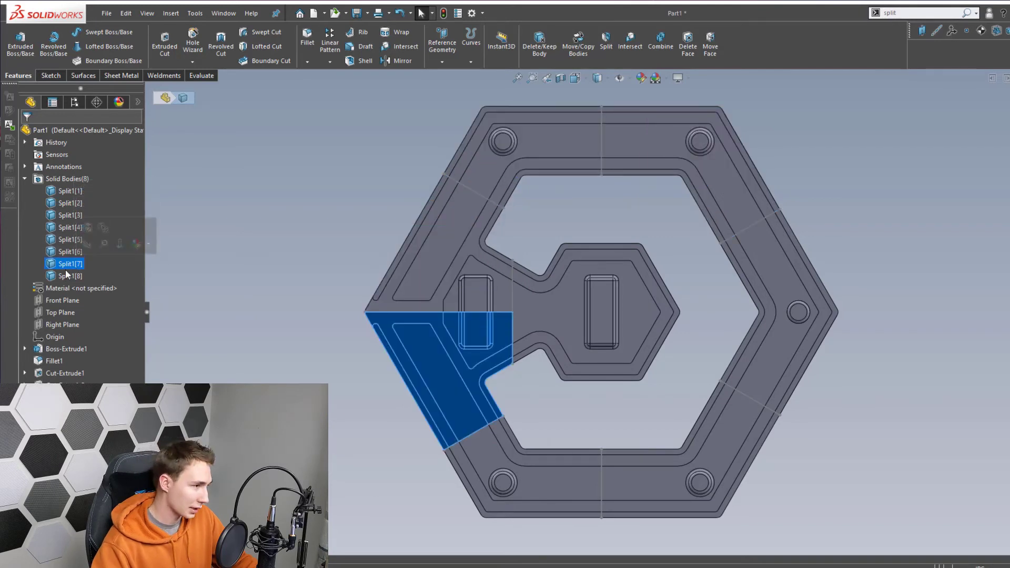
{"action": "left_click", "coordinate": [78, 276]}
{"action": "key", "text": "Escape"}
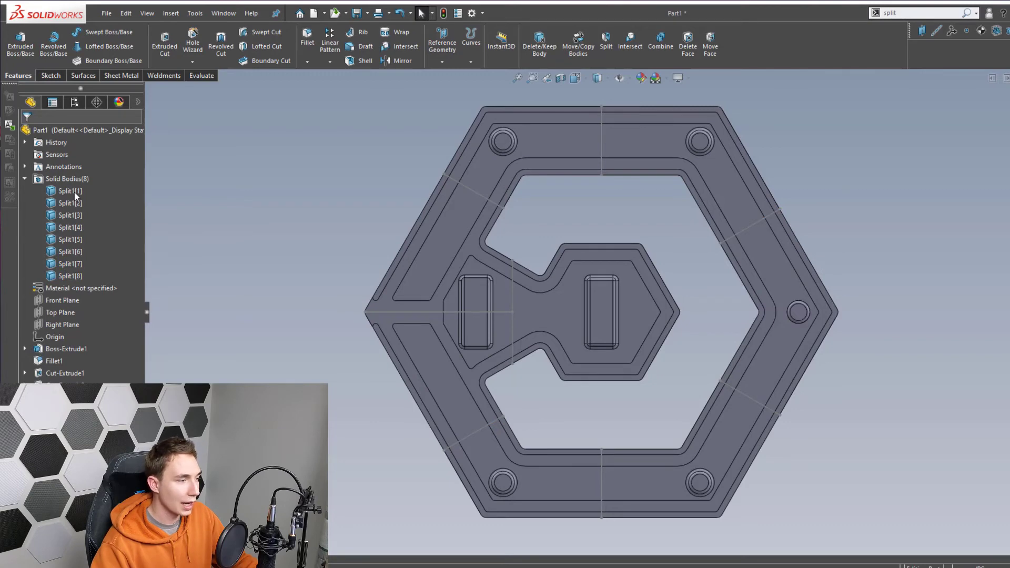
Insert the central hexagon body, Split1[1], into a new part using the Part template and save it as Split 1
{"action": "left_click", "coordinate": [75, 192]}
{"action": "right_click", "coordinate": [75, 193]}
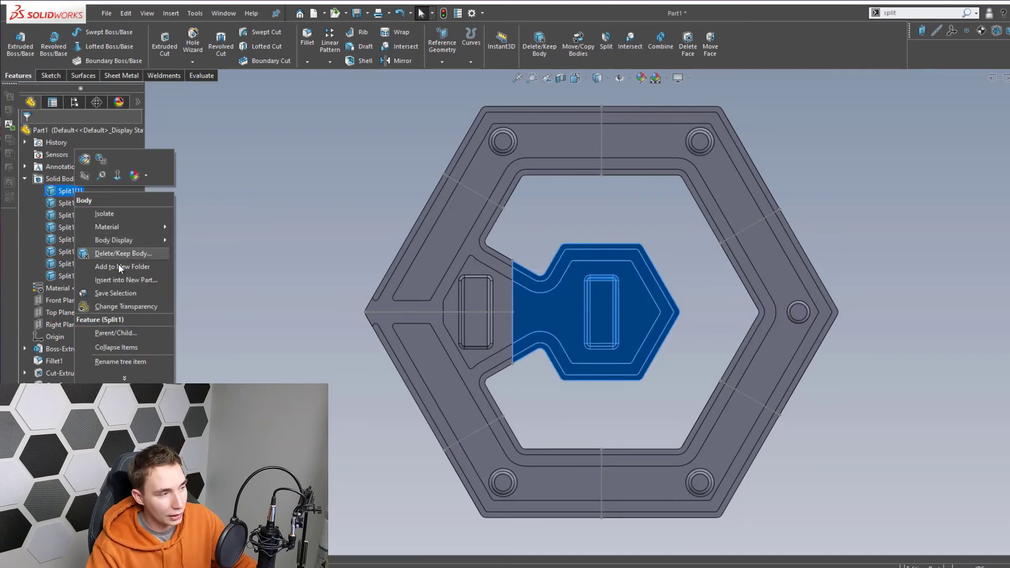
{"action": "left_click", "coordinate": [113, 281]}
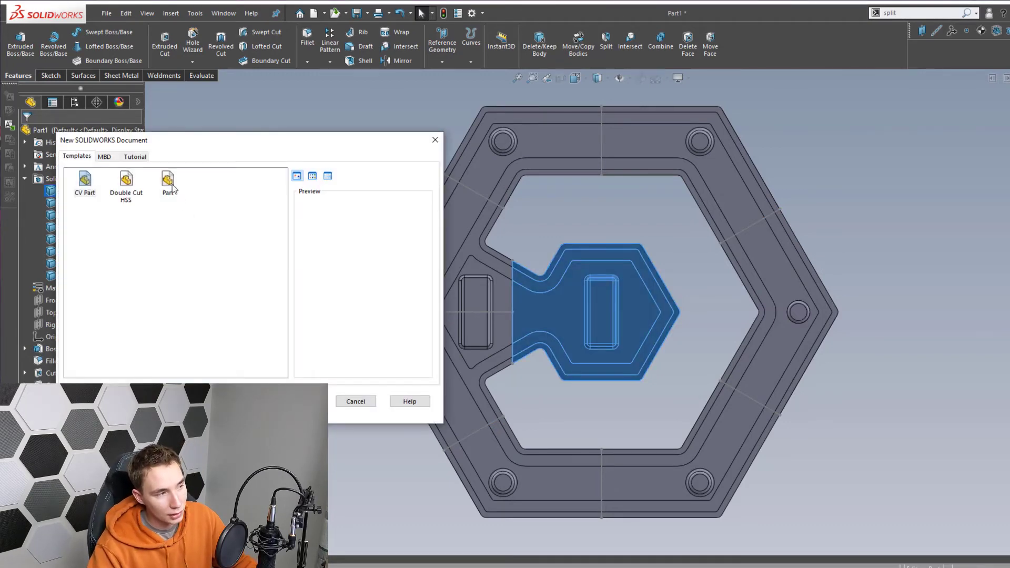
{"action": "double_click", "coordinate": [169, 183]}
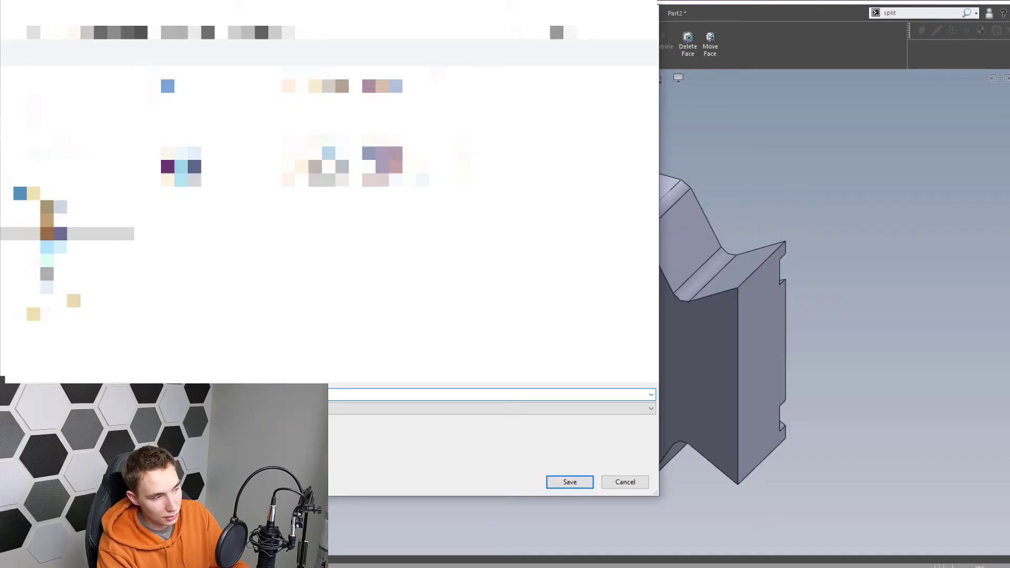
{"action": "key", "text": "Return"}
Start the Hole Wizard for the flat cut face of the neck and set the type to Dowel Holes
{"action": "middle_click_drag", "start_coordinate": [803, 240], "coordinate": [648, 325]}
{"action": "key", "text": "space"}
{"action": "left_click", "coordinate": [472, 288]}
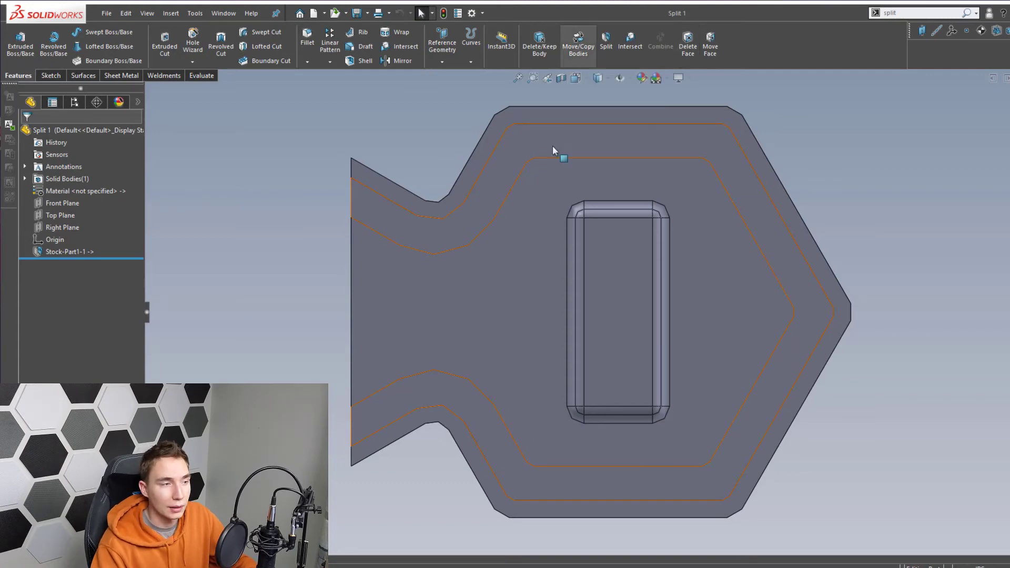
{"action": "middle_click_drag", "start_coordinate": [544, 168], "coordinate": [598, 381]}
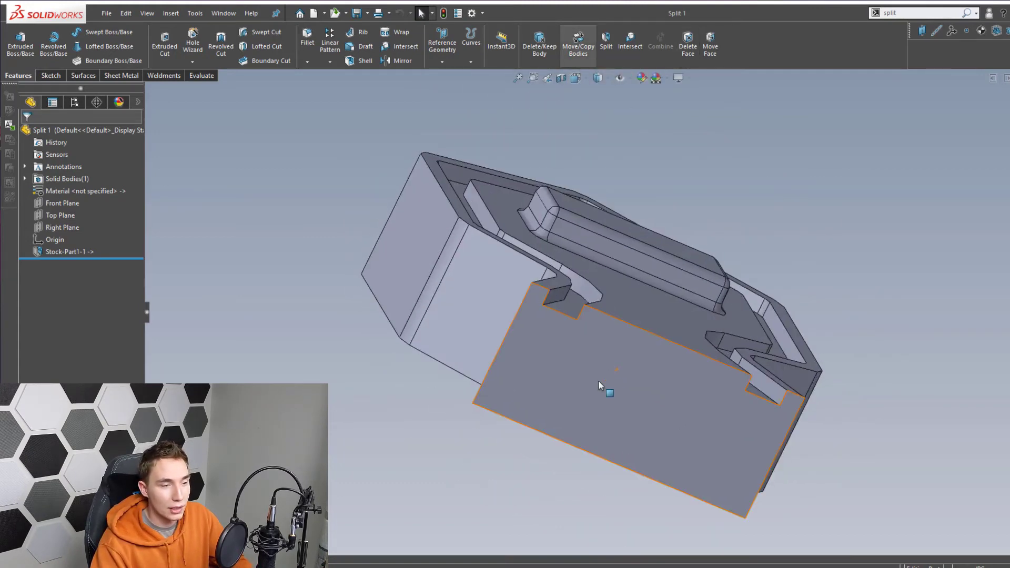
{"action": "left_click", "coordinate": [598, 379]}
{"action": "right_click", "coordinate": [598, 379]}
{"action": "key", "text": "Escape"}
{"action": "key", "text": "ctrl+8"}
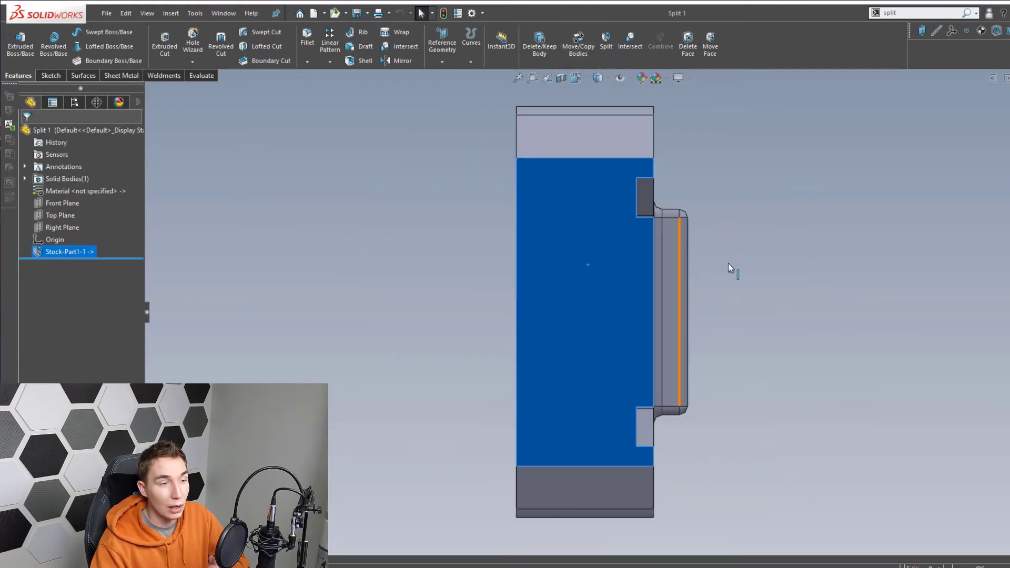
{"action": "left_click", "coordinate": [395, 216]}
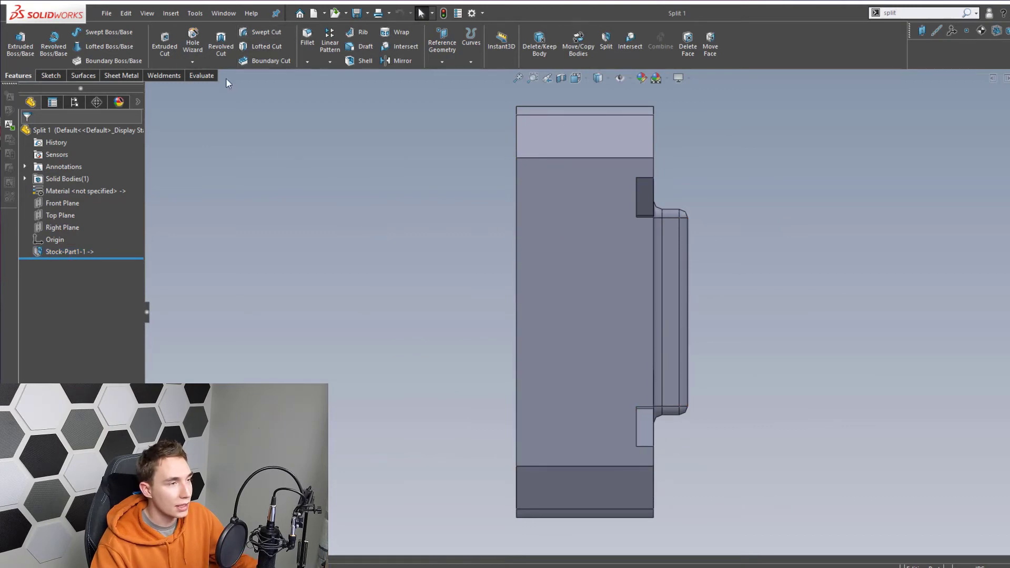
{"action": "left_click", "coordinate": [185, 58]}
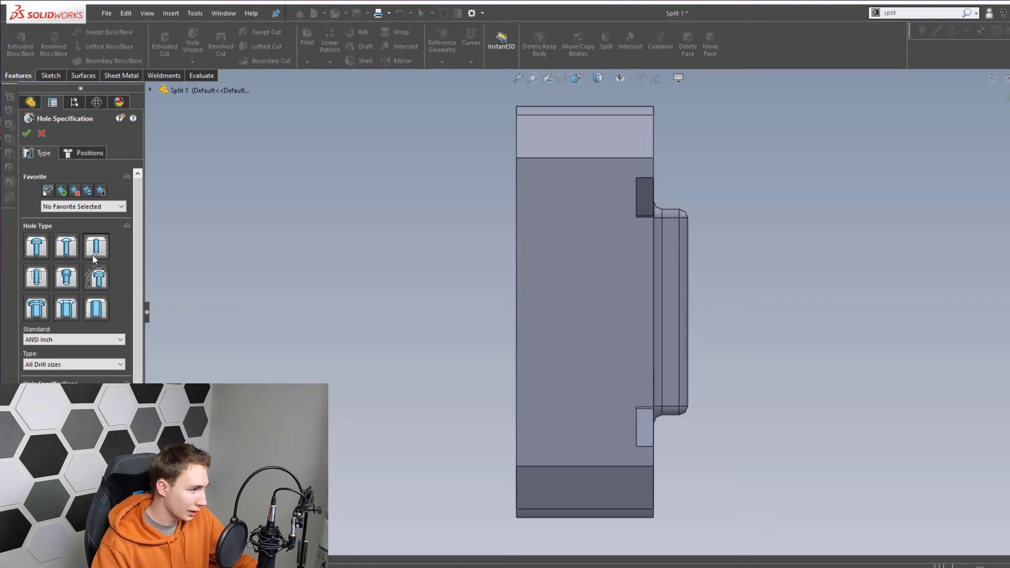
{"action": "left_click", "coordinate": [97, 365]}
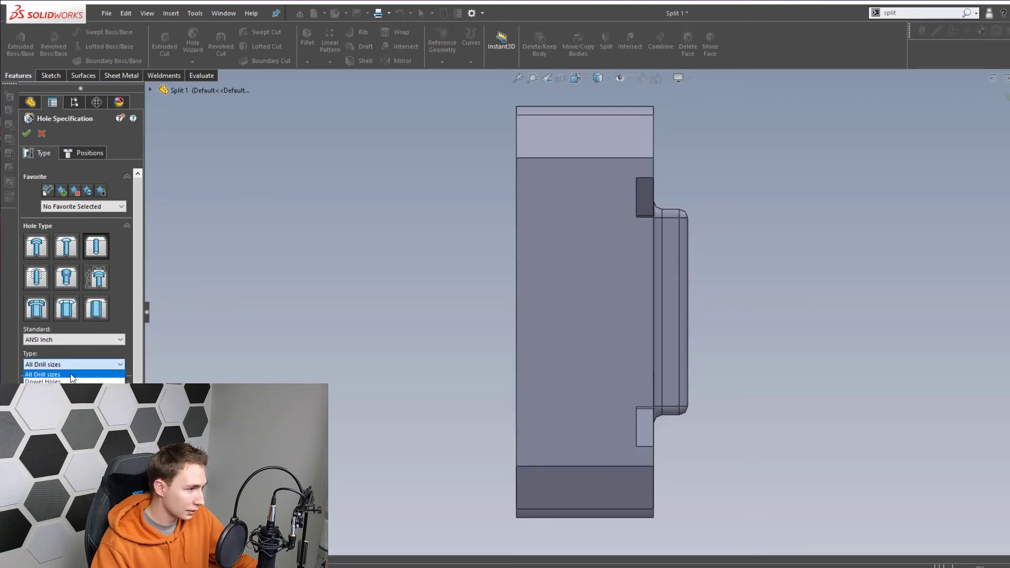
{"action": "left_click", "coordinate": [71, 381]}
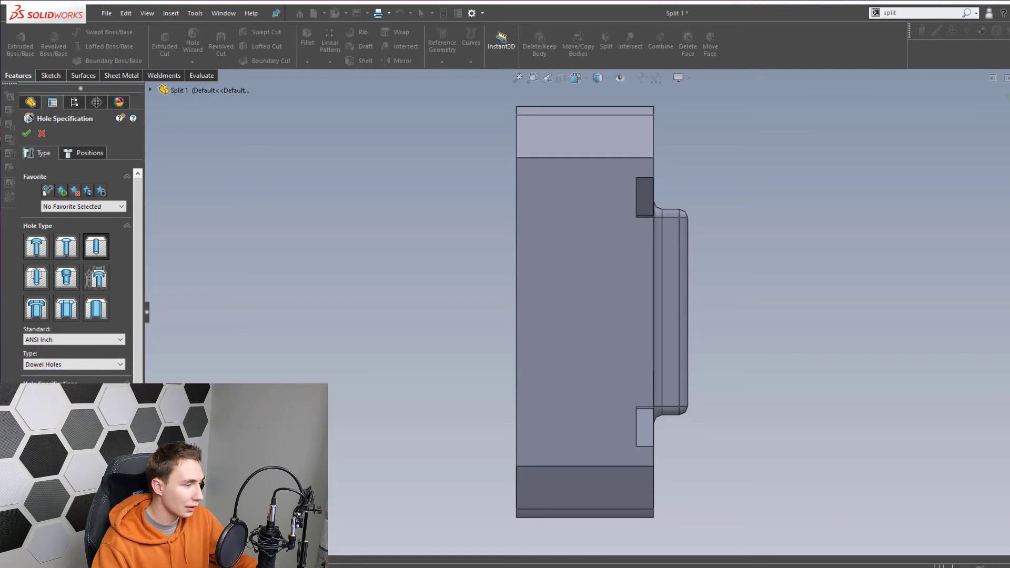
Place two dowel hole points on the neck's flat cut face, one above and one below the middle
{"action": "left_click", "coordinate": [87, 153]}
{"action": "left_click", "coordinate": [571, 227]}
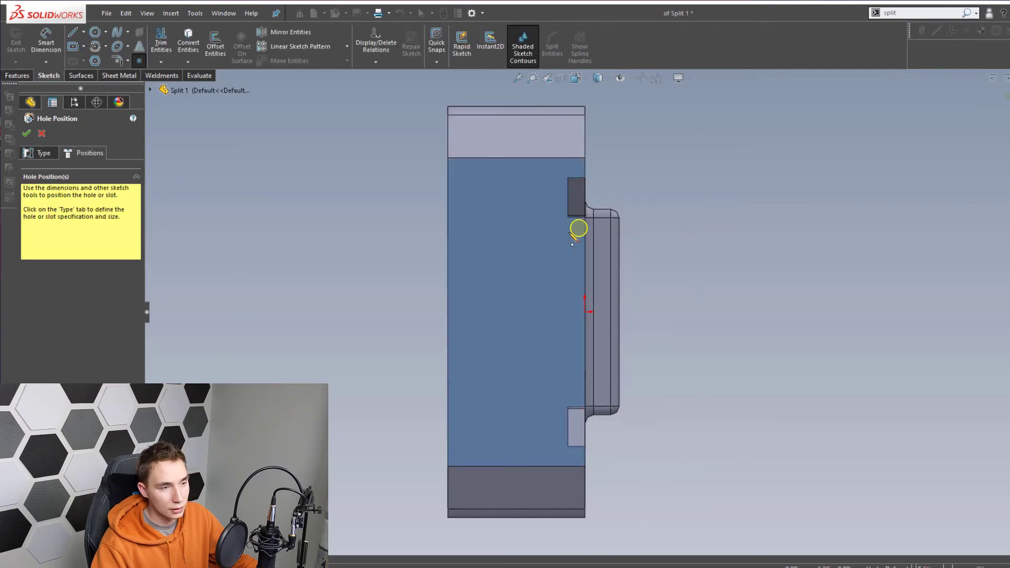
{"action": "left_click", "coordinate": [513, 235]}
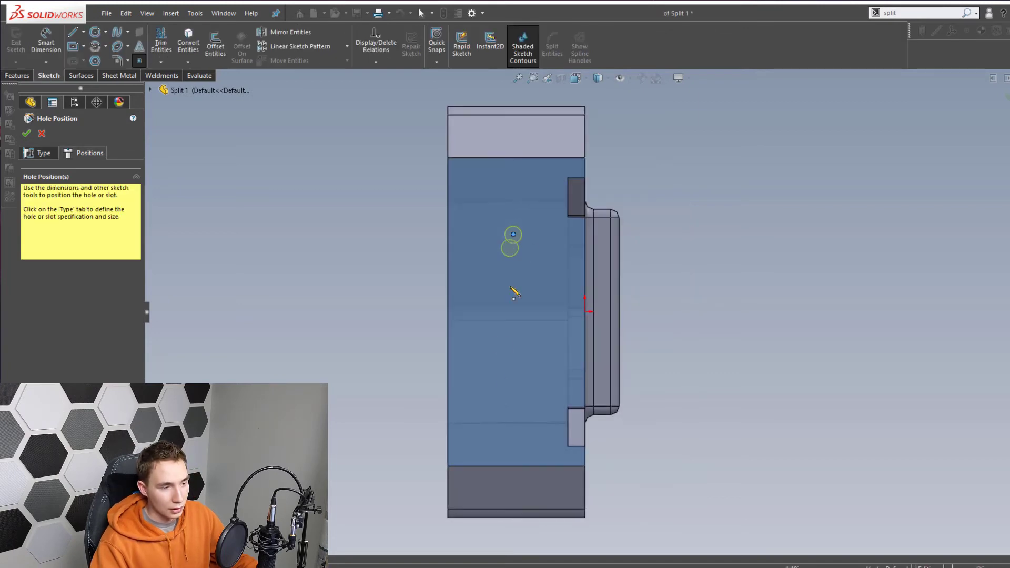
{"action": "left_click", "coordinate": [513, 402]}
{"action": "key", "text": "Escape"}
Draw a vertical centerline between the midpoints of the cut face's short edges and move both hole points onto it
{"action": "key", "text": "s"}
{"action": "left_click", "coordinate": [535, 319]}
{"action": "left_click", "coordinate": [516, 157]}
{"action": "left_click", "coordinate": [517, 466]}
{"action": "key", "text": "Escape"}
{"action": "left_click_drag", "start_coordinate": [513, 401], "coordinate": [516, 413]}
{"action": "left_click_drag", "start_coordinate": [513, 235], "coordinate": [517, 222]}
Draw a horizontal centerline from the origin across the cut face to its opposite long edge
{"action": "left_click", "coordinate": [798, 134]}
{"action": "key", "text": "s"}
{"action": "left_click", "coordinate": [585, 312]}
{"action": "left_click", "coordinate": [447, 312]}
Dimension the upper hole point 1.5 in from the horizontal centerline
{"action": "left_click", "coordinate": [516, 222]}
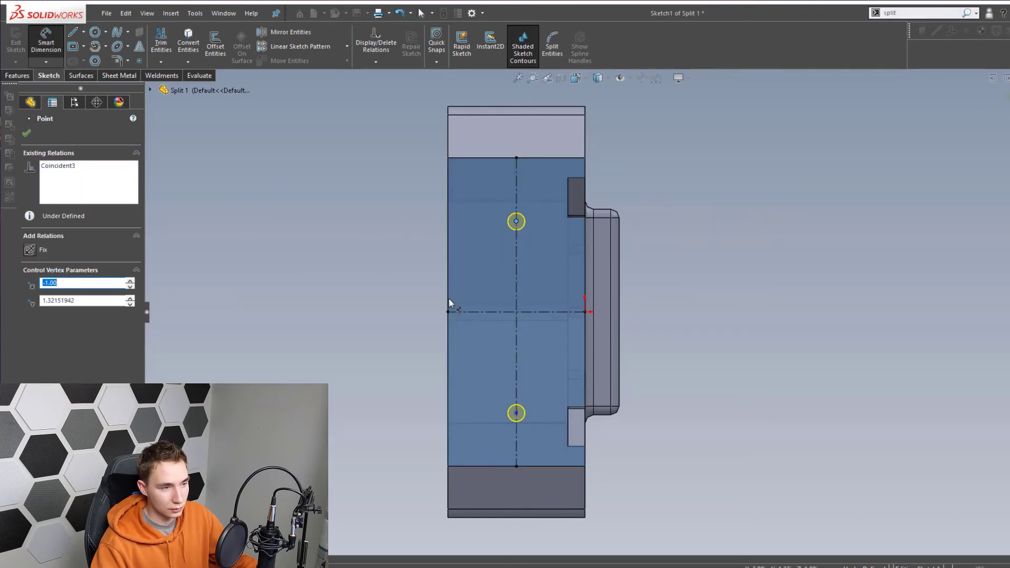
{"action": "left_click", "coordinate": [454, 311]}
{"action": "left_click", "coordinate": [385, 271]}
{"action": "type", "text": "1.5"}
{"action": "key", "text": "Return"}
Dimension the lower hole point 1.5 in from the horizontal centerline and finish the dowel holes
{"action": "left_click", "coordinate": [516, 413]}
{"action": "left_click", "coordinate": [509, 312]}
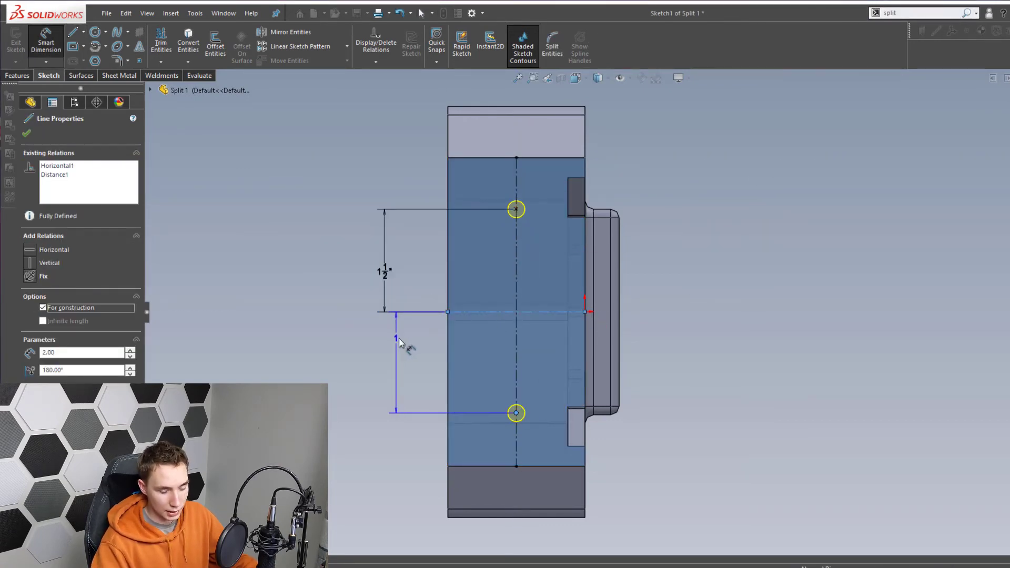
{"action": "left_click", "coordinate": [399, 342]}
{"action": "type", "text": "1.5"}
{"action": "key", "text": "Return"}
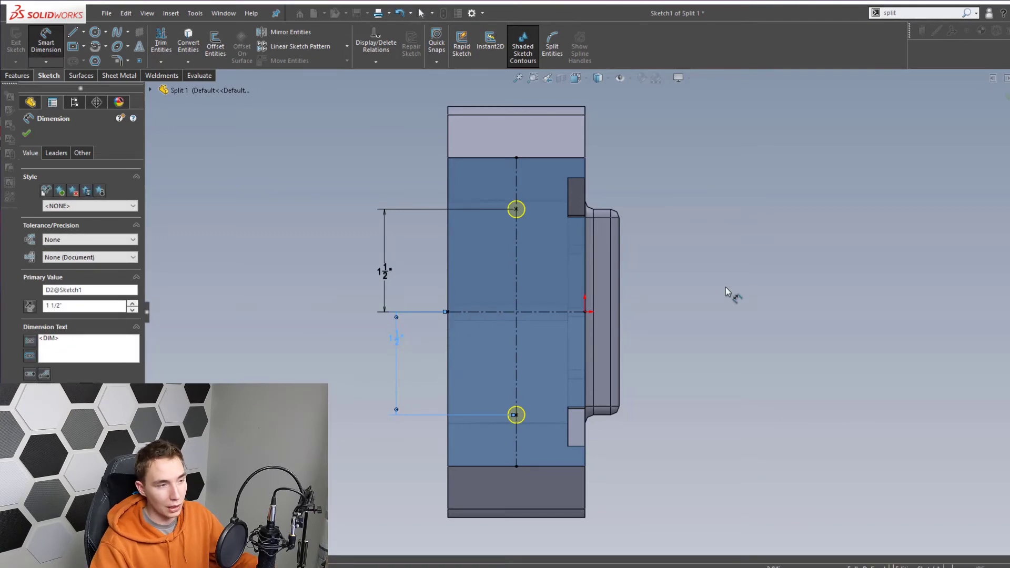
{"action": "key", "text": "Escape"}
{"action": "left_click", "coordinate": [1004, 96]}
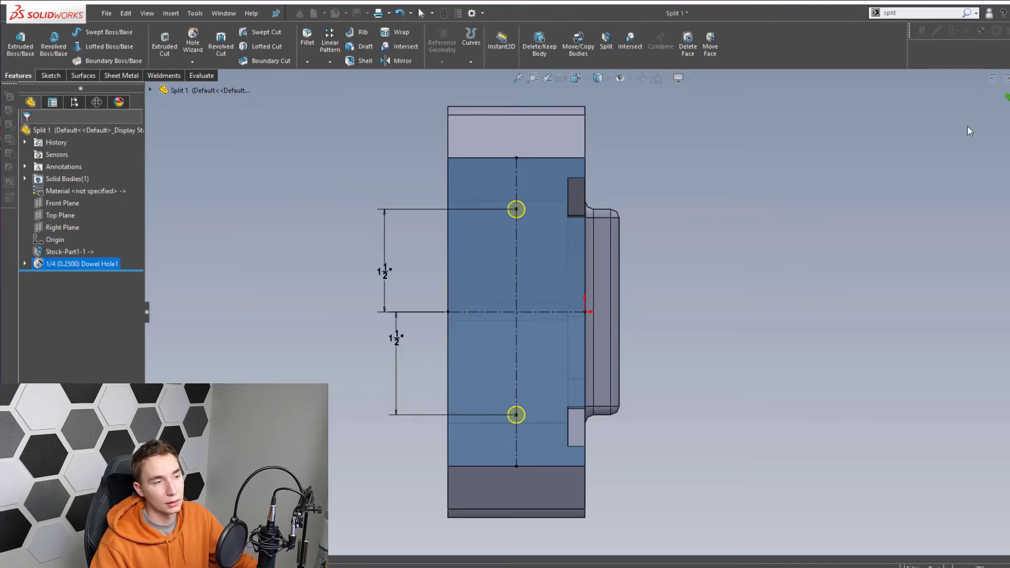
Chamfer the rim edges of both dowel holes with a 0.02 in distance at 45 degrees
{"action": "middle_click_drag", "start_coordinate": [661, 255], "coordinate": [503, 154]}
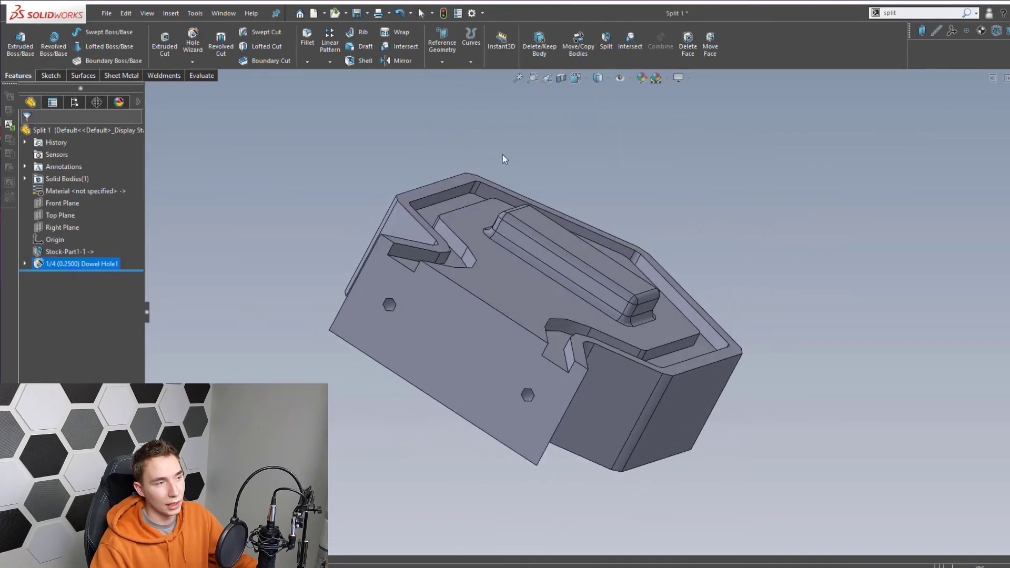
{"action": "left_click", "coordinate": [307, 62]}
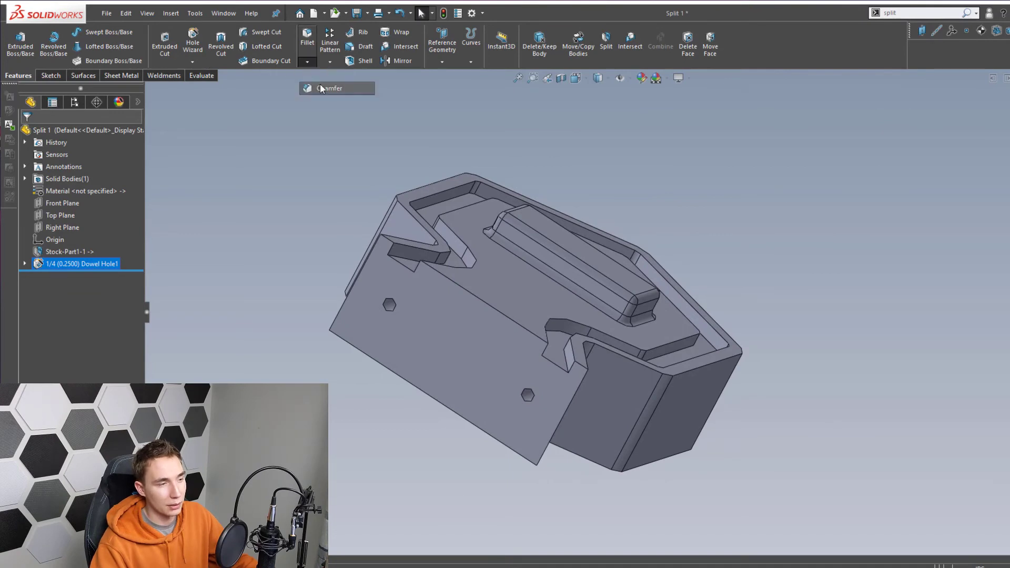
{"action": "left_click", "coordinate": [347, 88]}
{"action": "left_click", "coordinate": [388, 314]}
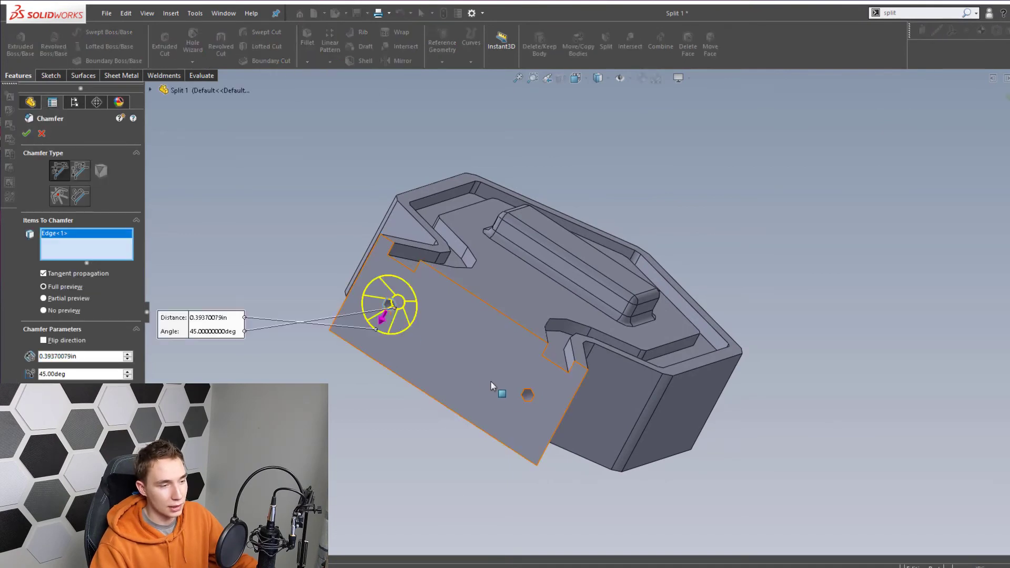
{"action": "left_click", "coordinate": [527, 394]}
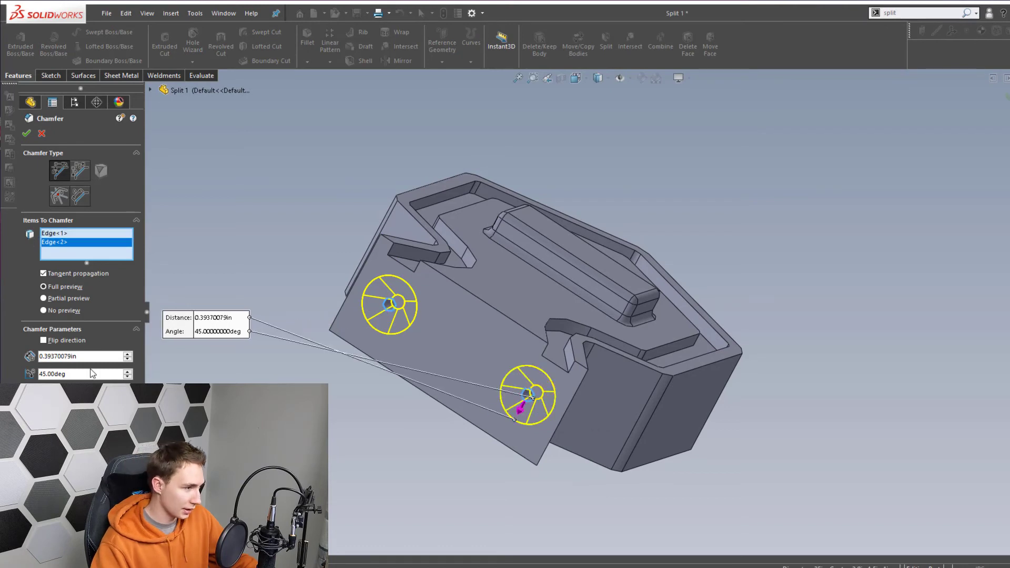
{"action": "left_click_drag", "start_coordinate": [83, 356], "coordinate": [41, 356]}
{"action": "type", "text": "0.02"}
{"action": "key", "text": "Return"}
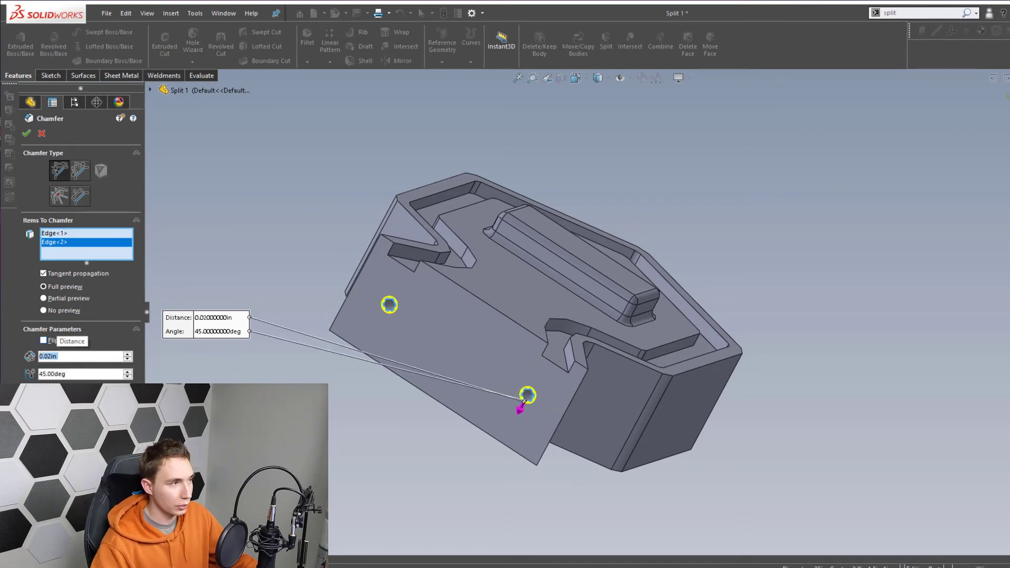
{"action": "left_click", "coordinate": [27, 133]}
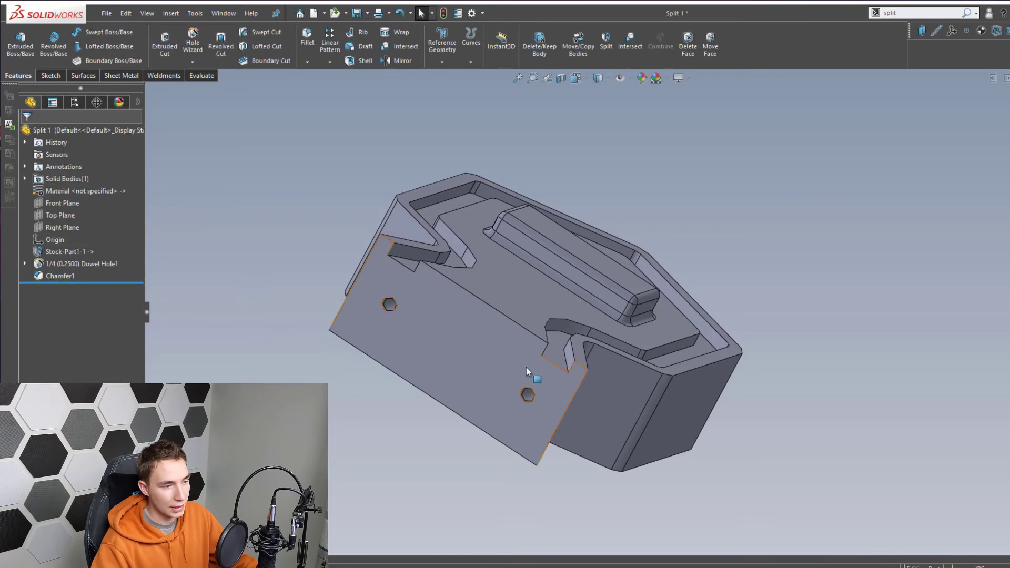
{"action": "middle_click_drag", "start_coordinate": [526, 368], "coordinate": [462, 395]}
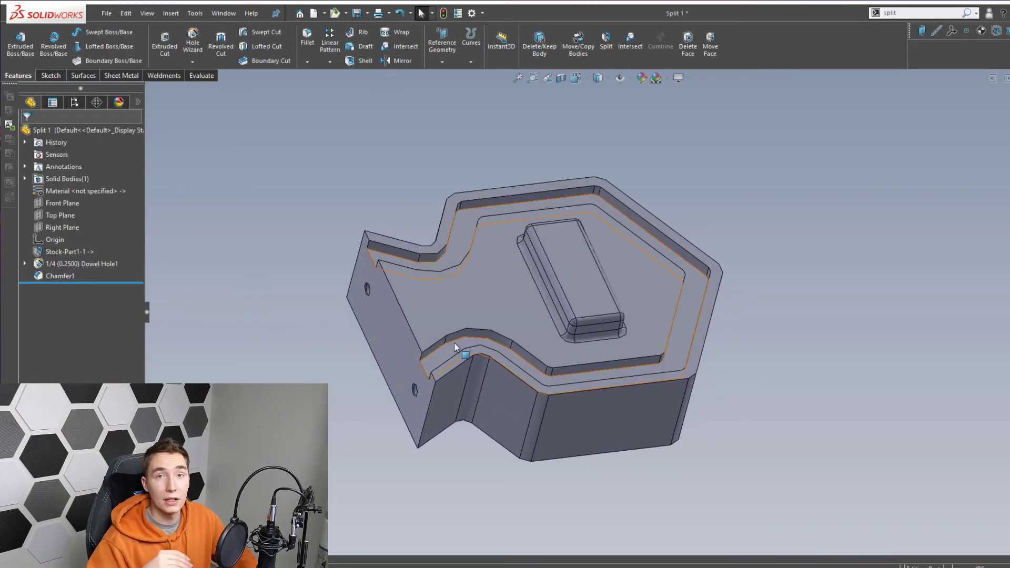